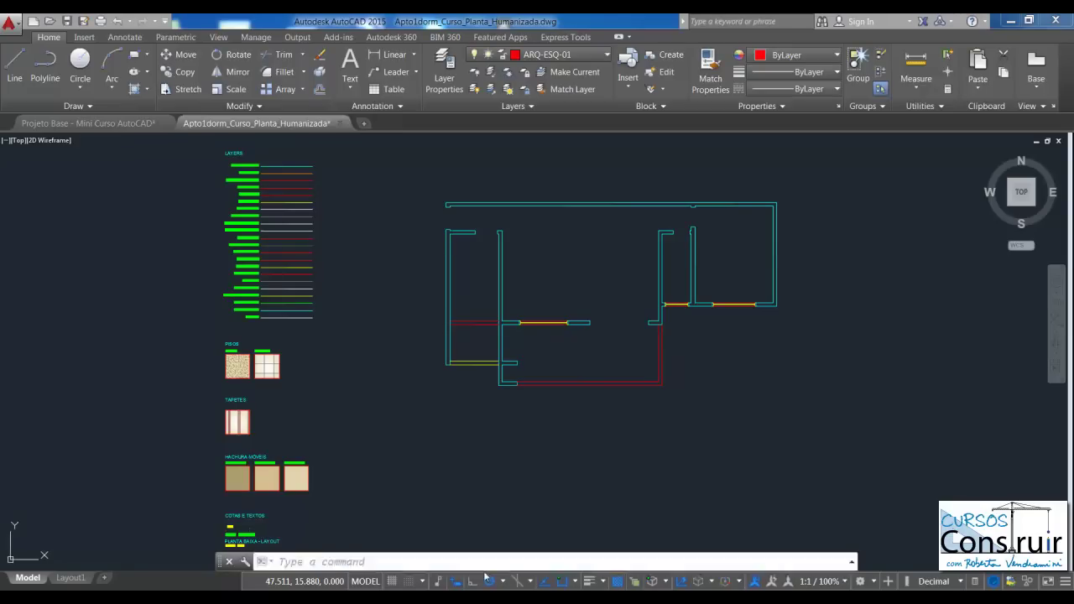
Switch from Apto1dorm to the 'Projeto Base - Mini Curso AutoCAD' drawing tab.
{"action": "key", "text": "ctrl+Tab"}
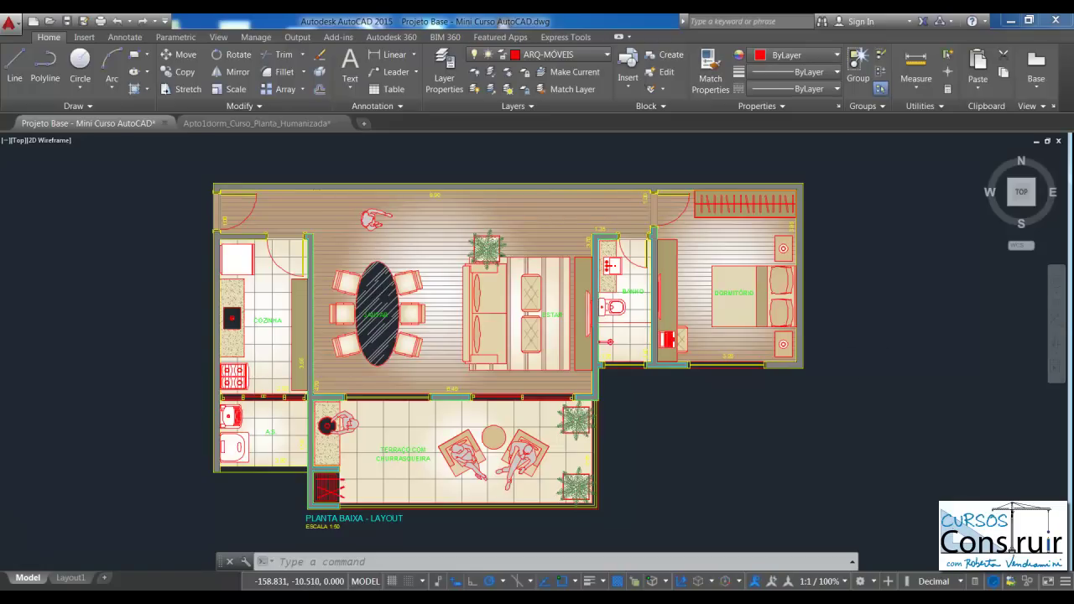
Zoom in on the DORMITÓRIO and select its double bed.
{"action": "scroll", "coordinate": [839, 335], "scroll_direction": "up", "scroll_amount": 2}
{"action": "scroll", "coordinate": [829, 317], "scroll_direction": "up", "scroll_amount": 2}
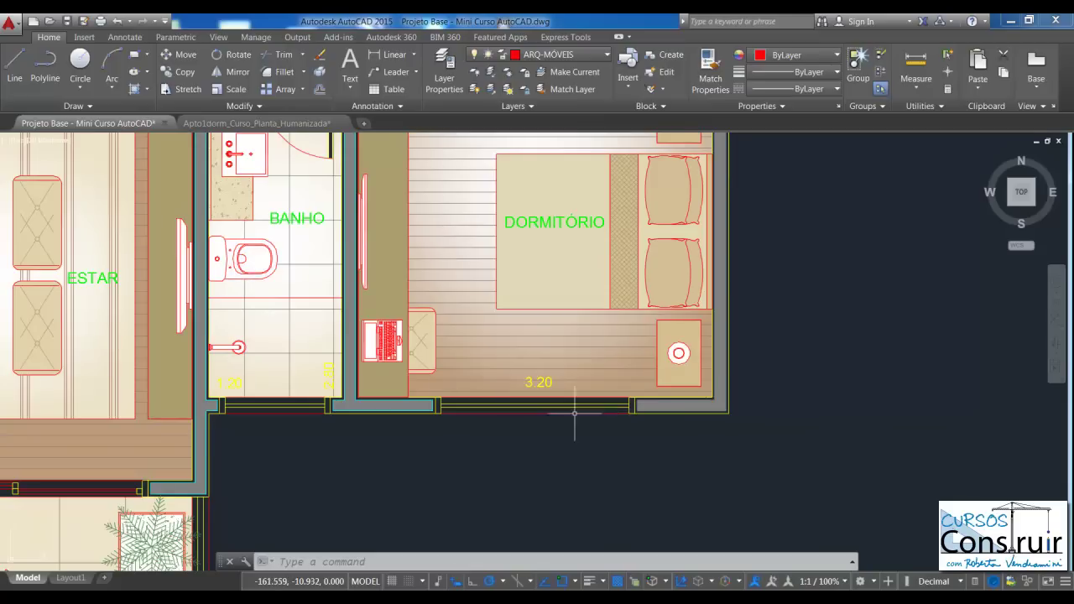
{"action": "left_click", "coordinate": [650, 223]}
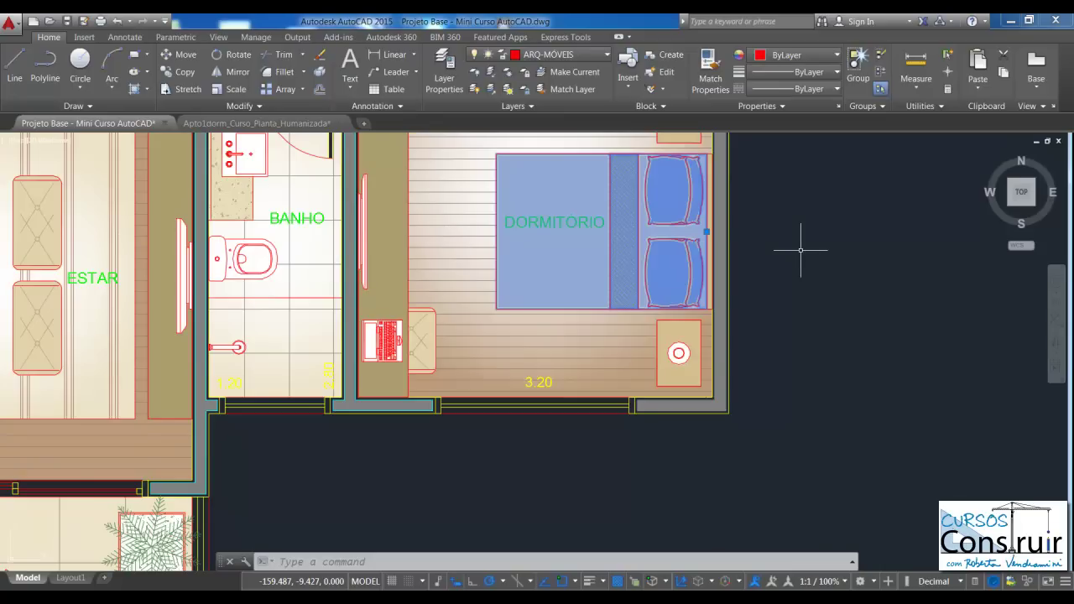
Erase the bed, then restore it with U.
{"action": "key", "text": "Escape"}
{"action": "key", "text": "Escape"}
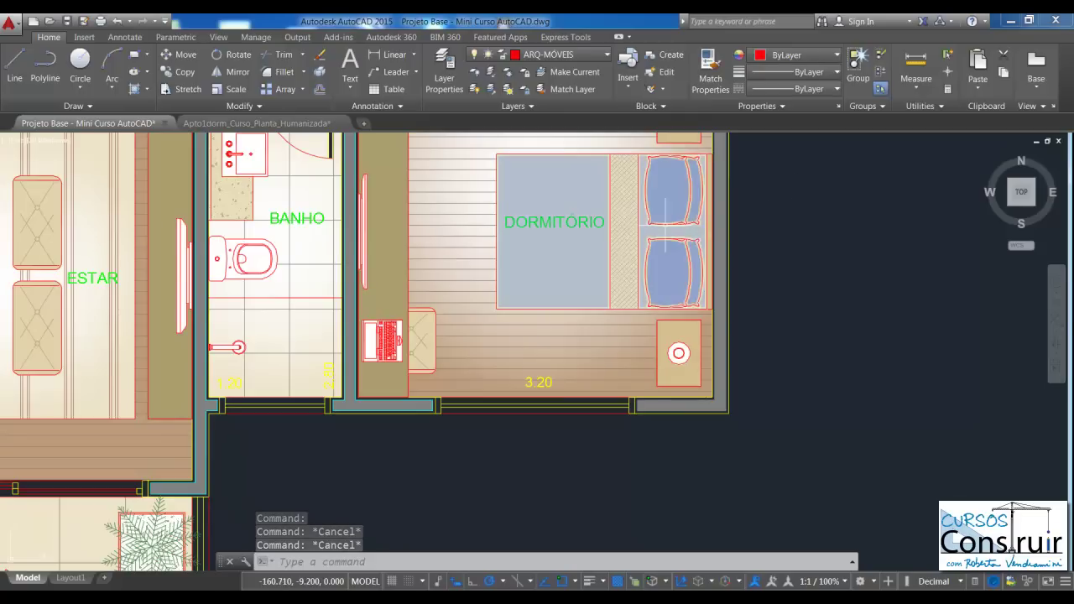
{"action": "left_click", "coordinate": [688, 250]}
{"action": "key", "text": "Delete"}
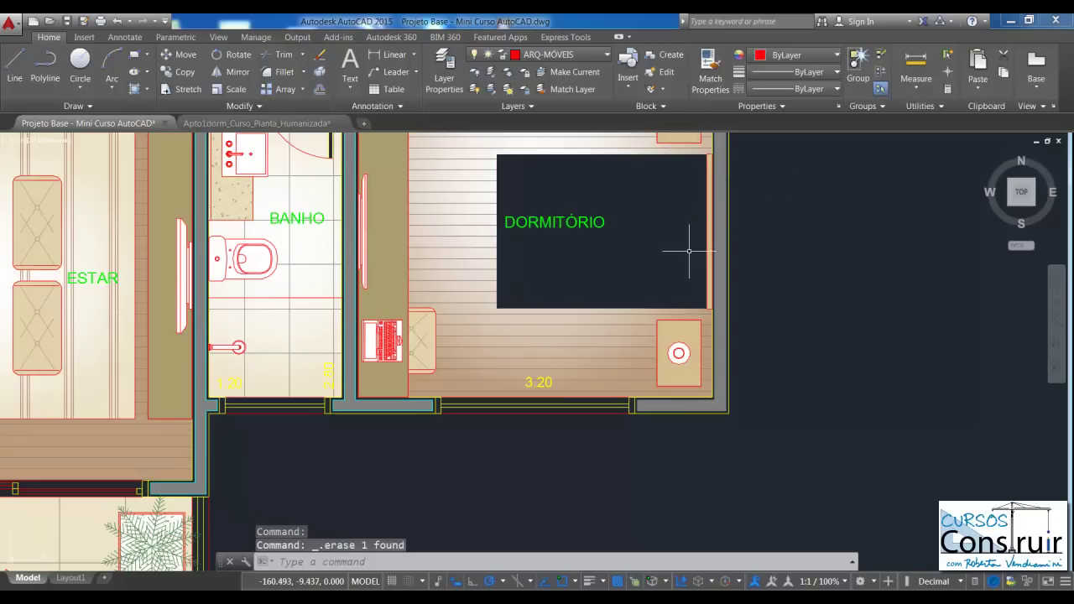
{"action": "type", "text": "u"}
{"action": "key", "text": "Return"}
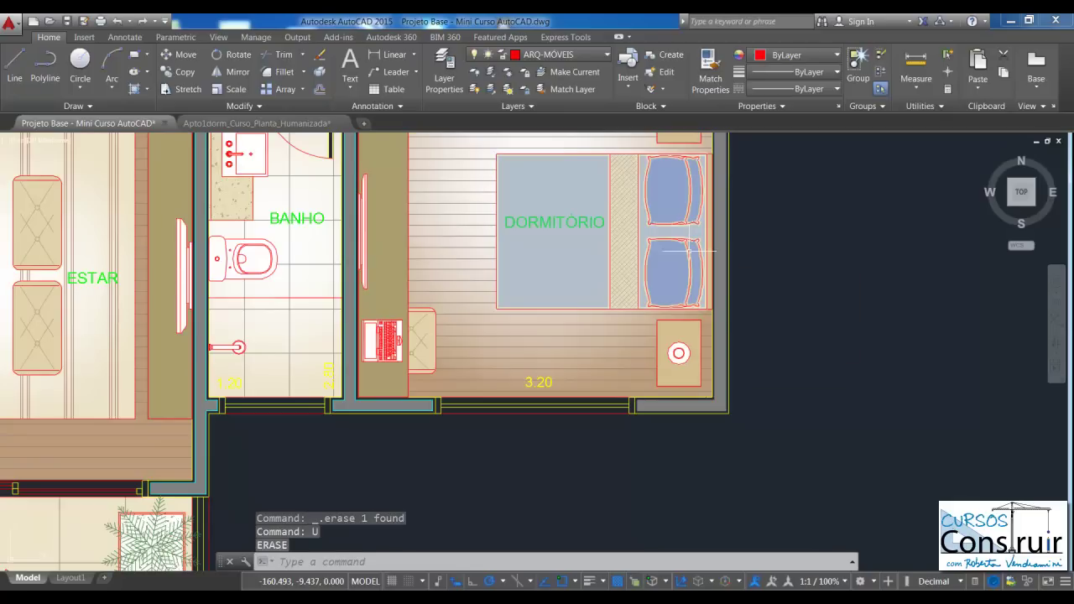
Copy the desk laptop to empty space right of the plan and zoom in on it.
{"action": "type", "text": "c"}
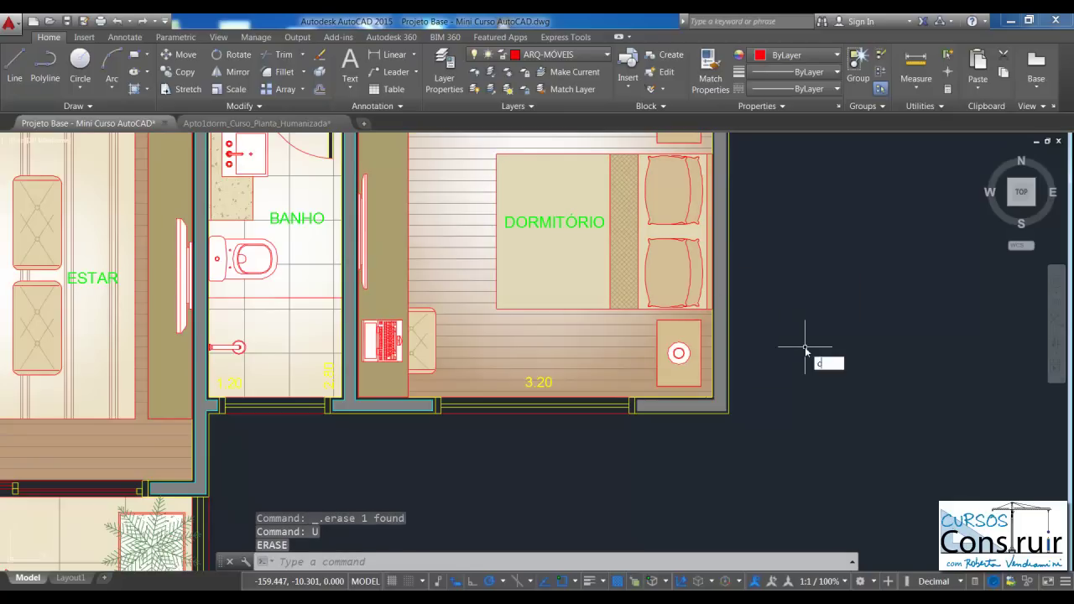
{"action": "type", "text": "t o"}
{"action": "key", "text": "Return"}
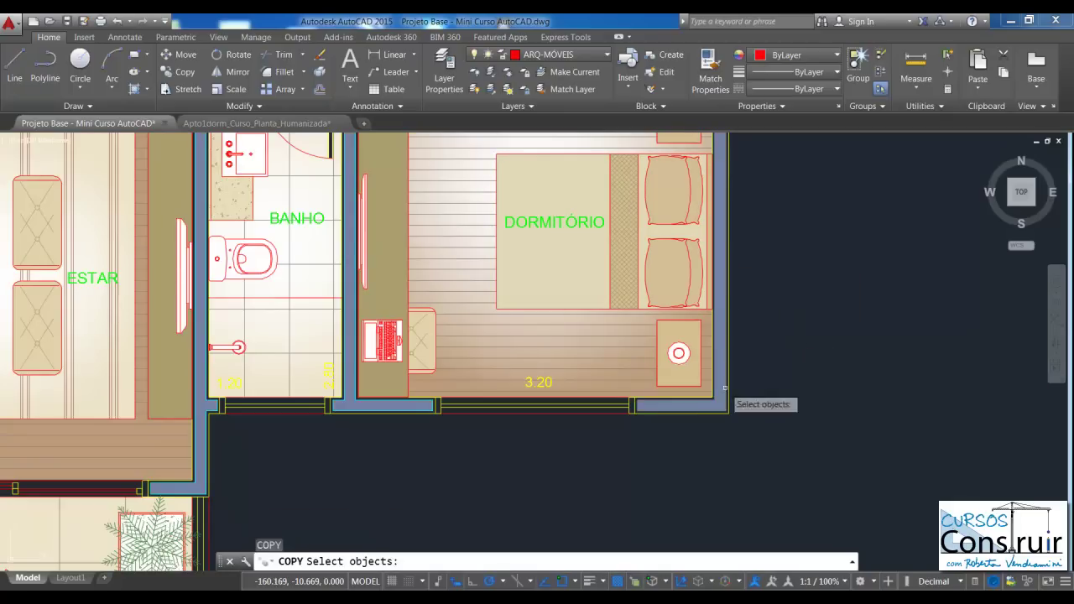
{"action": "left_click", "coordinate": [387, 346]}
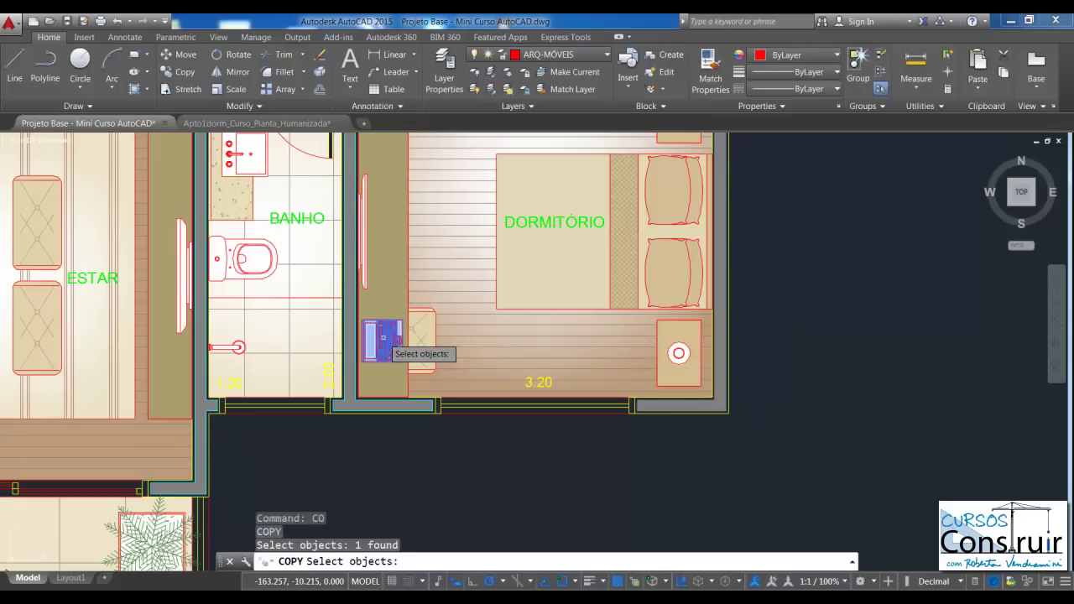
{"action": "key", "text": "Return"}
{"action": "left_click", "coordinate": [383, 333]}
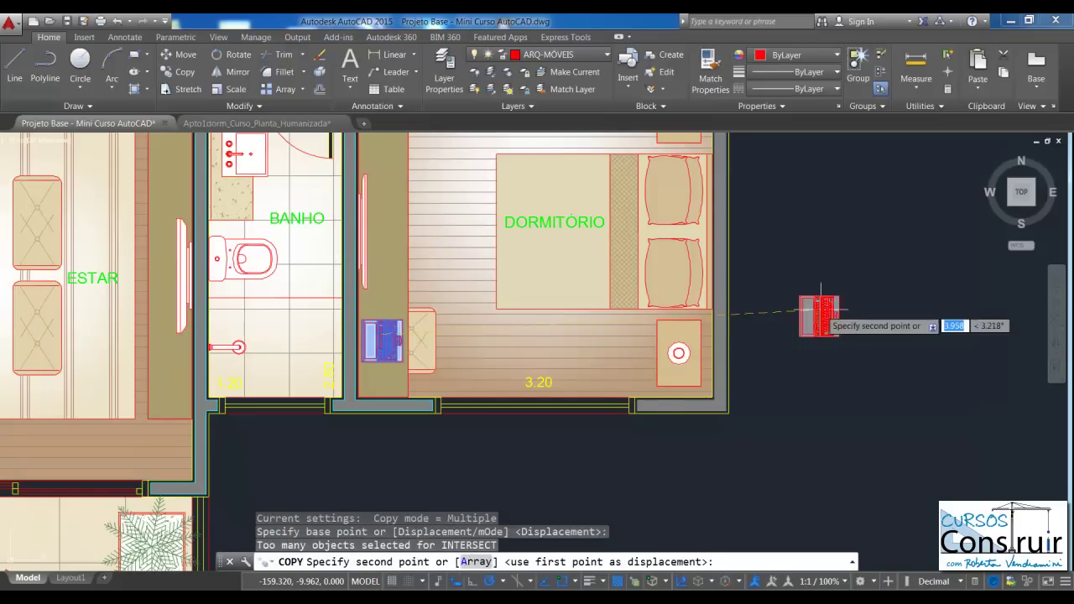
{"action": "left_click", "coordinate": [845, 308]}
{"action": "key", "text": "Escape"}
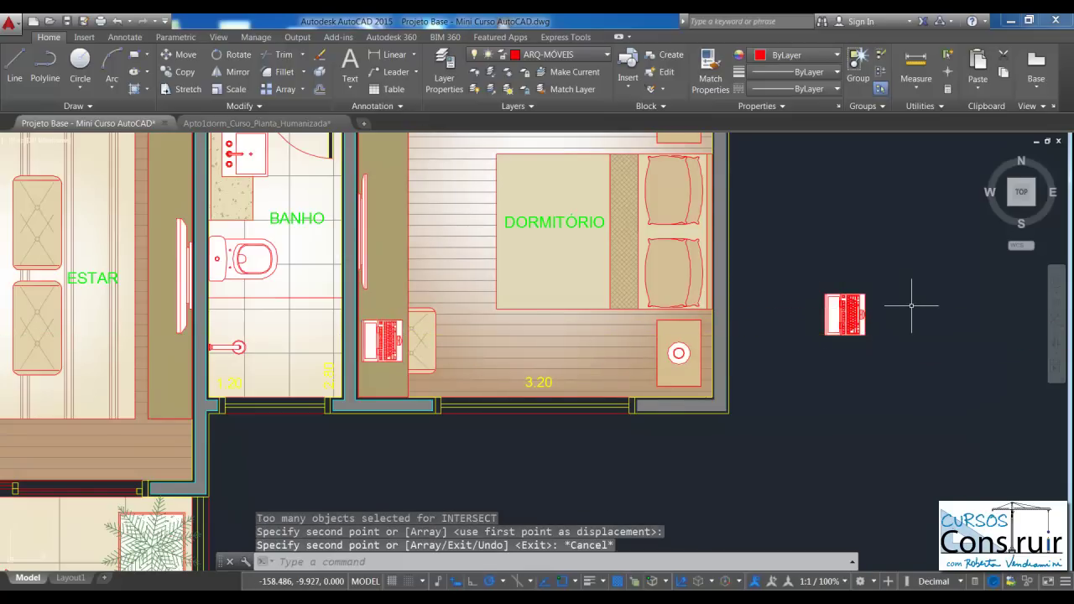
{"action": "scroll", "coordinate": [894, 319], "scroll_direction": "up", "scroll_amount": 2}
{"action": "scroll", "coordinate": [894, 318], "scroll_direction": "up", "scroll_amount": 2}
{"action": "scroll", "coordinate": [897, 321], "scroll_direction": "up", "scroll_amount": 2}
{"action": "scroll", "coordinate": [587, 277], "scroll_direction": "up", "scroll_amount": 3}
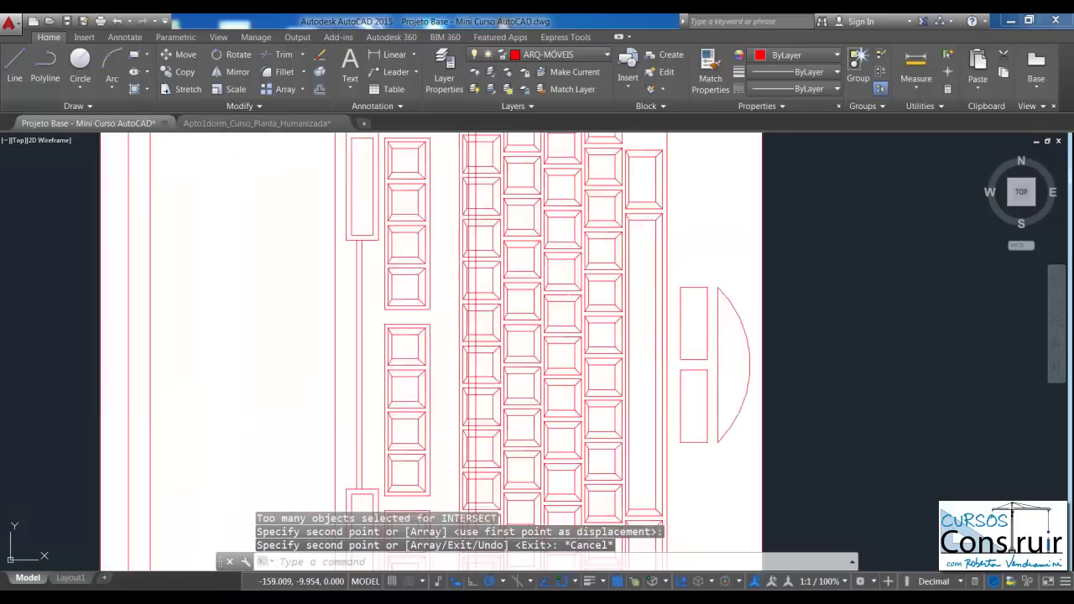
{"action": "scroll", "coordinate": [570, 272], "scroll_direction": "up", "scroll_amount": 3}
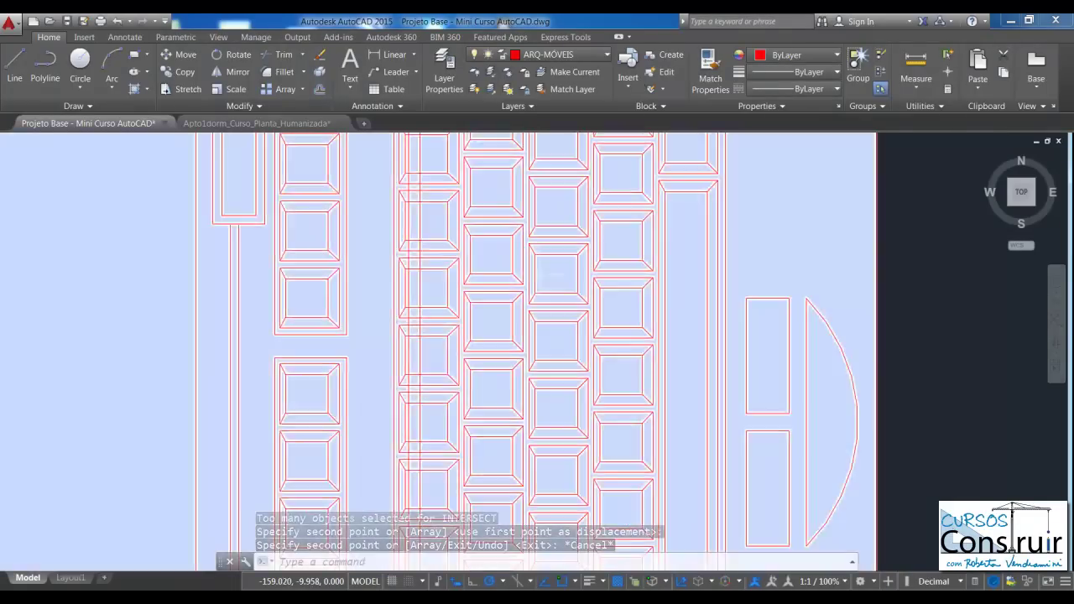
{"action": "scroll", "coordinate": [595, 327], "scroll_direction": "down", "scroll_amount": 6}
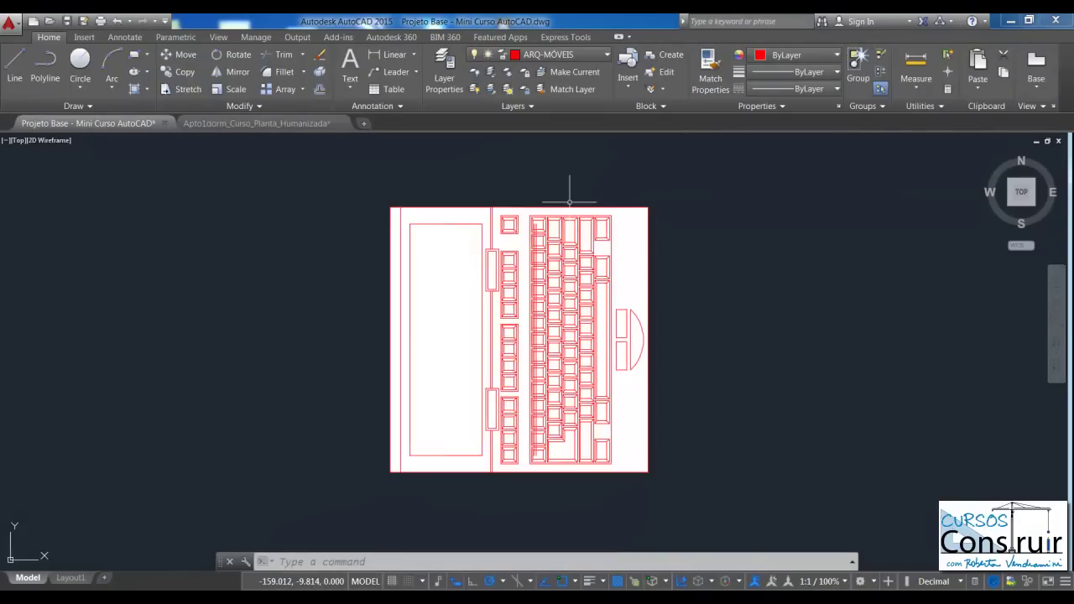
Explode the copied laptop block and delete its white solid fill.
{"action": "left_click", "coordinate": [555, 215]}
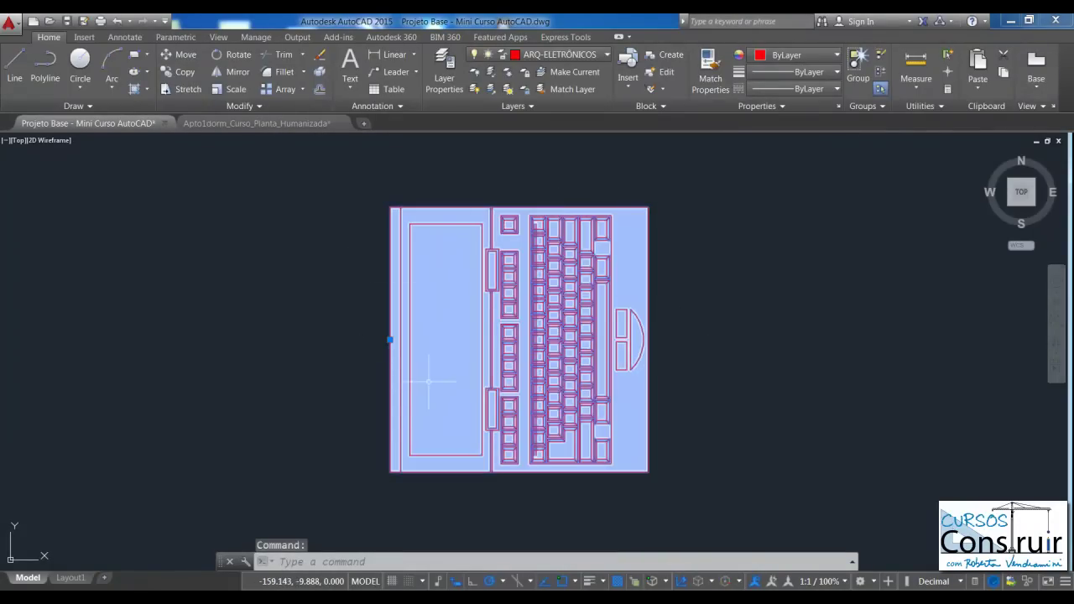
{"action": "key", "text": "Escape"}
{"action": "key", "text": "Escape"}
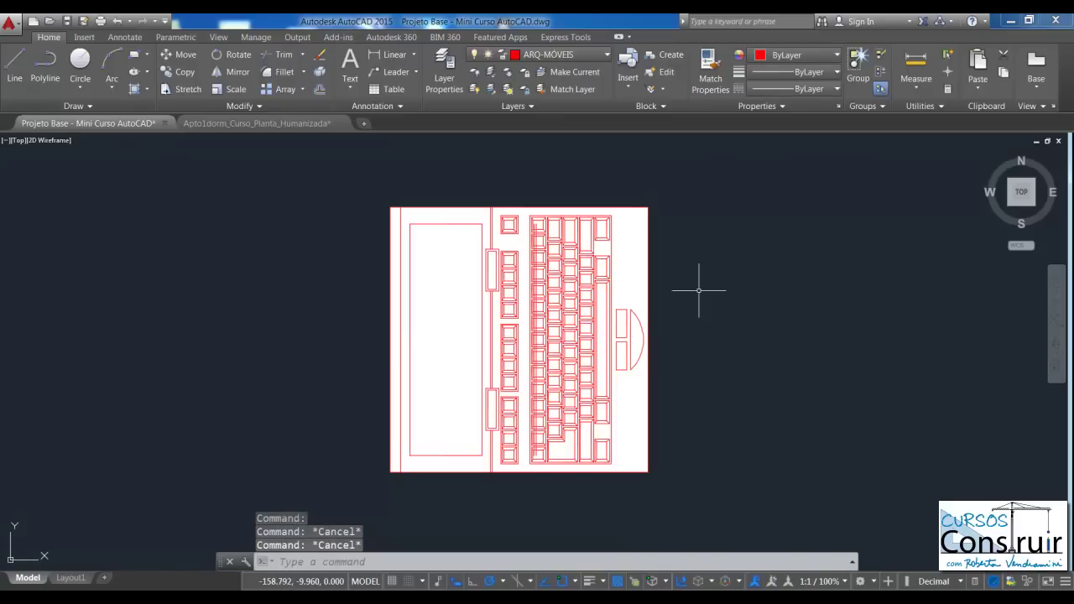
{"action": "left_click", "coordinate": [320, 73]}
{"action": "left_click", "coordinate": [406, 207]}
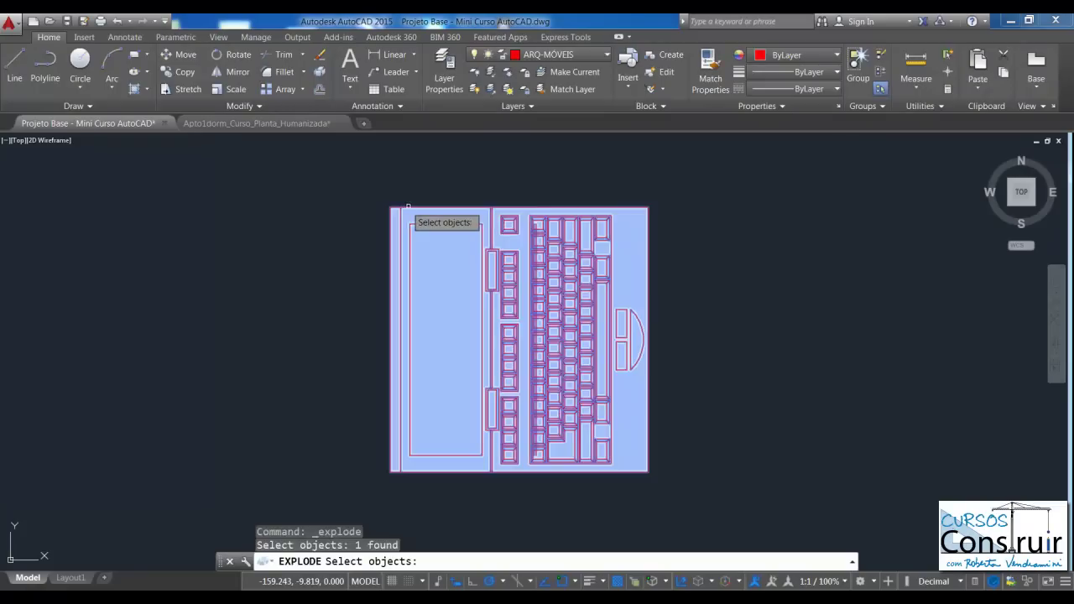
{"action": "key", "text": "Return"}
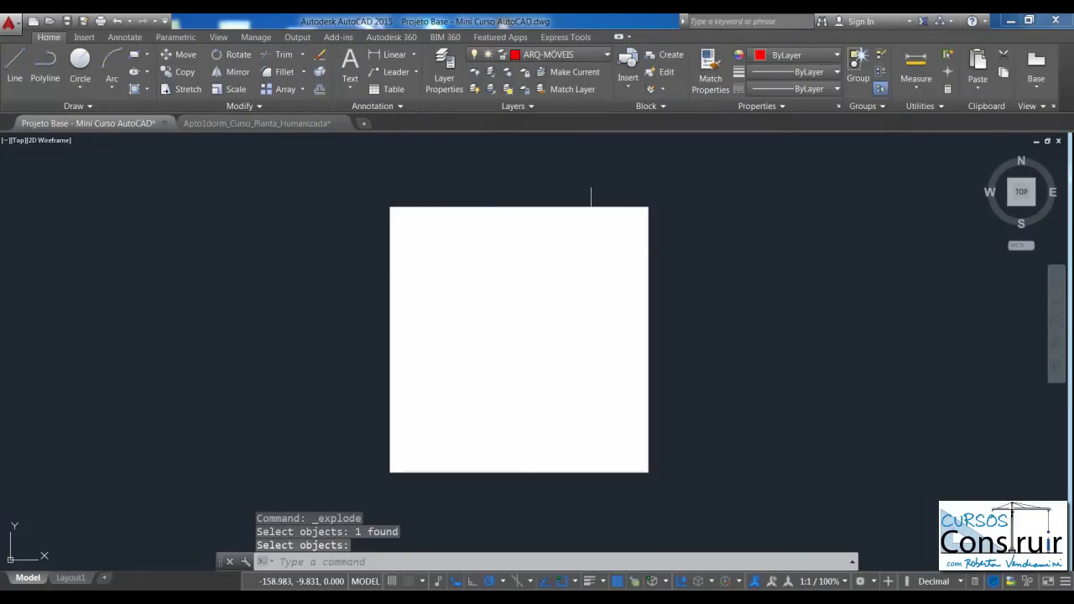
{"action": "left_click", "coordinate": [588, 209]}
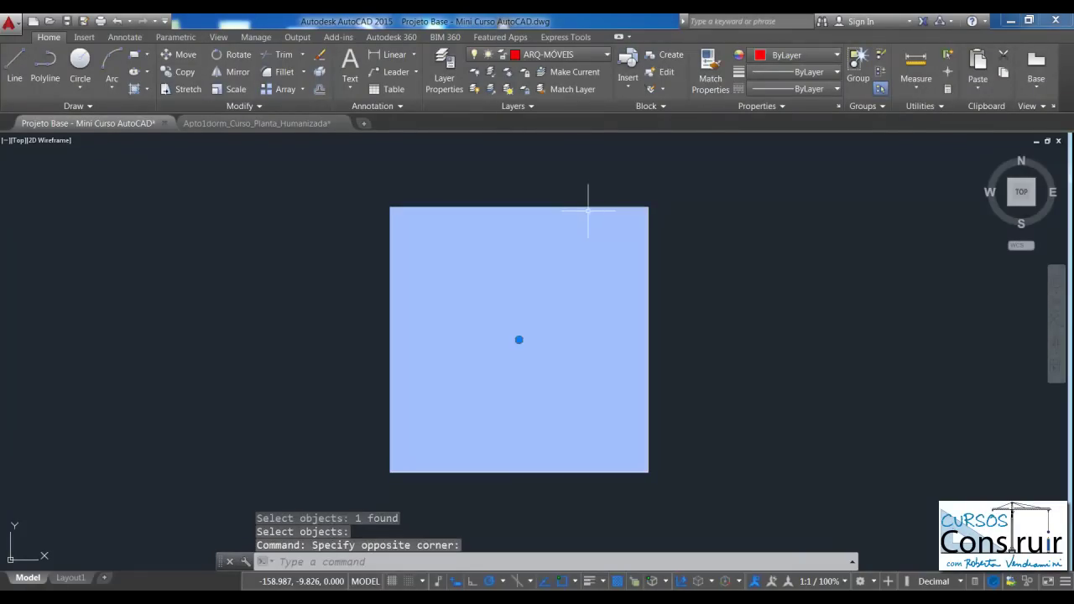
{"action": "key", "text": "Delete"}
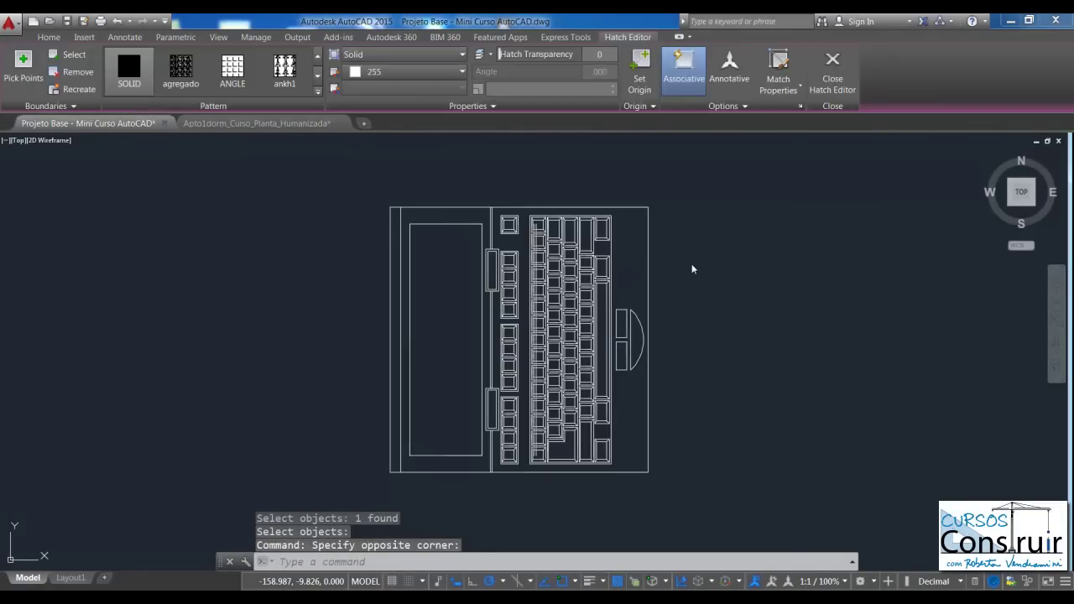
Delete the keyboard outline and the top-right key's outer outline.
{"action": "right_click", "coordinate": [691, 263]}
{"action": "left_click", "coordinate": [672, 213]}
{"action": "left_click", "coordinate": [666, 217]}
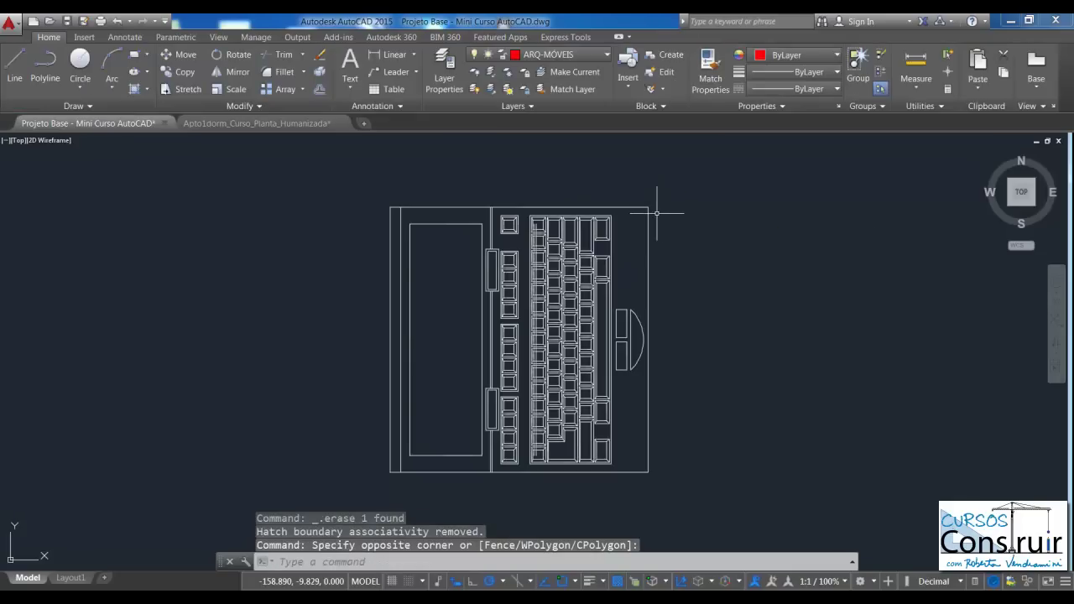
{"action": "scroll", "coordinate": [660, 206], "scroll_direction": "up", "scroll_amount": 2}
{"action": "left_click", "coordinate": [585, 223]}
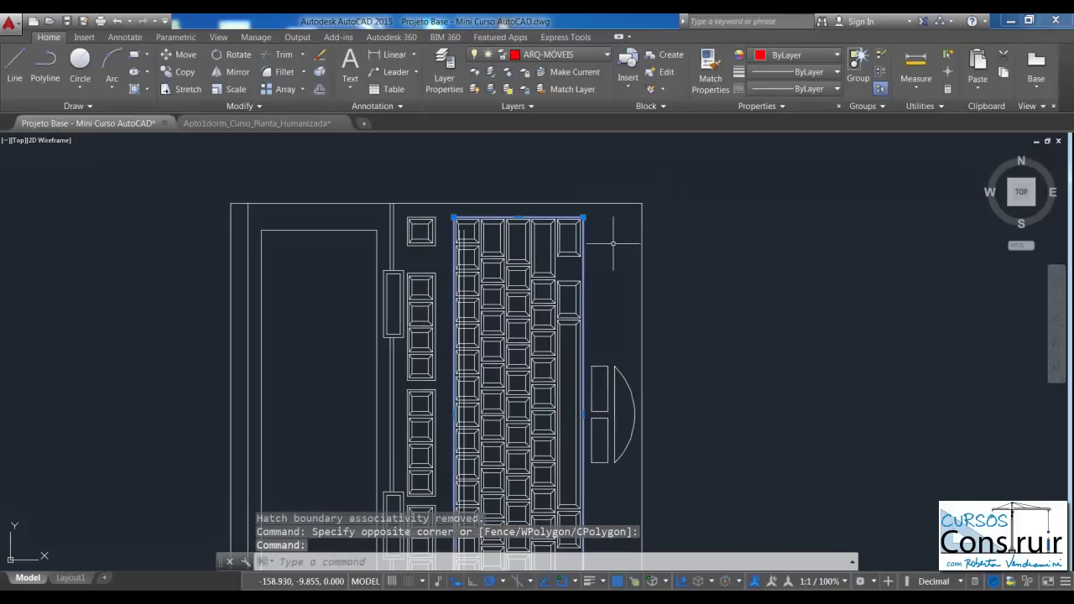
{"action": "key", "text": "Delete"}
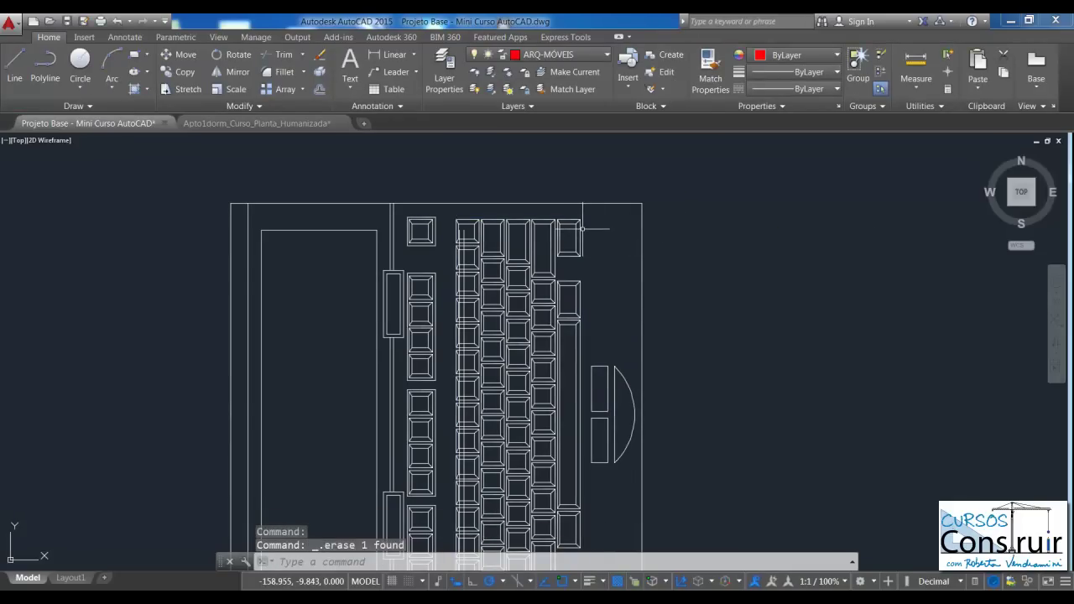
{"action": "left_click", "coordinate": [583, 227]}
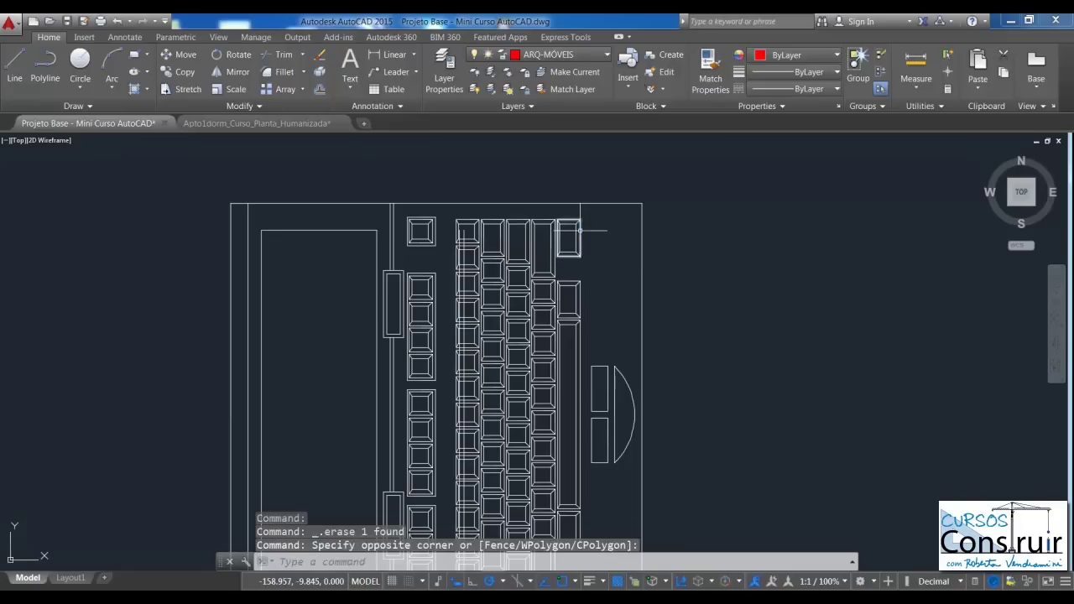
{"action": "left_click", "coordinate": [560, 252]}
{"action": "key", "text": "Delete"}
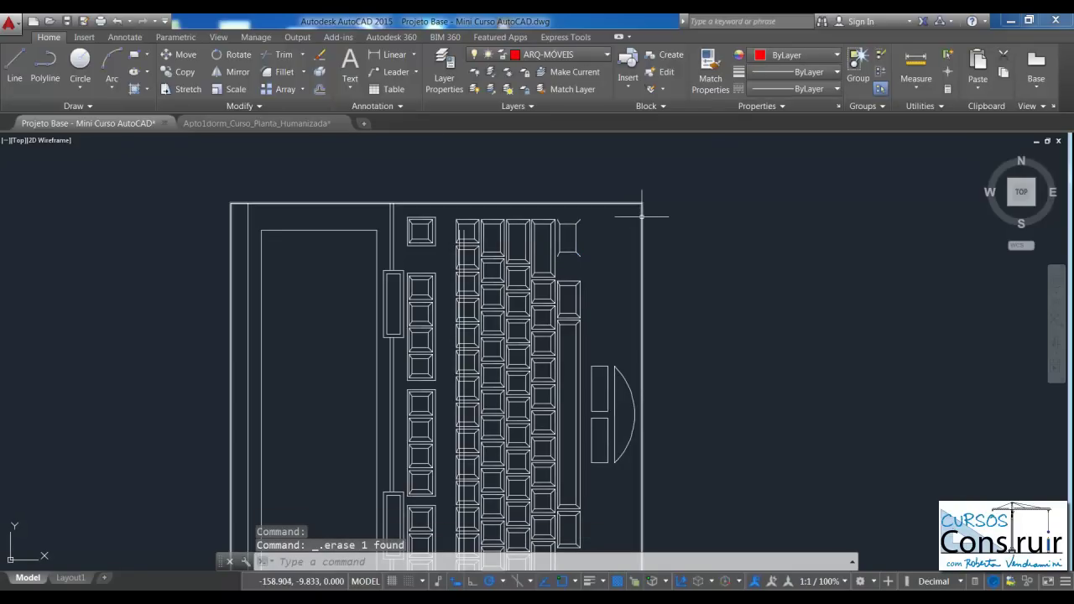
EXPLODE the laptop's outer outline into separate lines and inspect them.
{"action": "left_click", "coordinate": [642, 211]}
{"action": "key", "text": "Escape"}
{"action": "key", "text": "Escape"}
{"action": "key", "text": "Escape"}
{"action": "type", "text": "explode"}
{"action": "key", "text": "Return"}
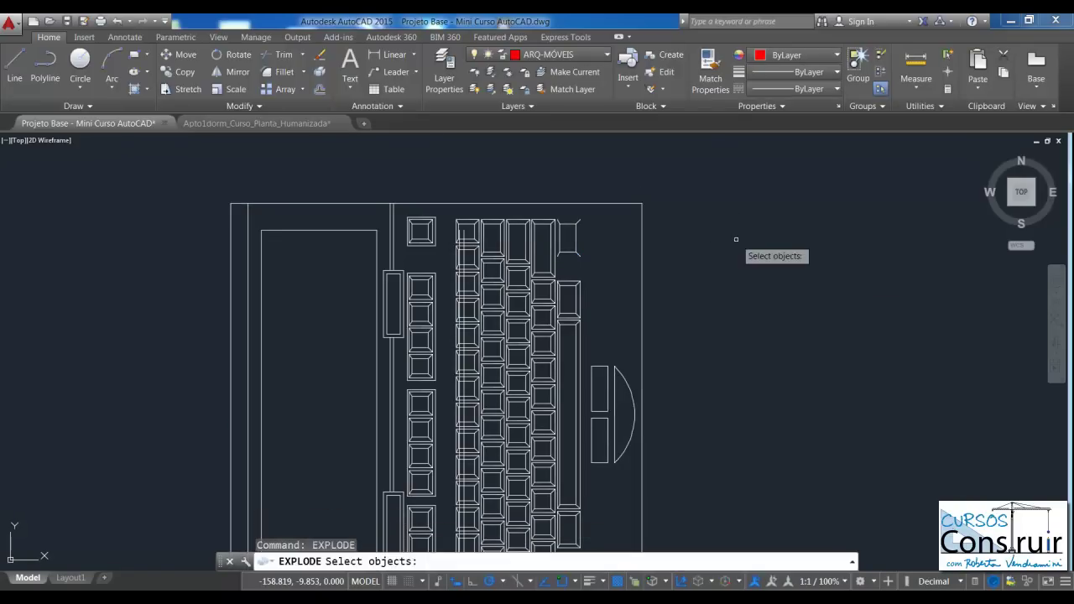
{"action": "left_click", "coordinate": [641, 241]}
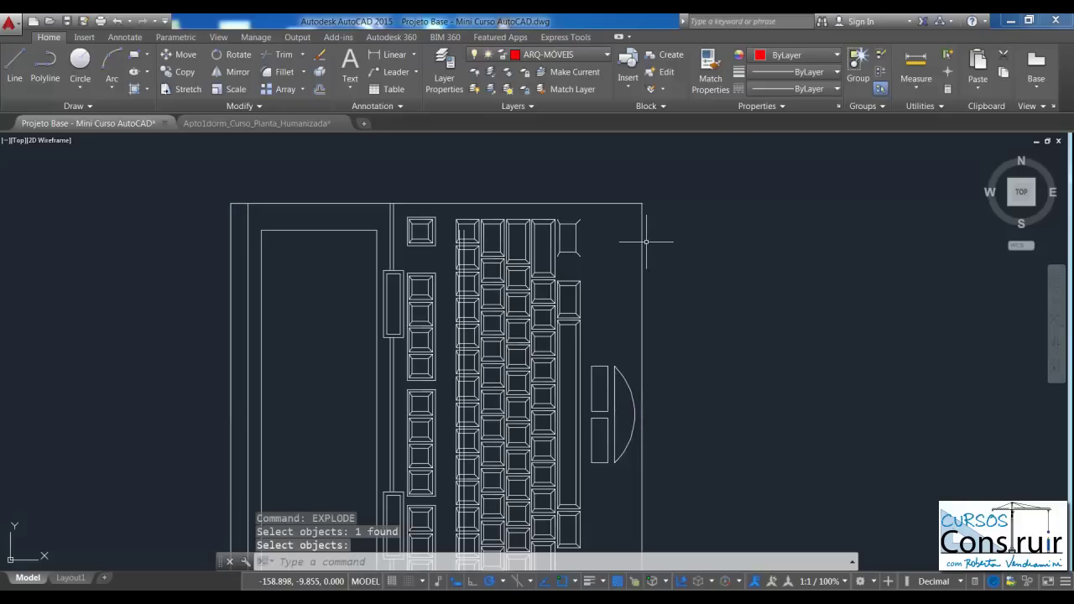
{"action": "key", "text": "Return"}
{"action": "left_click", "coordinate": [641, 231]}
{"action": "left_click", "coordinate": [613, 201]}
{"action": "left_click", "coordinate": [232, 222]}
{"action": "left_click", "coordinate": [249, 222]}
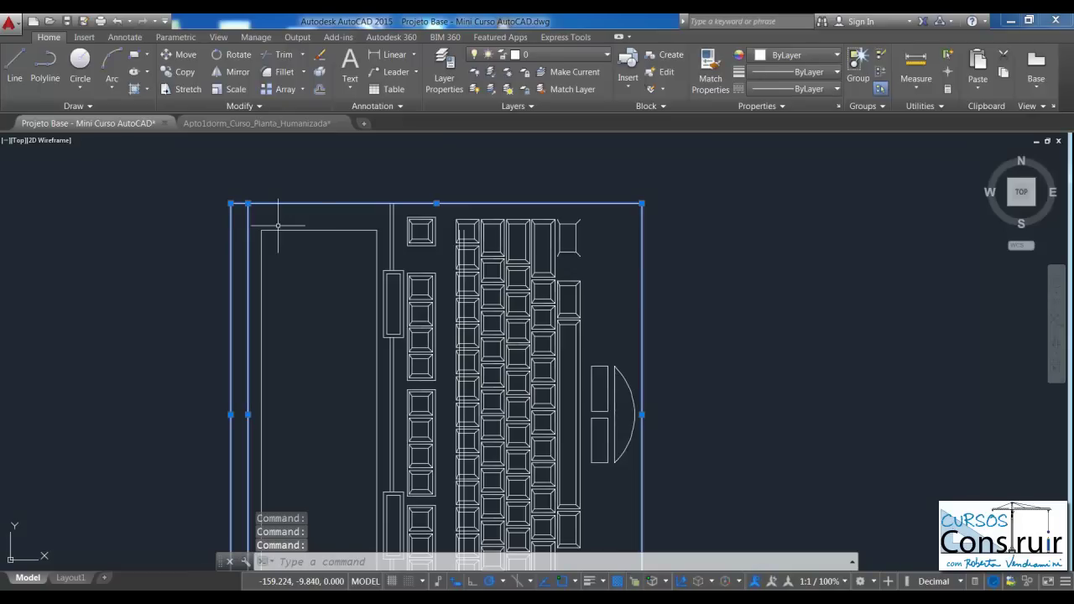
{"action": "key", "text": "Escape"}
{"action": "key", "text": "Escape"}
{"action": "scroll", "coordinate": [587, 254], "scroll_direction": "down", "scroll_amount": 4}
Window-select and erase the copied laptop, then zoom out to the full plan.
{"action": "scroll", "coordinate": [669, 281], "scroll_direction": "down", "scroll_amount": 2}
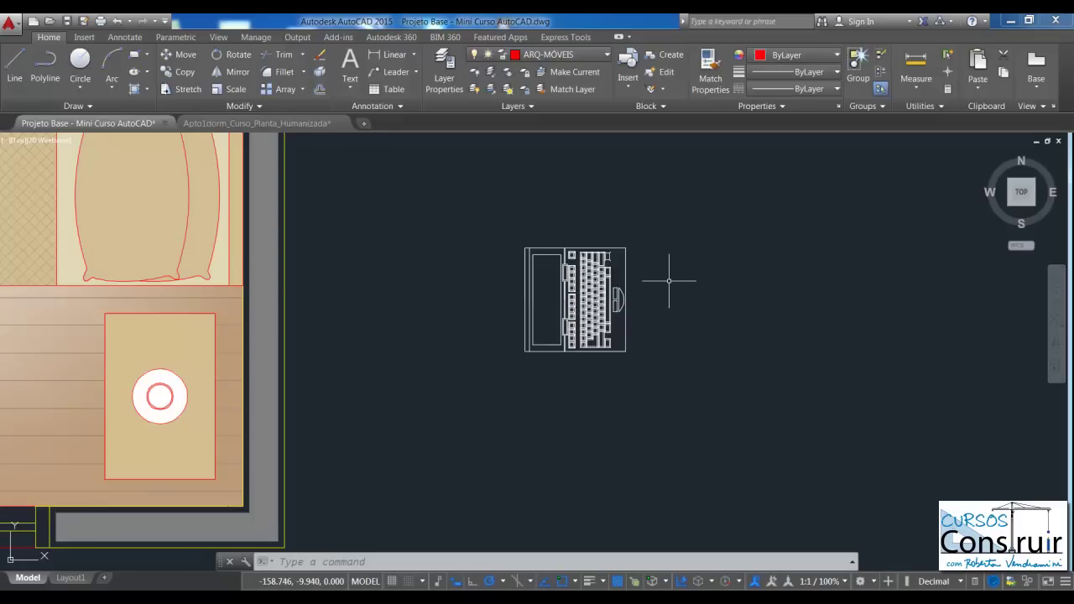
{"action": "left_click", "coordinate": [495, 240]}
{"action": "left_click", "coordinate": [660, 377]}
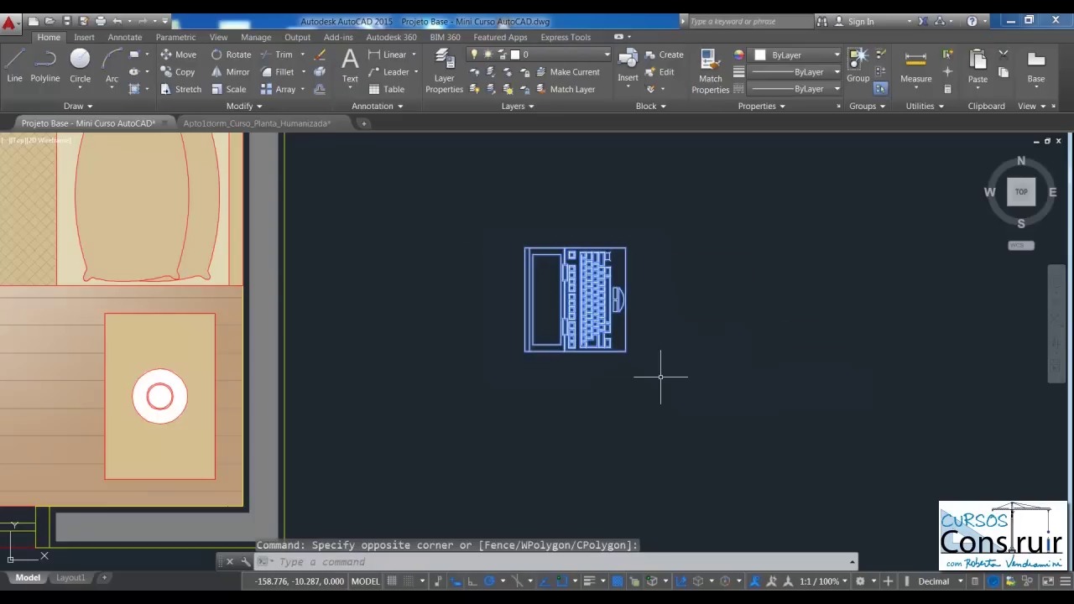
{"action": "key", "text": "Delete"}
{"action": "scroll", "coordinate": [663, 379], "scroll_direction": "down", "scroll_amount": 2}
{"action": "scroll", "coordinate": [688, 395], "scroll_direction": "down", "scroll_amount": 2}
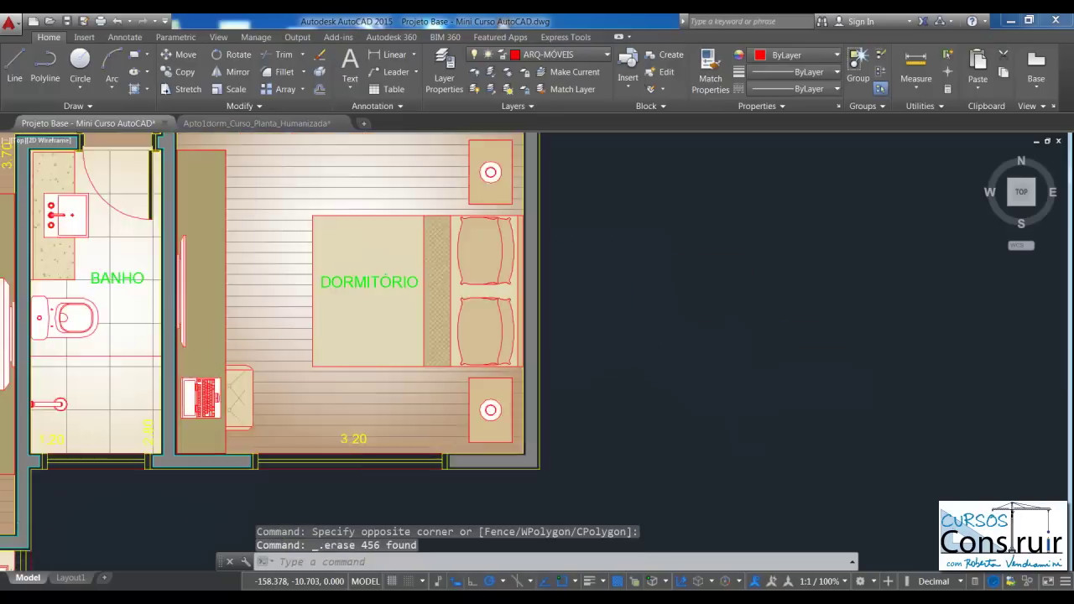
{"action": "scroll", "coordinate": [722, 352], "scroll_direction": "down", "scroll_amount": 2}
{"action": "scroll", "coordinate": [751, 309], "scroll_direction": "down", "scroll_amount": 2}
{"action": "scroll", "coordinate": [750, 309], "scroll_direction": "down", "scroll_amount": 1}
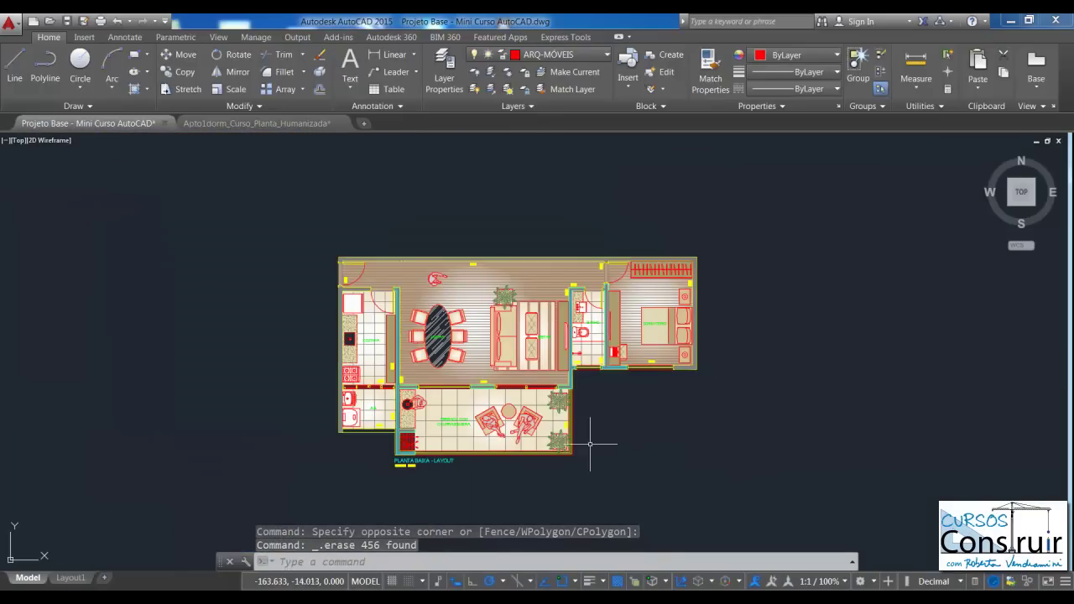
{"action": "scroll", "coordinate": [578, 438], "scroll_direction": "up", "scroll_amount": 1}
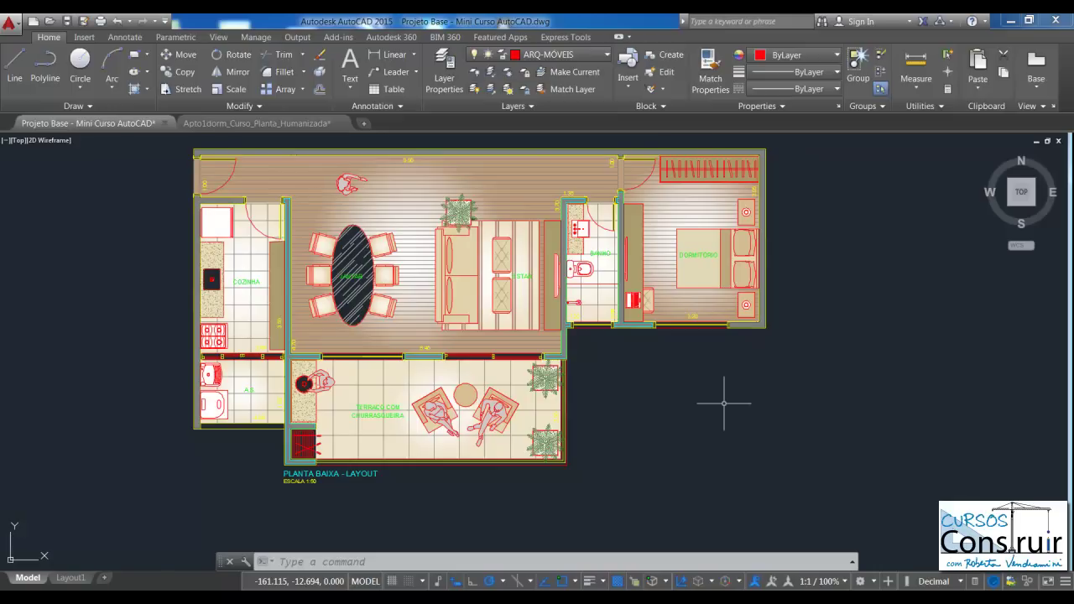
Switch to the Apto1dorm_Curso_Planta_Humanizada drawing and zoom into the upper-left wall.
{"action": "key", "text": "ctrl+Tab"}
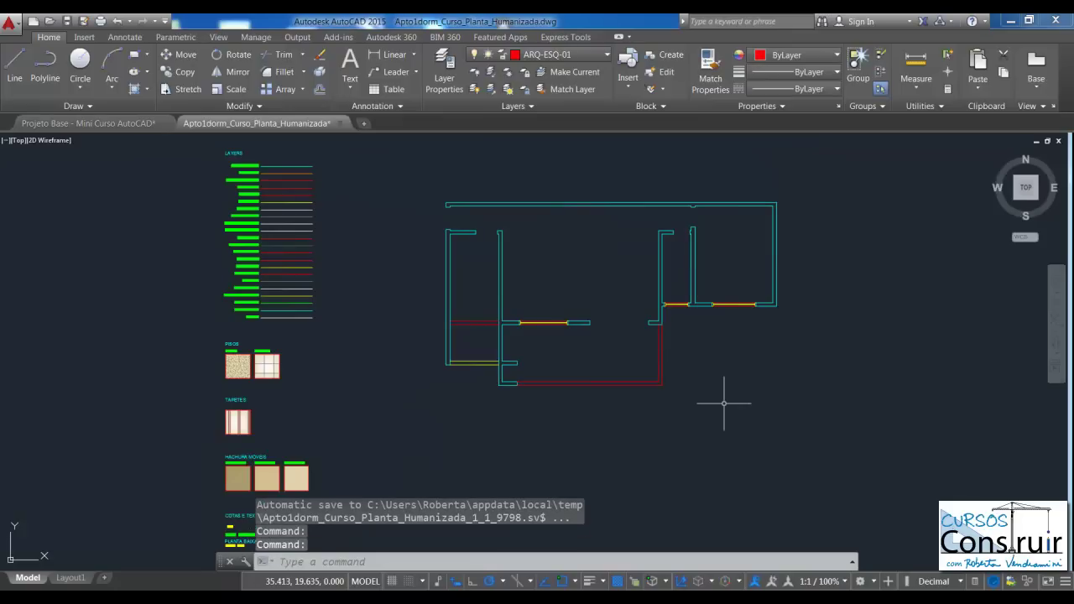
{"action": "scroll", "coordinate": [686, 252], "scroll_direction": "up", "scroll_amount": 2}
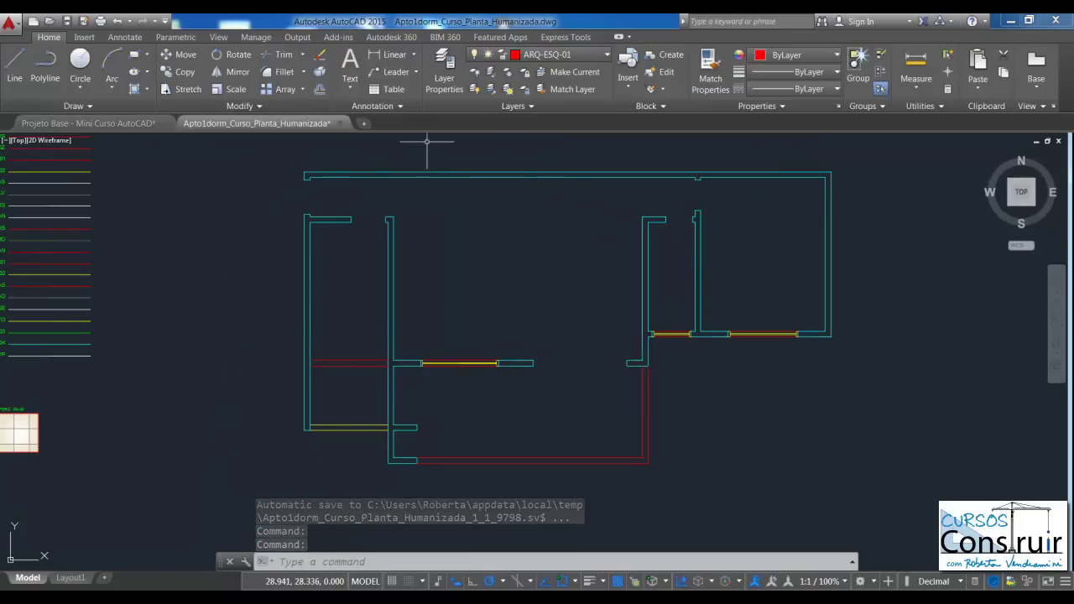
{"action": "scroll", "coordinate": [280, 172], "scroll_direction": "up", "scroll_amount": 4}
{"action": "scroll", "coordinate": [290, 182], "scroll_direction": "up", "scroll_amount": 3}
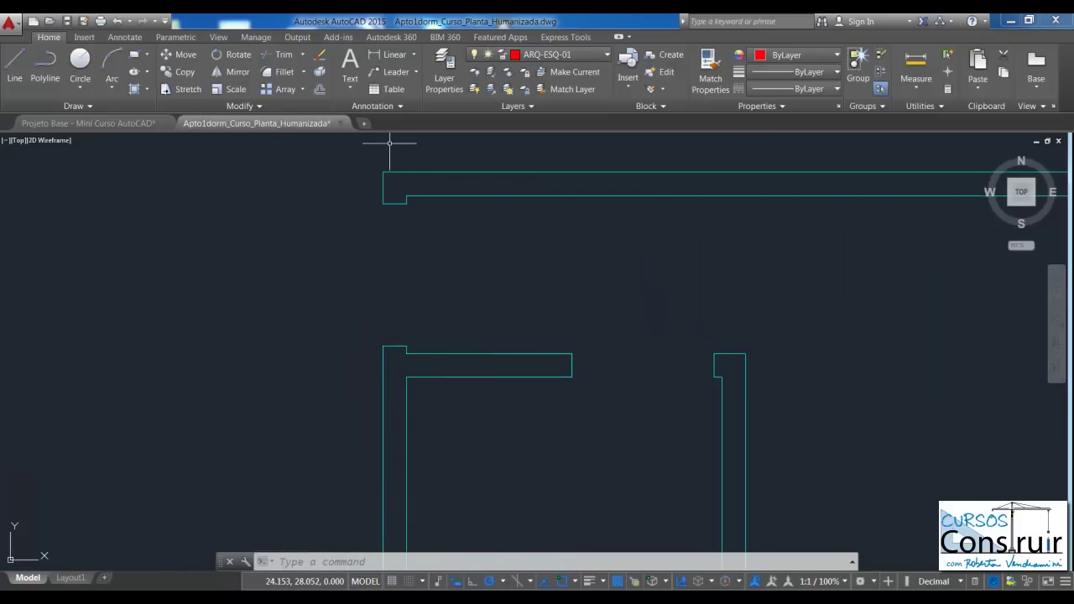
Measure the upper-left door opening with DIST, finding it 0.900 wide.
{"action": "type", "text": "dist"}
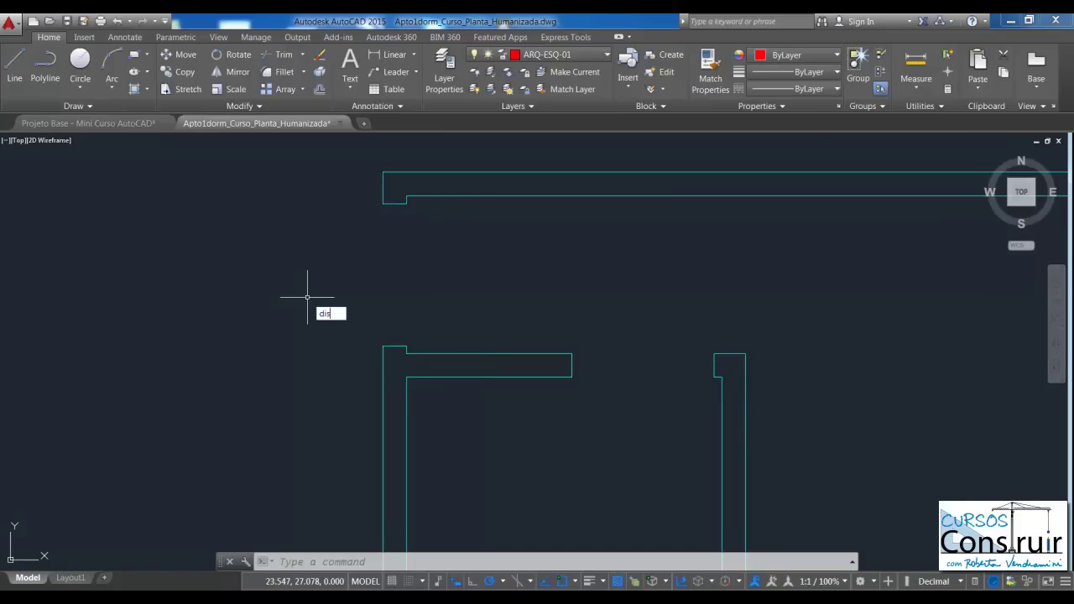
{"action": "key", "text": "Return"}
{"action": "left_click", "coordinate": [384, 203]}
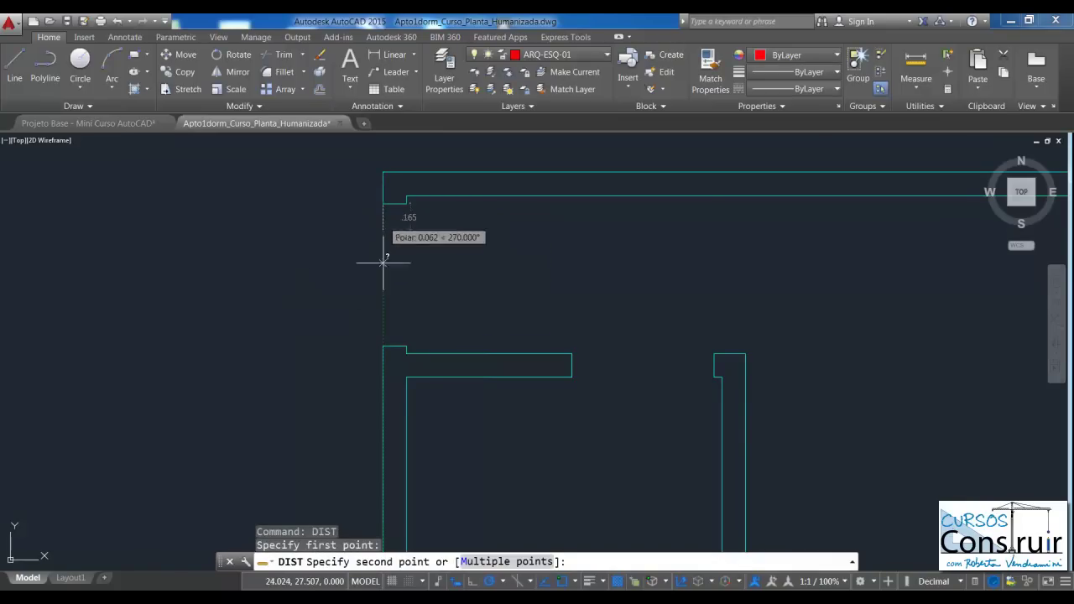
{"action": "left_click", "coordinate": [383, 341]}
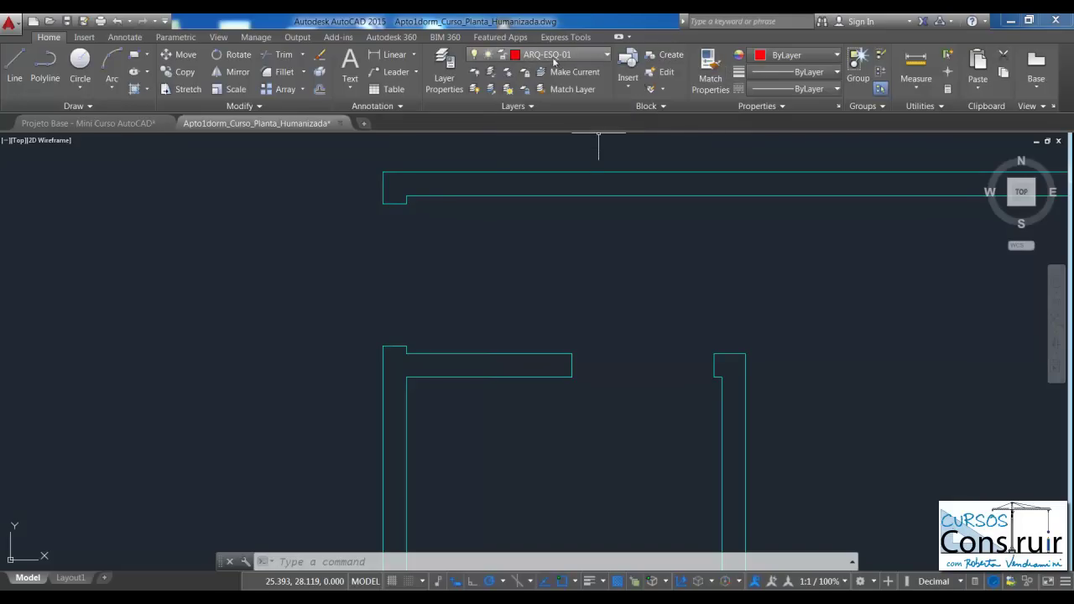
Look through the layer list and the Insert tab block gallery without choosing anything.
{"action": "left_click", "coordinate": [609, 55]}
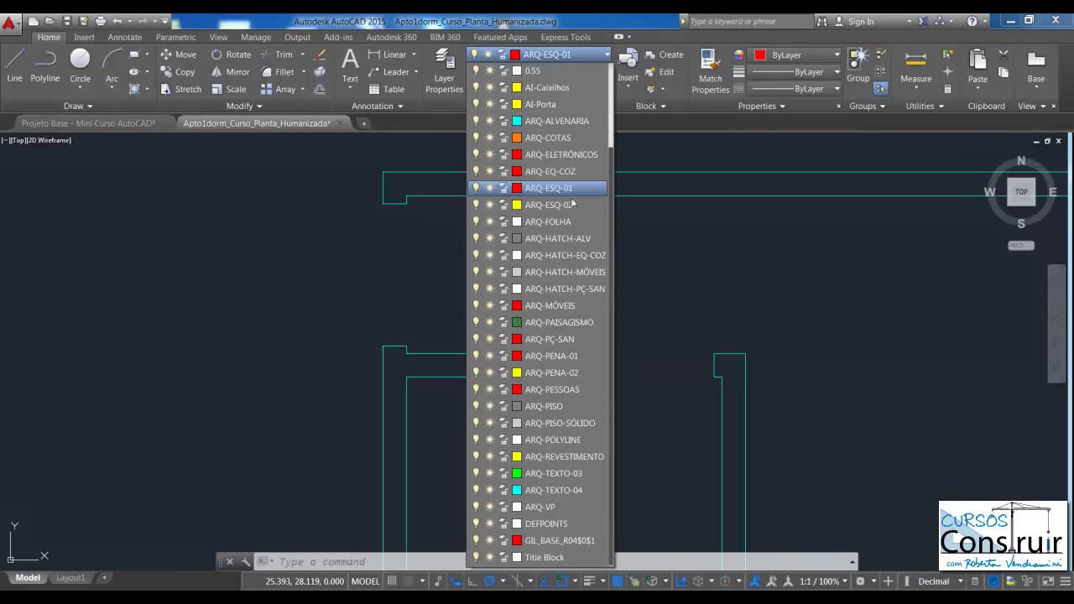
{"action": "left_click", "coordinate": [700, 247]}
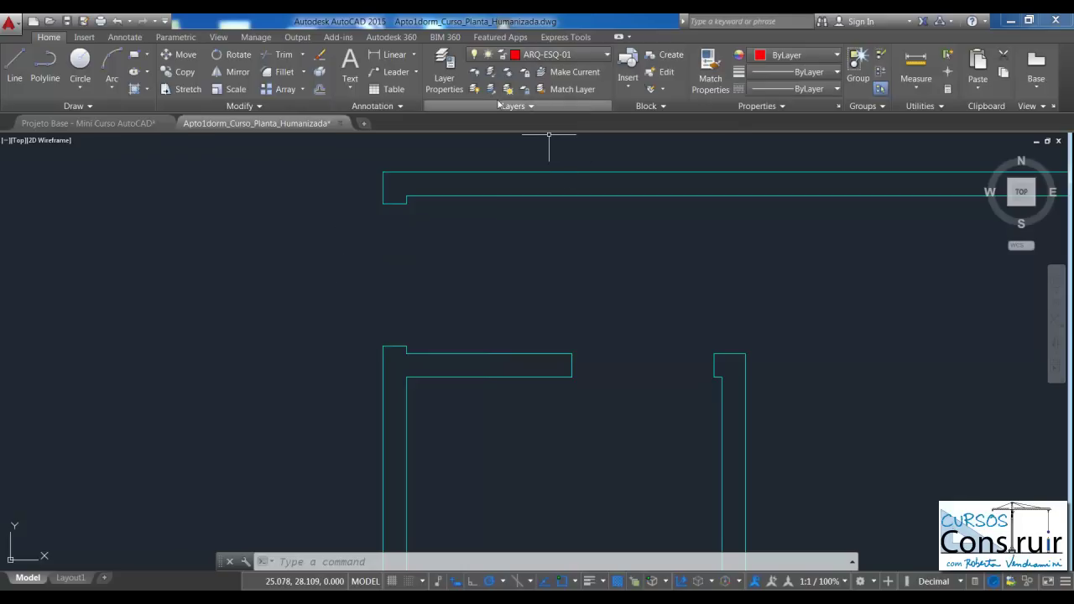
{"action": "left_click", "coordinate": [83, 38]}
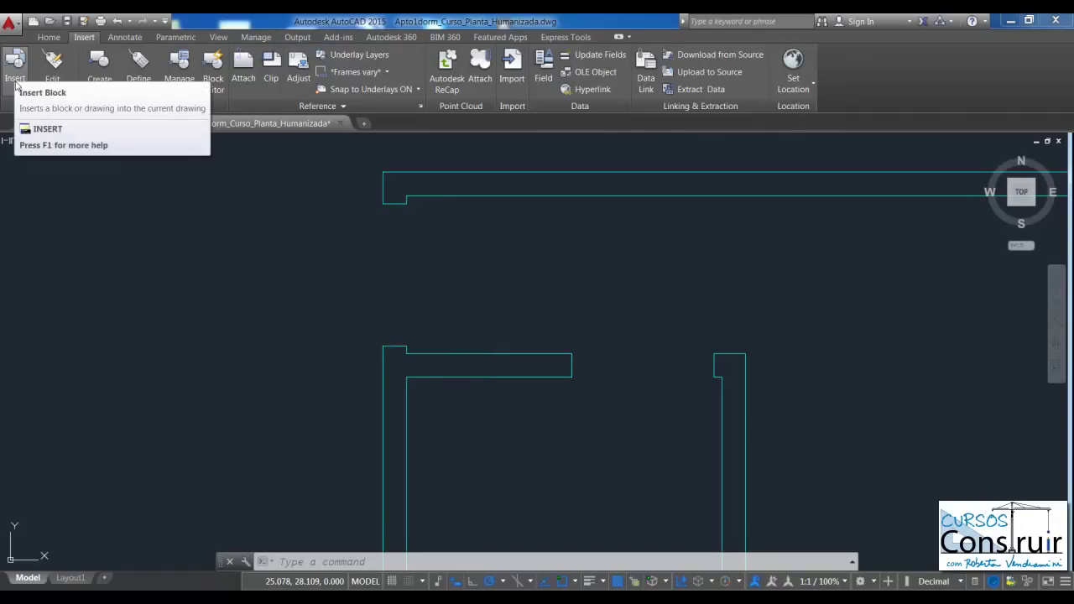
{"action": "left_click", "coordinate": [16, 85]}
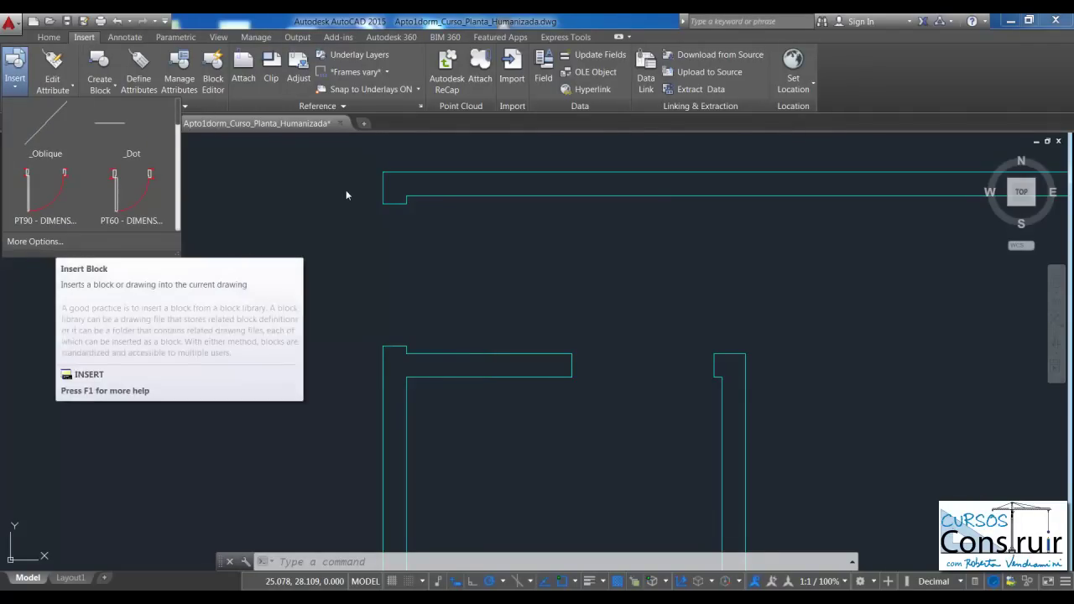
{"action": "key", "text": "Escape"}
{"action": "key", "text": "Escape"}
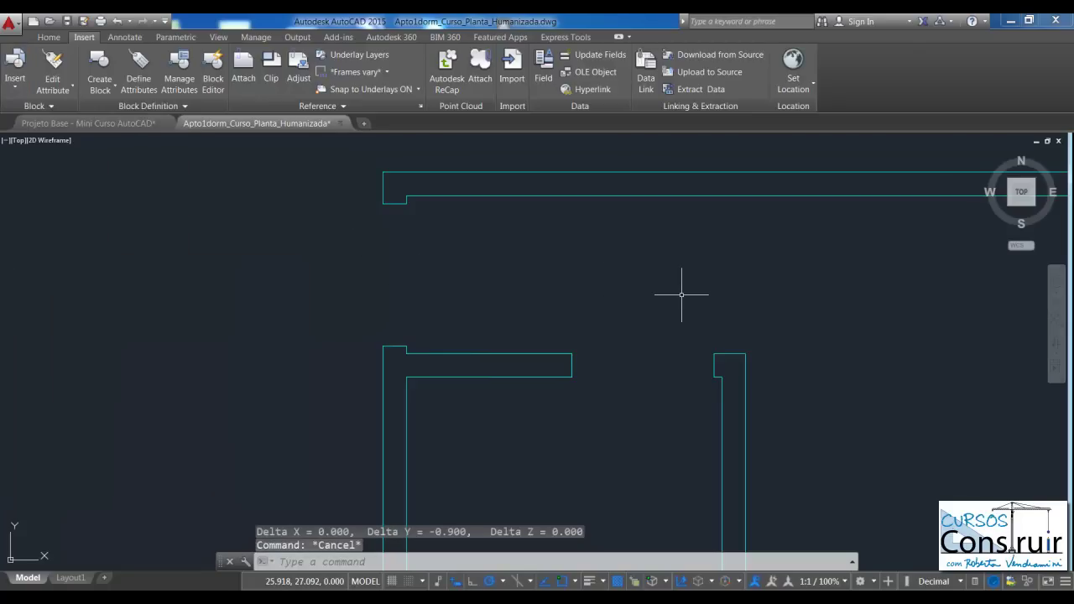
Open the Insert dialog with I and browse for a drawing file.
{"action": "type", "text": "I"}
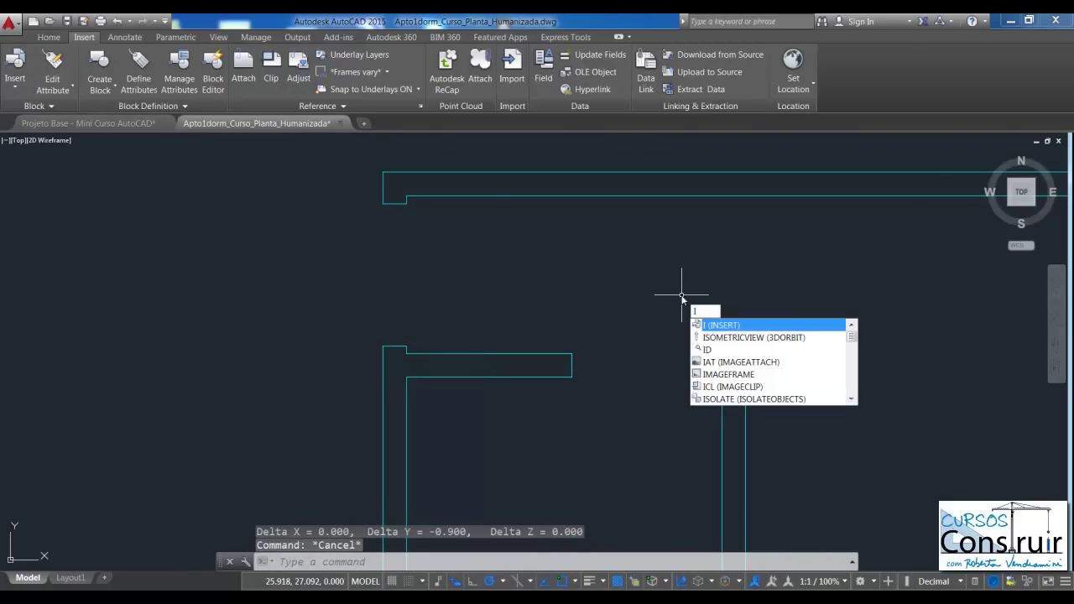
{"action": "key", "text": "Return"}
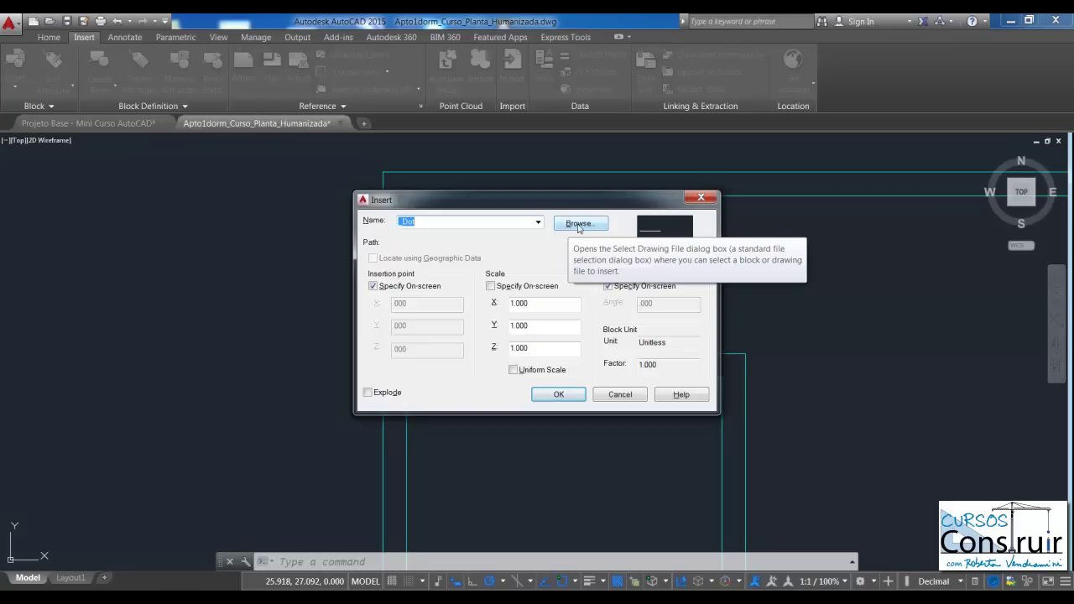
{"action": "left_click", "coordinate": [578, 224]}
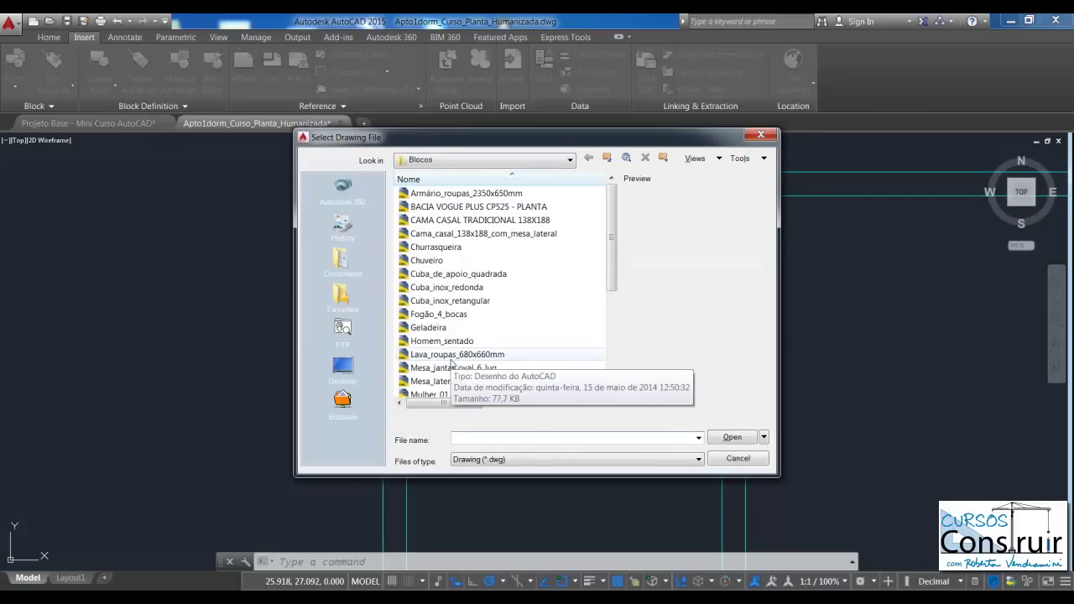
Preview drawings in the Blocos folder and open Porta_abrir_dinâmica as the block.
{"action": "left_click", "coordinate": [442, 195]}
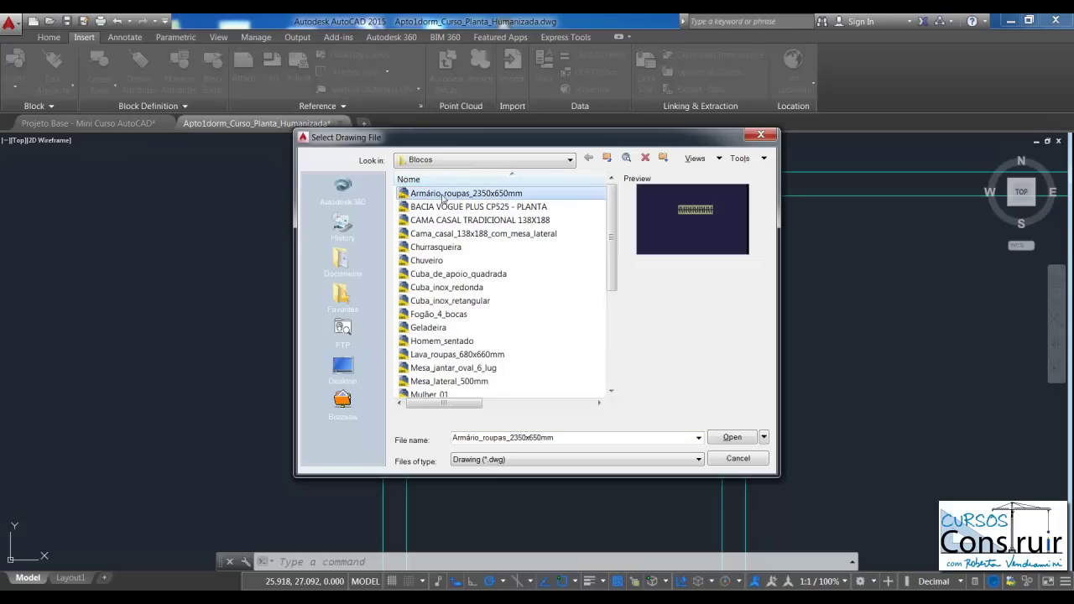
{"action": "key", "text": "Down"}
{"action": "key", "text": "Down"}
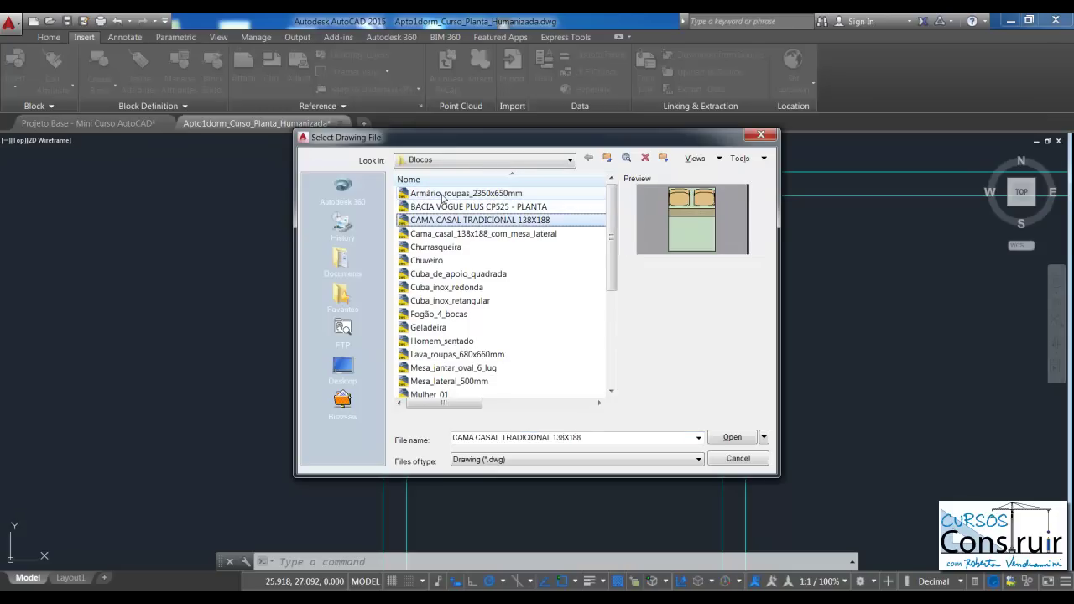
{"action": "key", "text": "Down"}
{"action": "key", "text": "Down"}
{"action": "key", "text": "Down"}
{"action": "key", "text": "Down"}
{"action": "key", "text": "Down"}
{"action": "key", "text": "Down"}
{"action": "key", "text": "Down"}
{"action": "key", "text": "Down"}
{"action": "key", "text": "Down"}
{"action": "key", "text": "Down"}
{"action": "key", "text": "Down"}
{"action": "key", "text": "Down"}
{"action": "key", "text": "Down"}
{"action": "key", "text": "Down"}
{"action": "key", "text": "Down"}
{"action": "key", "text": "Down"}
{"action": "key", "text": "Down"}
{"action": "key", "text": "Down"}
{"action": "key", "text": "Down"}
{"action": "key", "text": "Down"}
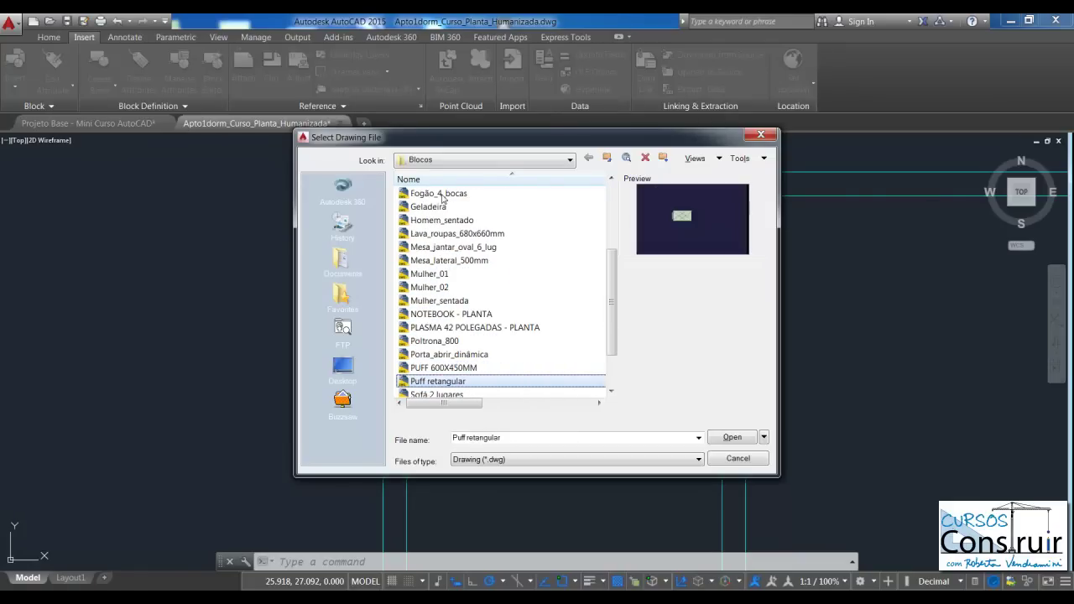
{"action": "key", "text": "Up"}
{"action": "key", "text": "Up"}
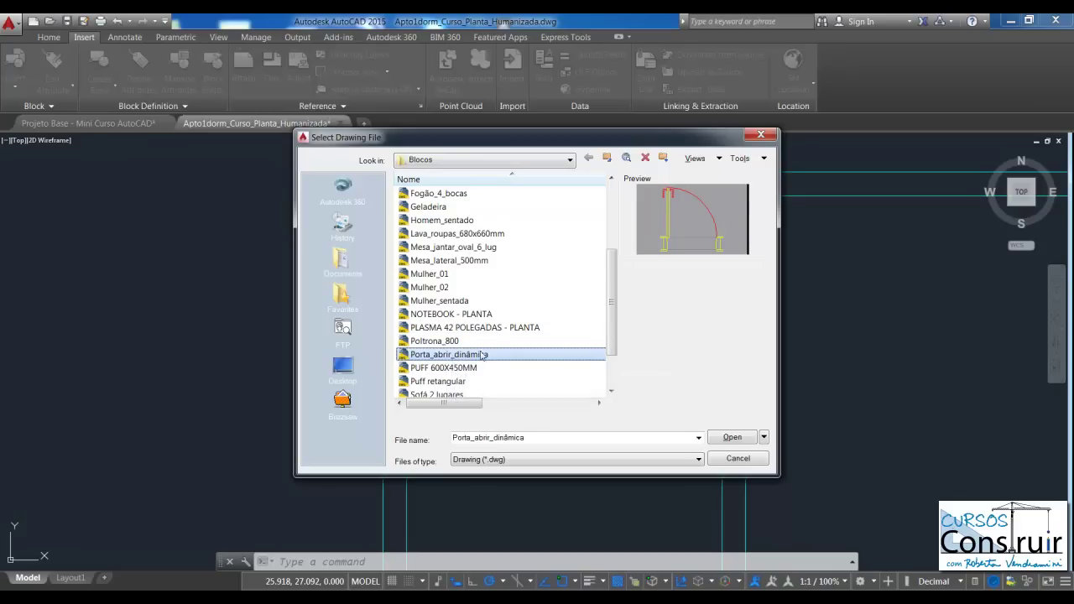
{"action": "left_click", "coordinate": [731, 437]}
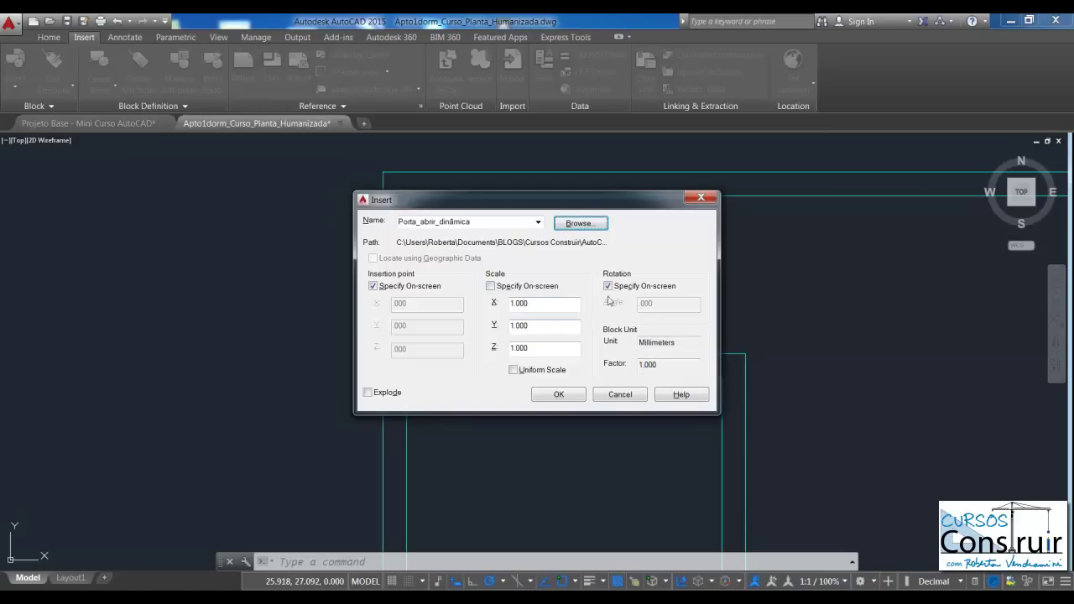
Start placing the door and snap its insertion point to the top-left opening corner.
{"action": "left_click", "coordinate": [558, 395]}
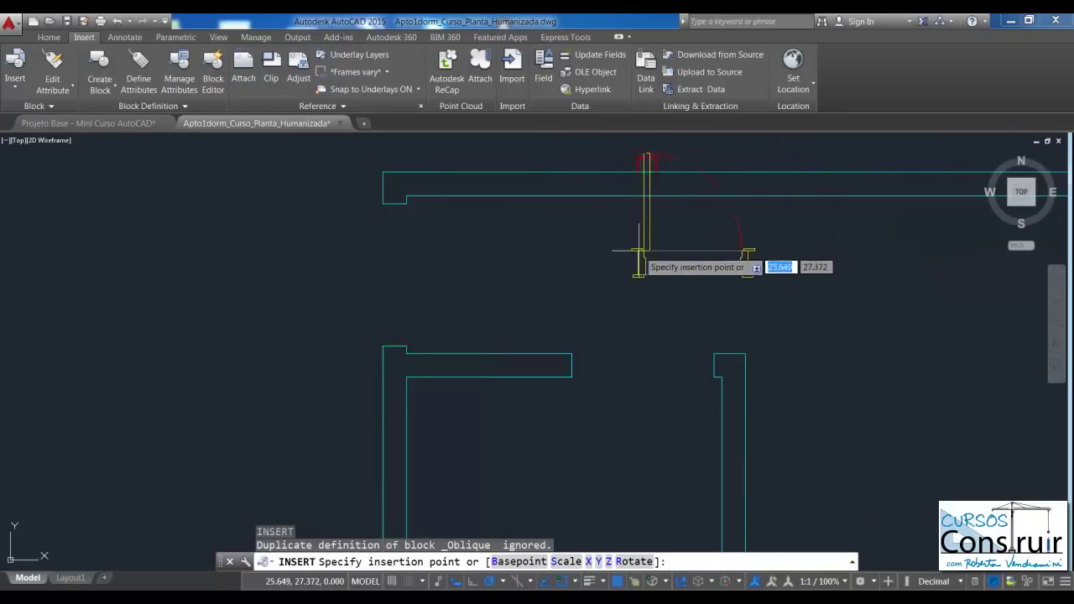
{"action": "scroll", "coordinate": [468, 245], "scroll_direction": "down", "scroll_amount": 2}
{"action": "scroll", "coordinate": [463, 255], "scroll_direction": "down", "scroll_amount": 1}
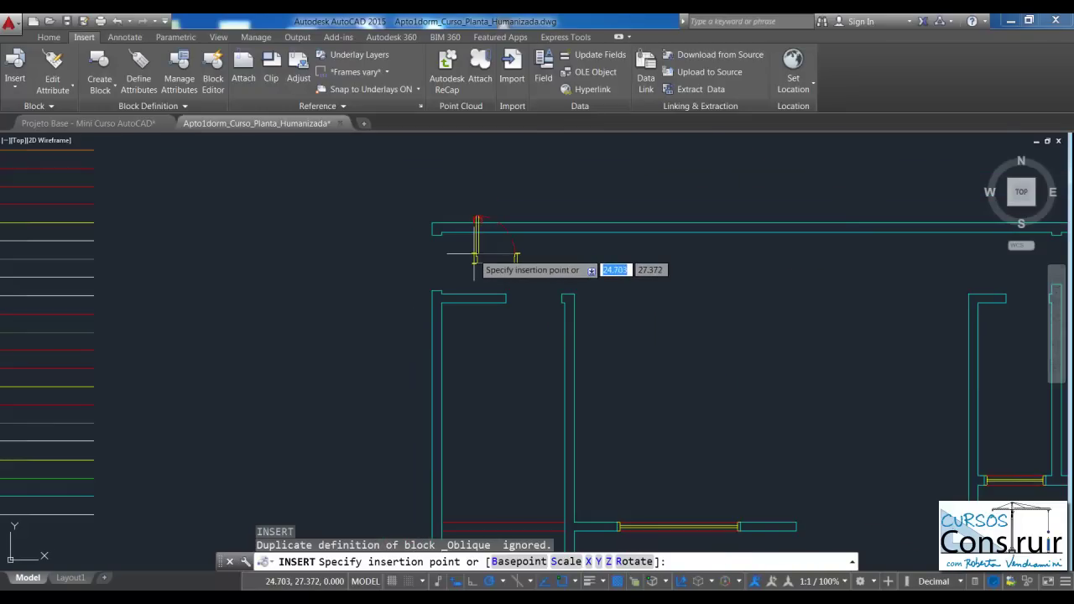
{"action": "scroll", "coordinate": [446, 256], "scroll_direction": "down", "scroll_amount": 2}
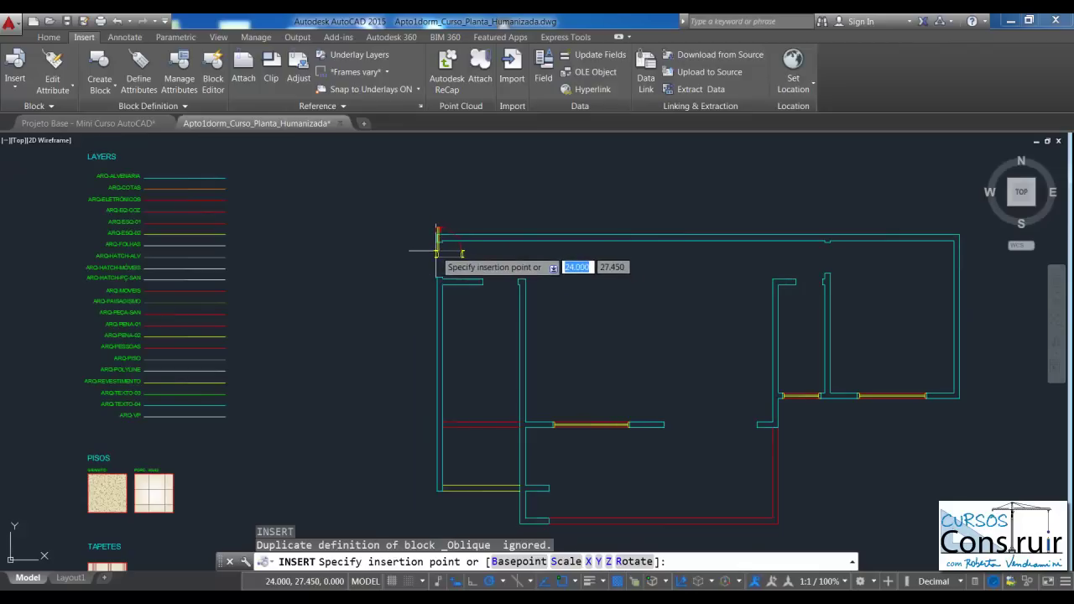
{"action": "scroll", "coordinate": [448, 256], "scroll_direction": "up", "scroll_amount": 2}
{"action": "scroll", "coordinate": [446, 252], "scroll_direction": "up", "scroll_amount": 3}
{"action": "scroll", "coordinate": [443, 243], "scroll_direction": "up", "scroll_amount": 1}
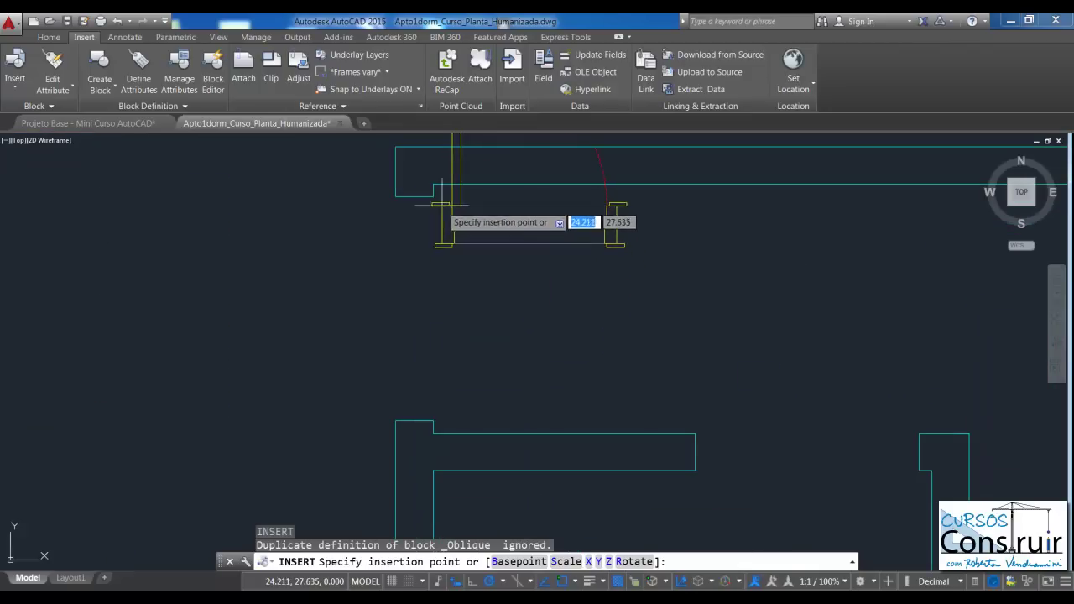
{"action": "scroll", "coordinate": [438, 193], "scroll_direction": "up", "scroll_amount": 1}
{"action": "scroll", "coordinate": [461, 228], "scroll_direction": "up", "scroll_amount": 1}
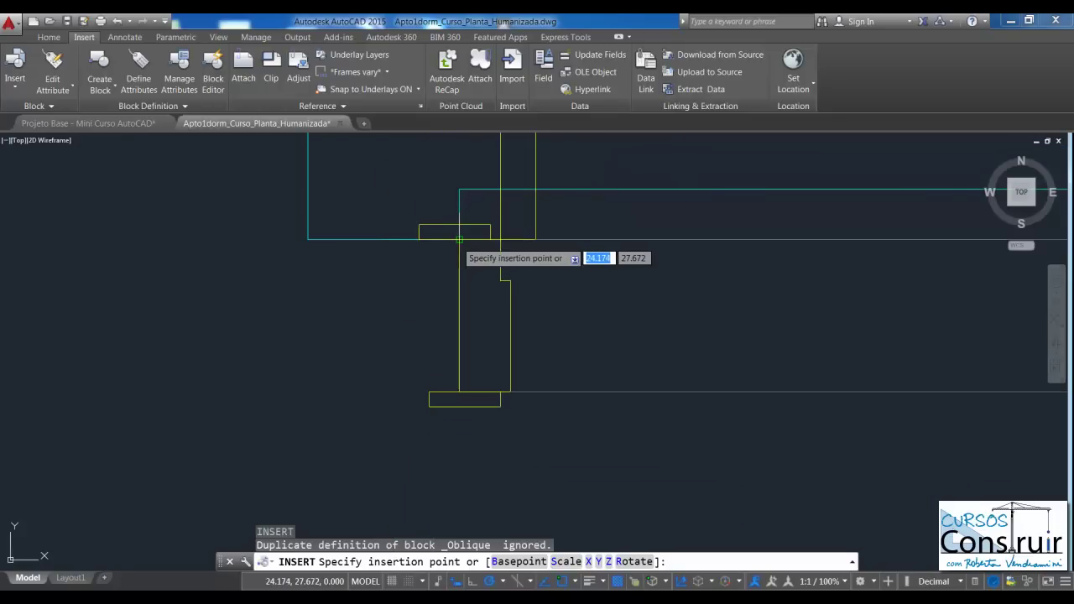
{"action": "scroll", "coordinate": [459, 240], "scroll_direction": "down", "scroll_amount": 2}
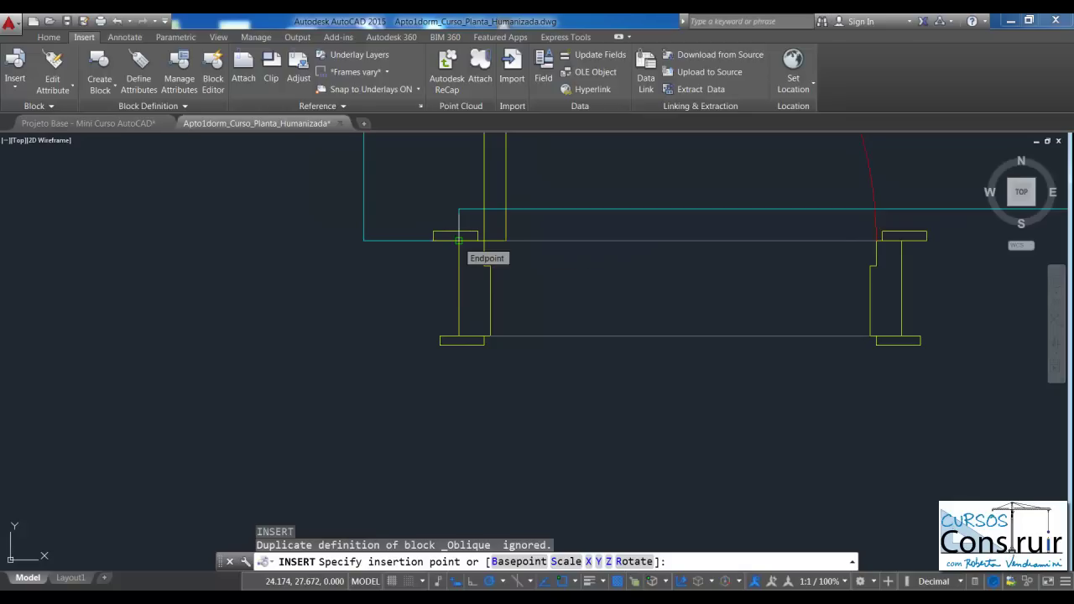
{"action": "left_click", "coordinate": [459, 240]}
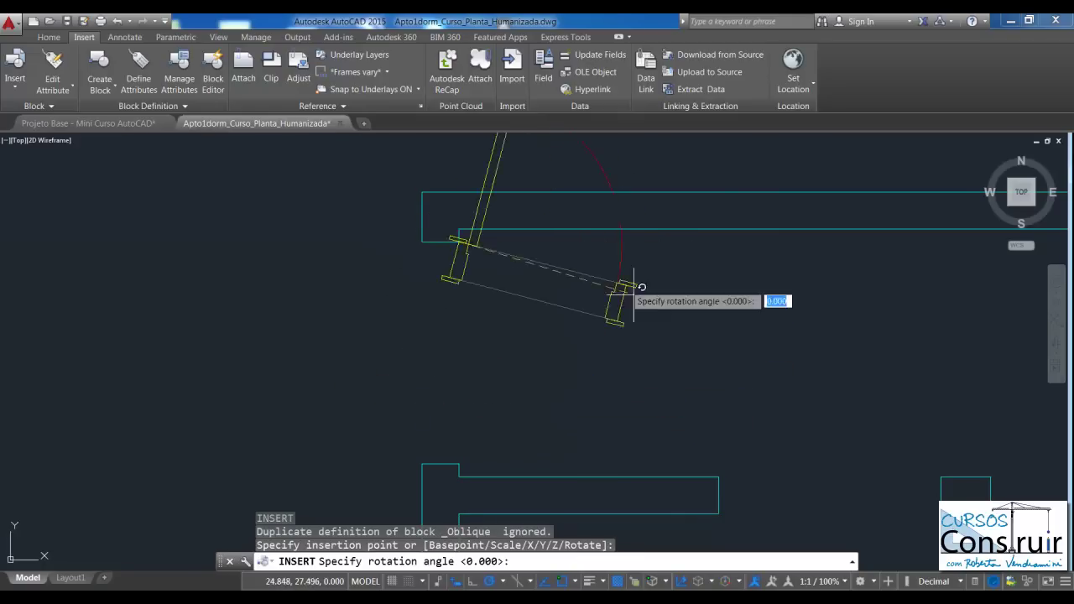
With Ortho on, rotate the door to fit the wall and zoom out.
{"action": "scroll", "coordinate": [518, 372], "scroll_direction": "down", "scroll_amount": 2}
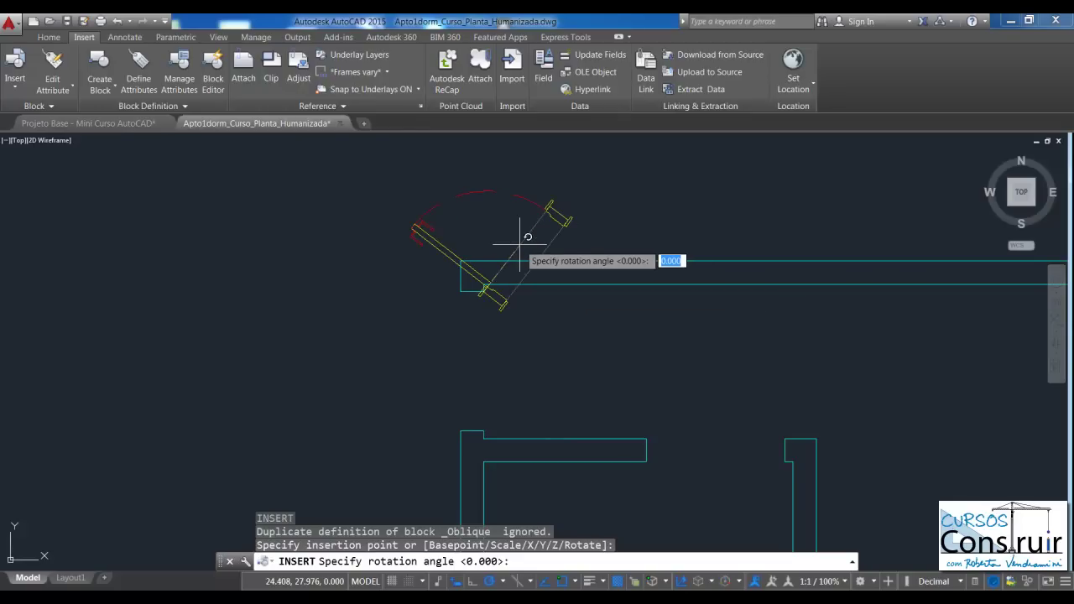
{"action": "key", "text": "F8"}
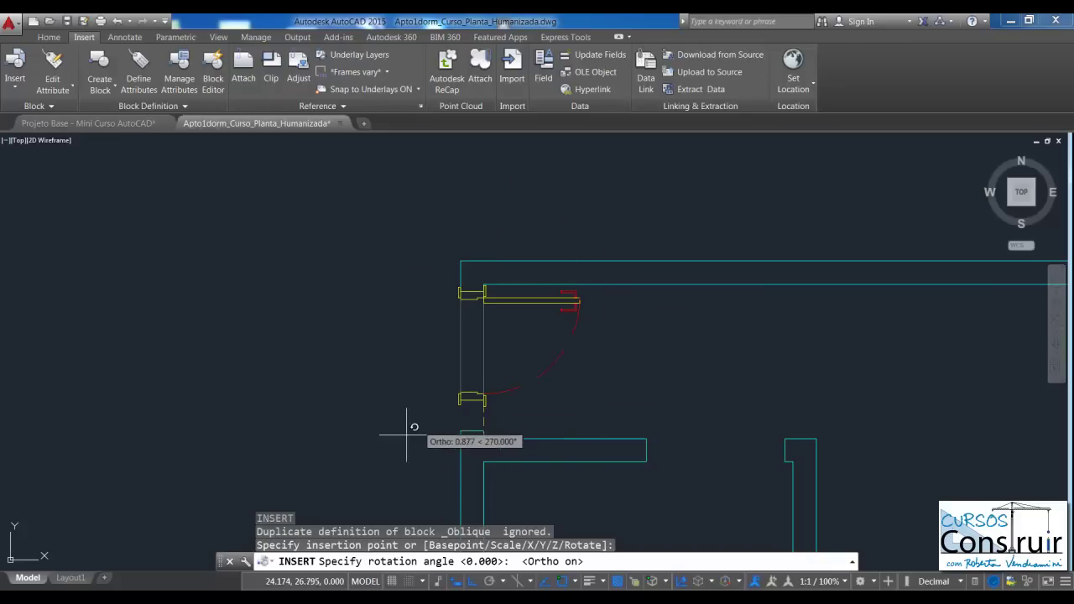
{"action": "left_click", "coordinate": [383, 467]}
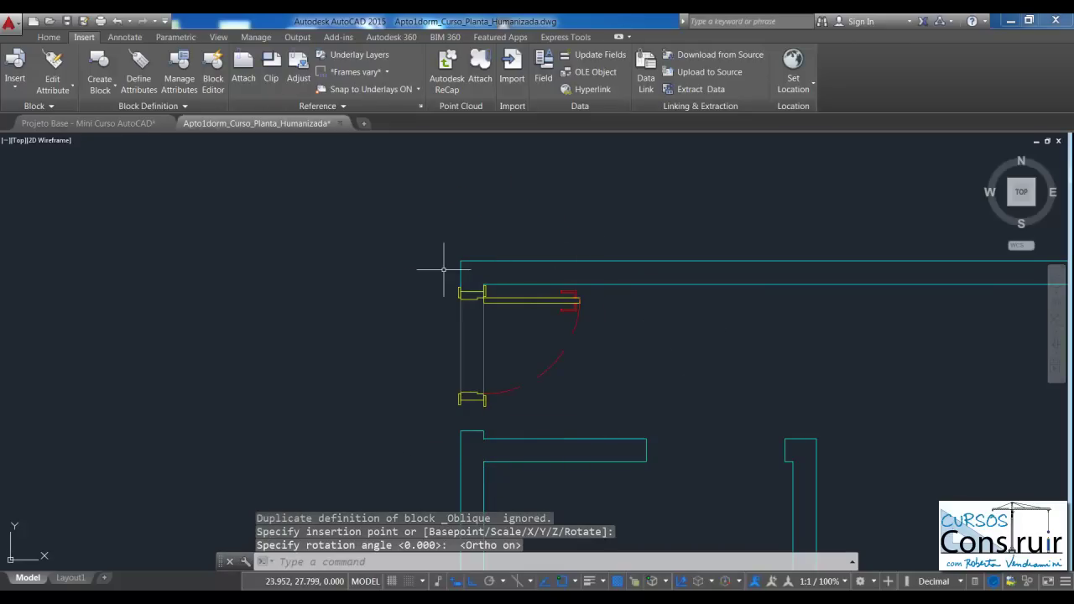
{"action": "scroll", "coordinate": [470, 281], "scroll_direction": "down", "scroll_amount": 4}
{"action": "scroll", "coordinate": [467, 294], "scroll_direction": "up", "scroll_amount": 4}
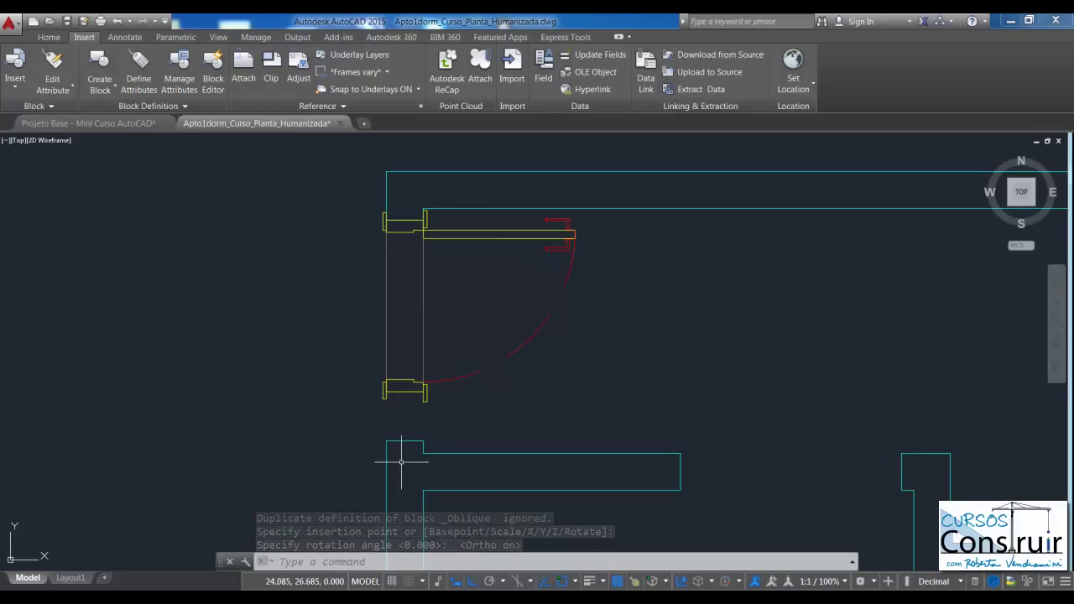
{"action": "scroll", "coordinate": [391, 339], "scroll_direction": "down", "scroll_amount": 4}
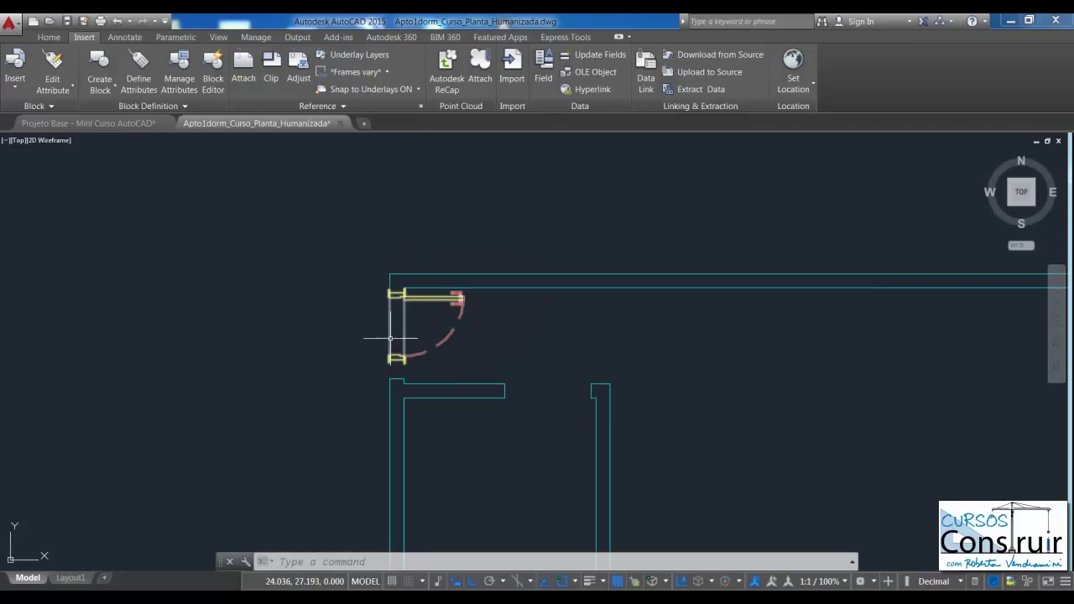
{"action": "type", "text": "co"}
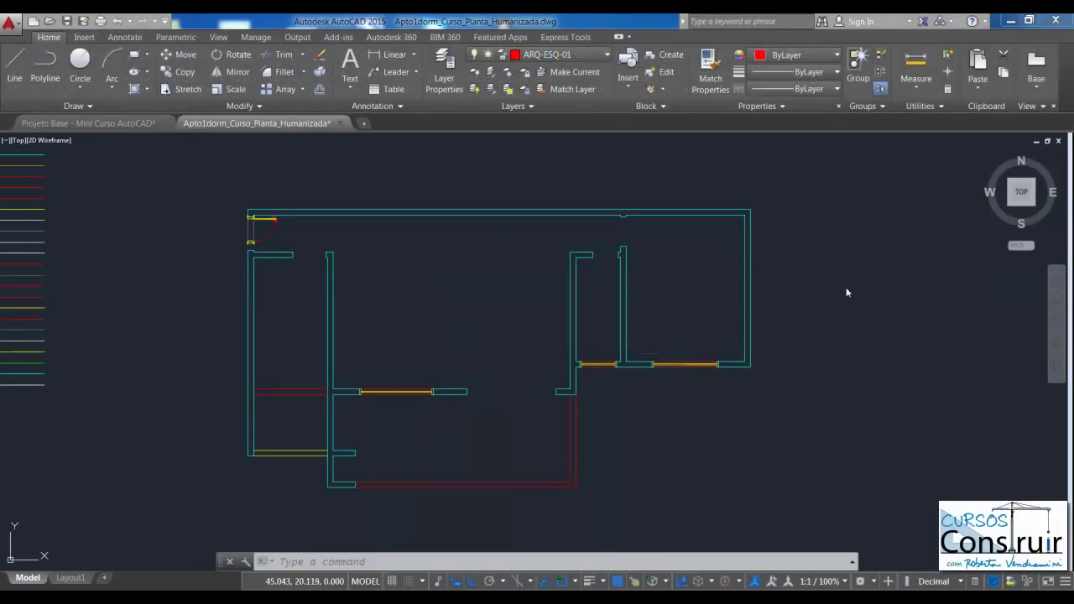
Insert Porta_abrir_dinâmica again with rotation fixed at 0 instead of on-screen.
{"action": "scroll", "coordinate": [796, 293], "scroll_direction": "down", "scroll_amount": 4}
{"action": "scroll", "coordinate": [836, 283], "scroll_direction": "up", "scroll_amount": 4}
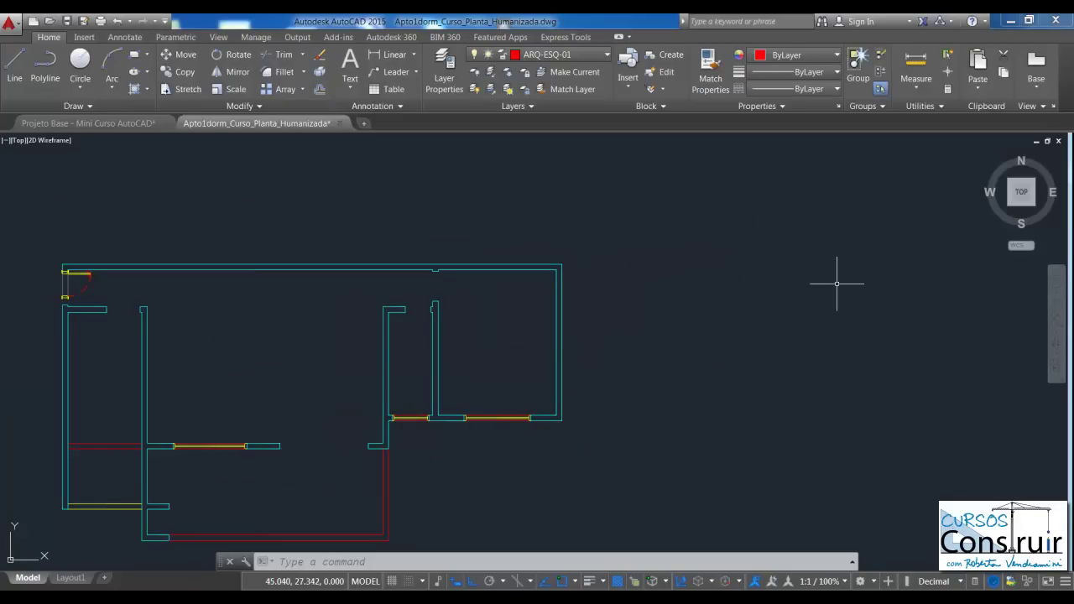
{"action": "scroll", "coordinate": [237, 322], "scroll_direction": "up", "scroll_amount": 2}
{"action": "left_click", "coordinate": [194, 350]}
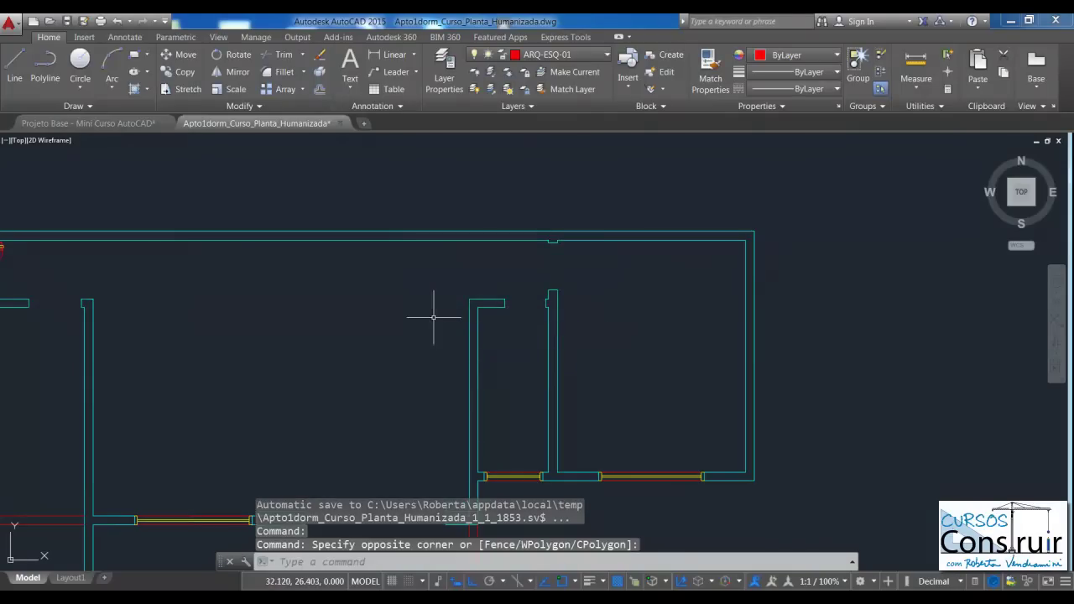
{"action": "scroll", "coordinate": [311, 301], "scroll_direction": "down", "scroll_amount": 2}
{"action": "scroll", "coordinate": [819, 265], "scroll_direction": "up", "scroll_amount": 4}
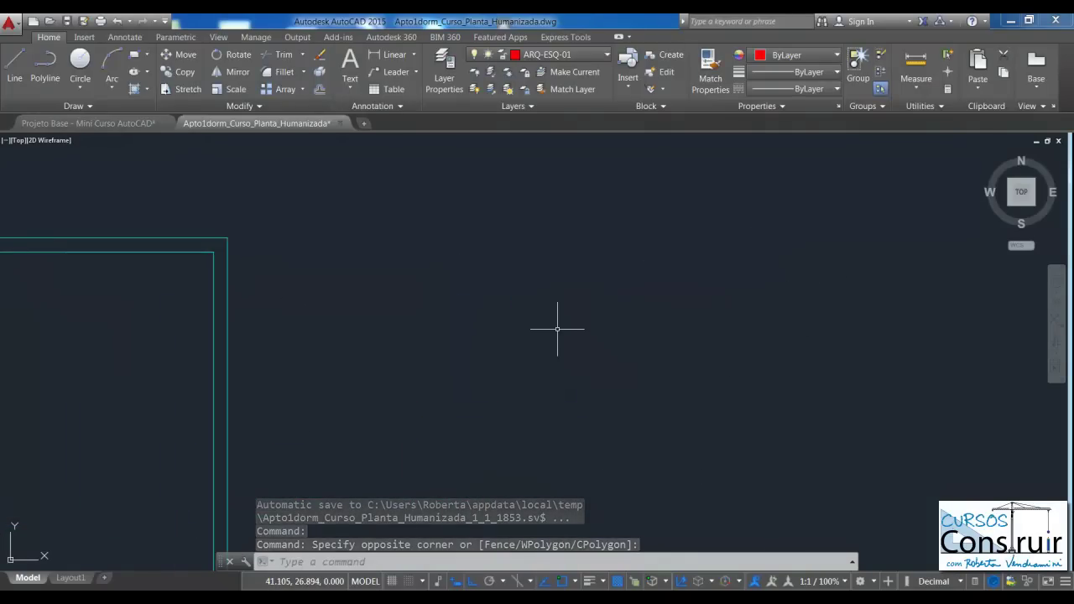
{"action": "type", "text": "I"}
{"action": "key", "text": "Return"}
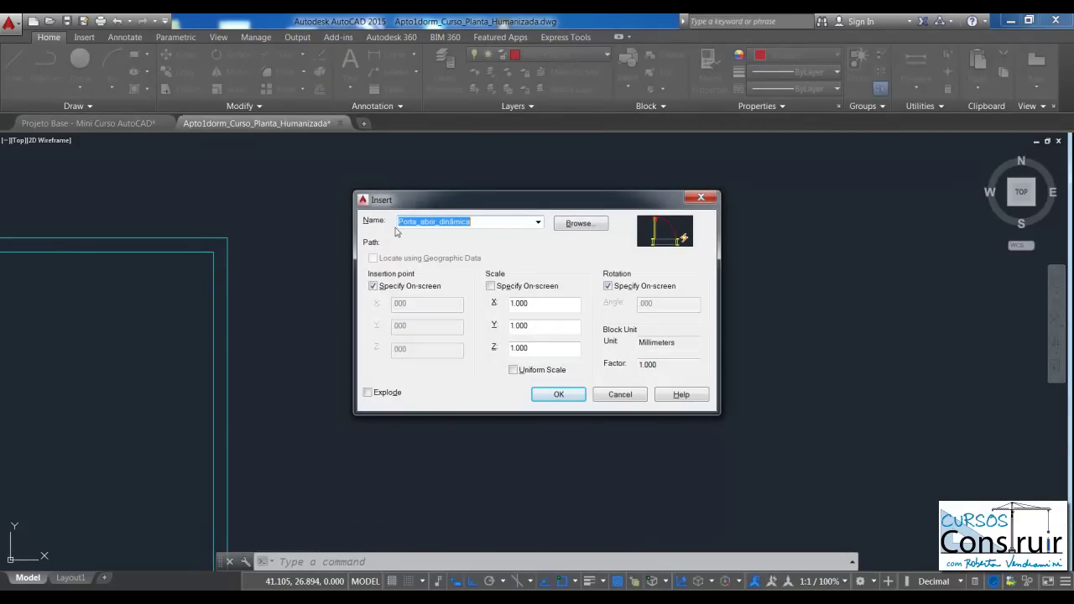
{"action": "left_click", "coordinate": [537, 224]}
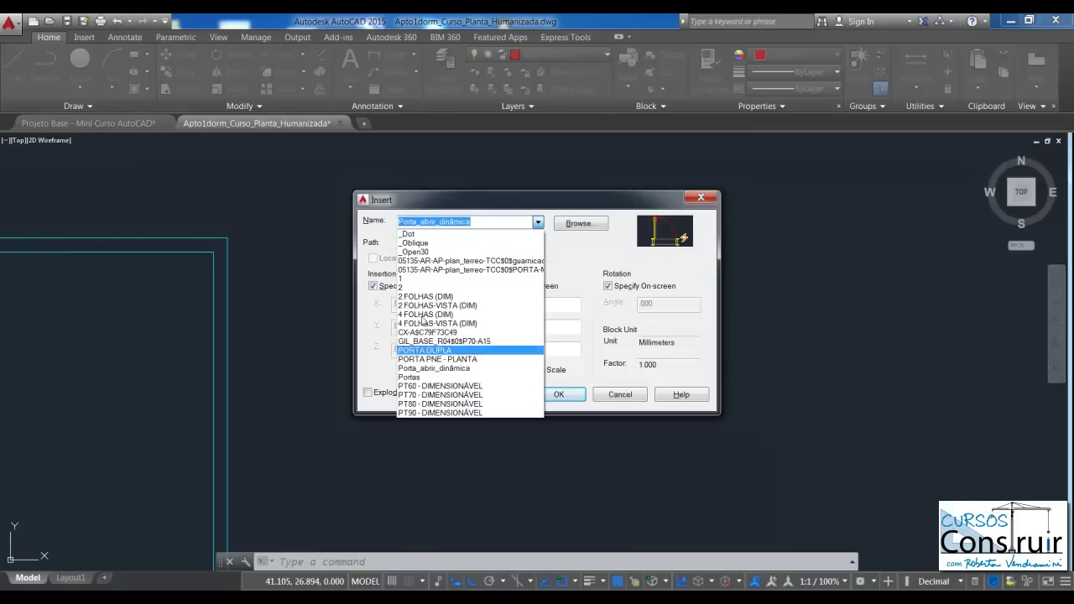
{"action": "left_click", "coordinate": [576, 248]}
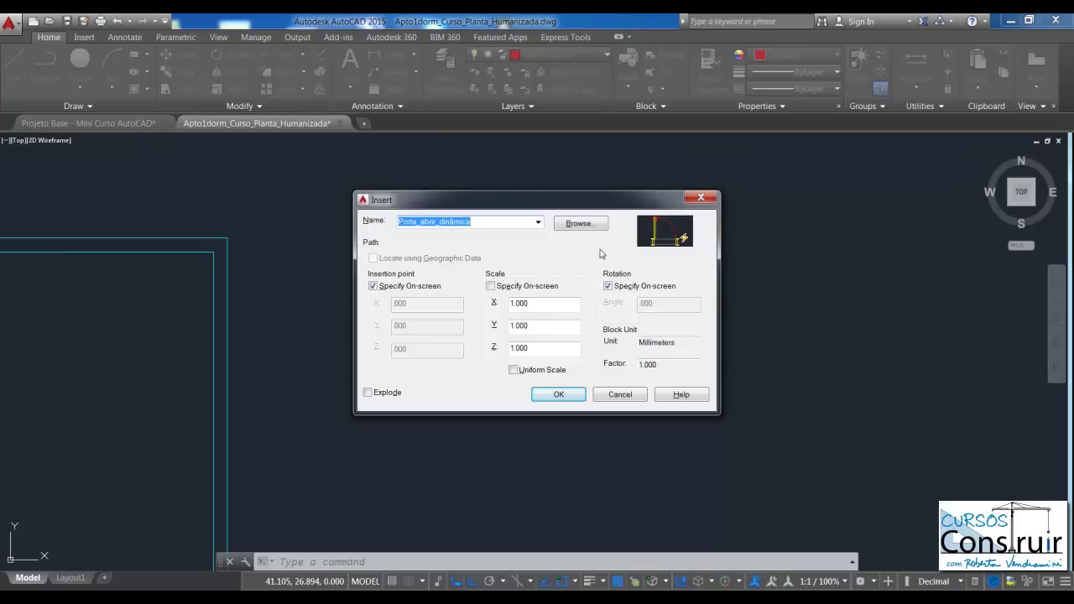
{"action": "left_click", "coordinate": [608, 286]}
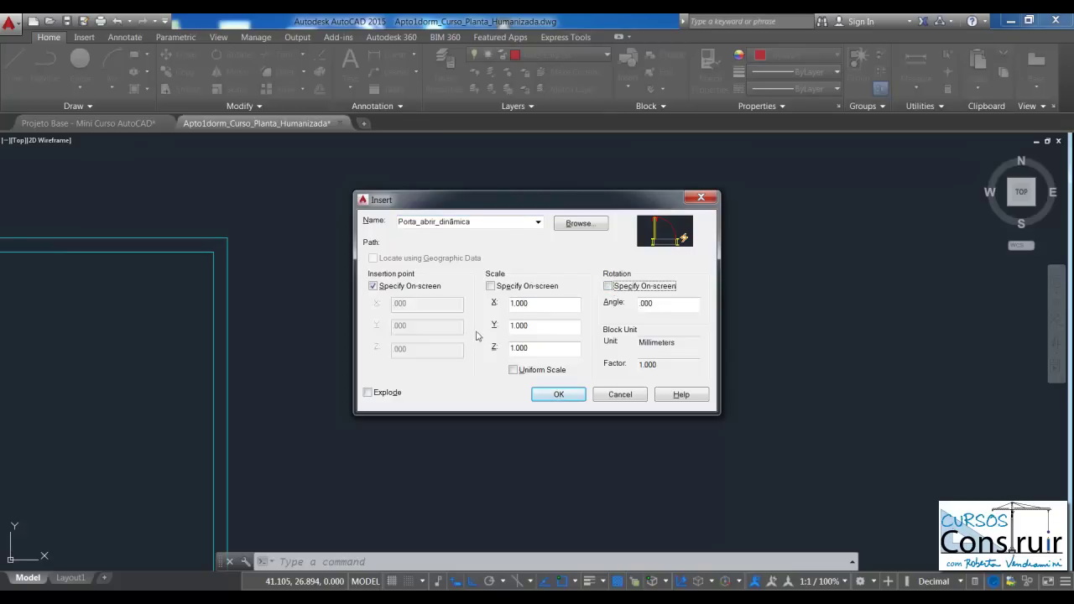
{"action": "left_click", "coordinate": [558, 395]}
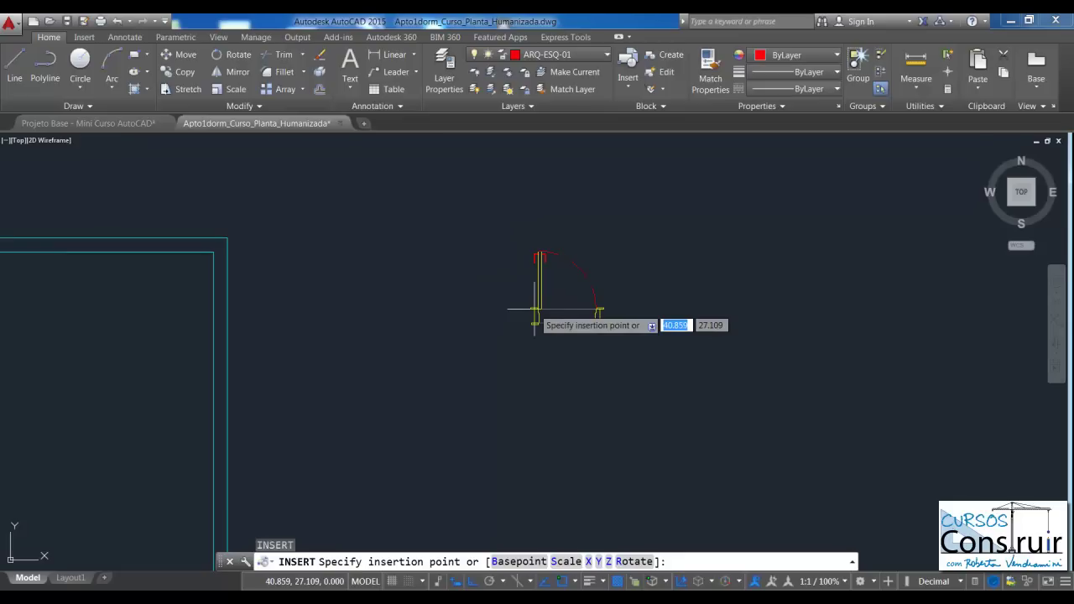
Drop the Porta_abrir_dinâmica block unrotated in empty space and inspect its grips.
{"action": "left_click", "coordinate": [534, 309]}
{"action": "scroll", "coordinate": [585, 249], "scroll_direction": "up", "scroll_amount": 2}
{"action": "scroll", "coordinate": [588, 249], "scroll_direction": "up", "scroll_amount": 2}
{"action": "scroll", "coordinate": [559, 229], "scroll_direction": "down", "scroll_amount": 1}
{"action": "scroll", "coordinate": [561, 231], "scroll_direction": "up", "scroll_amount": 2}
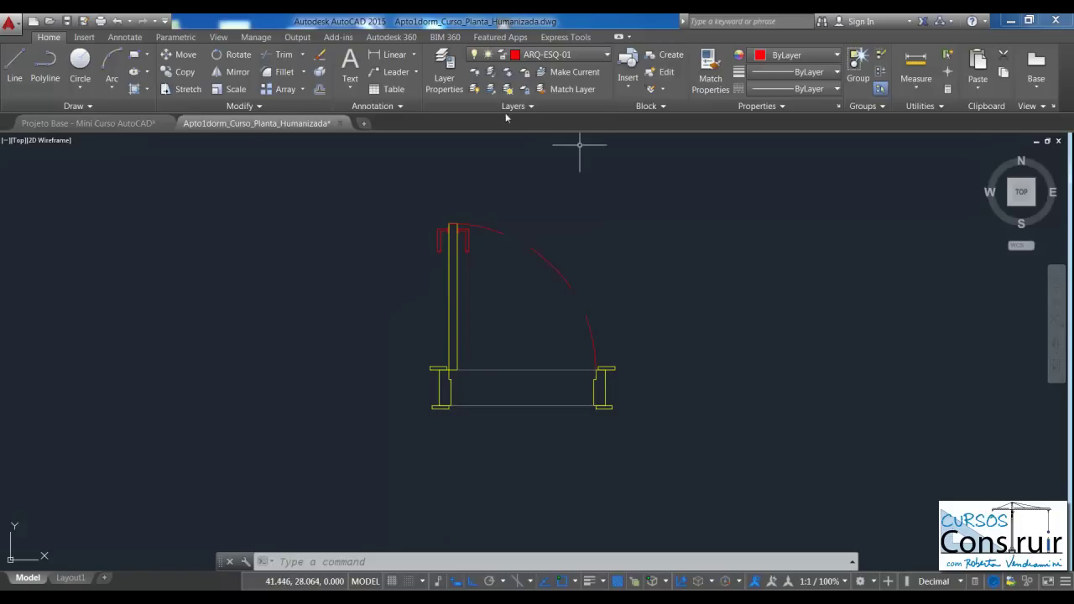
{"action": "left_click", "coordinate": [495, 230]}
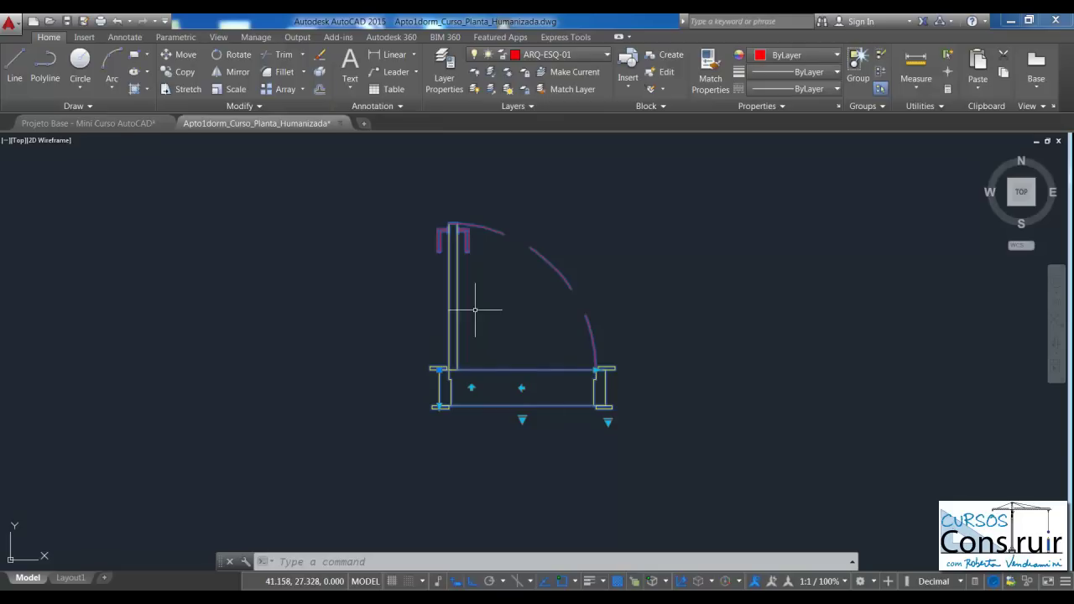
{"action": "key", "text": "Escape"}
{"action": "key", "text": "Escape"}
{"action": "scroll", "coordinate": [436, 386], "scroll_direction": "up", "scroll_amount": 2}
{"action": "scroll", "coordinate": [432, 384], "scroll_direction": "up", "scroll_amount": 2}
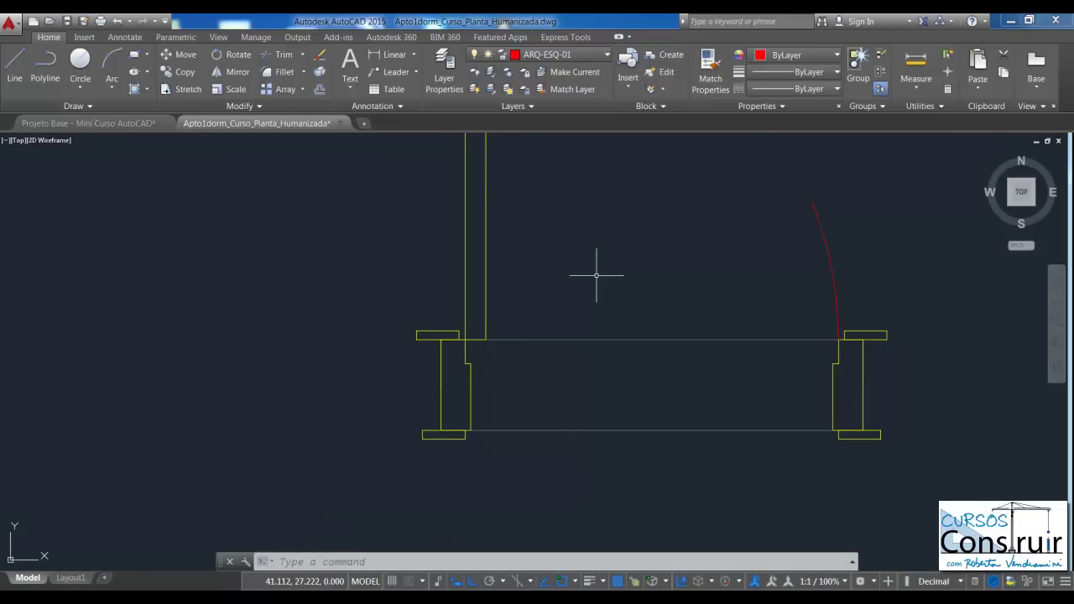
Measure the wall depth from the corner, reading 0.150.
{"action": "type", "text": "c"}
{"action": "key", "text": "Return"}
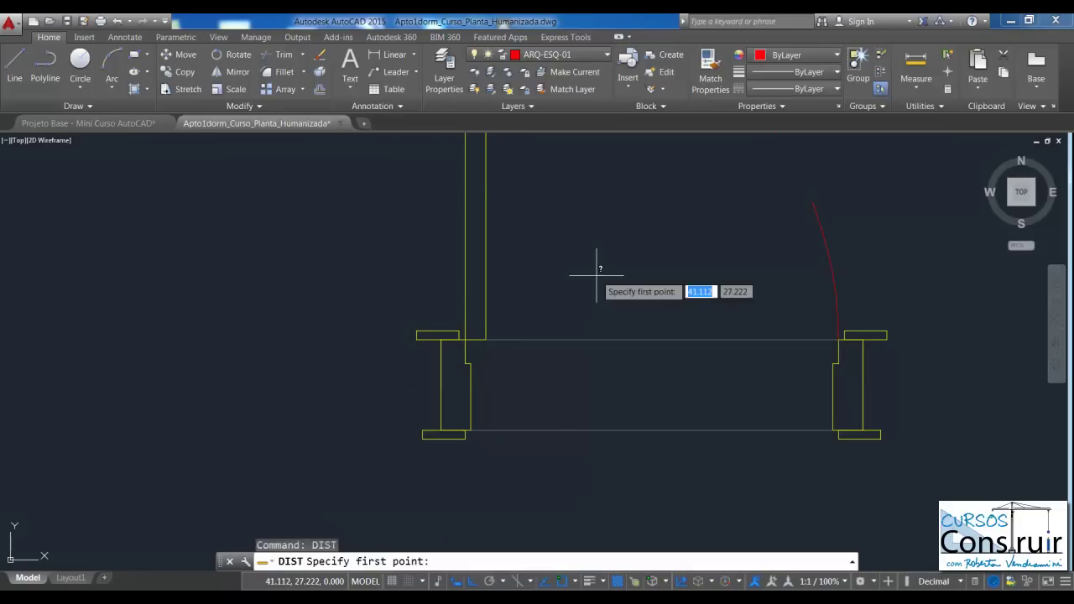
{"action": "left_click", "coordinate": [439, 339]}
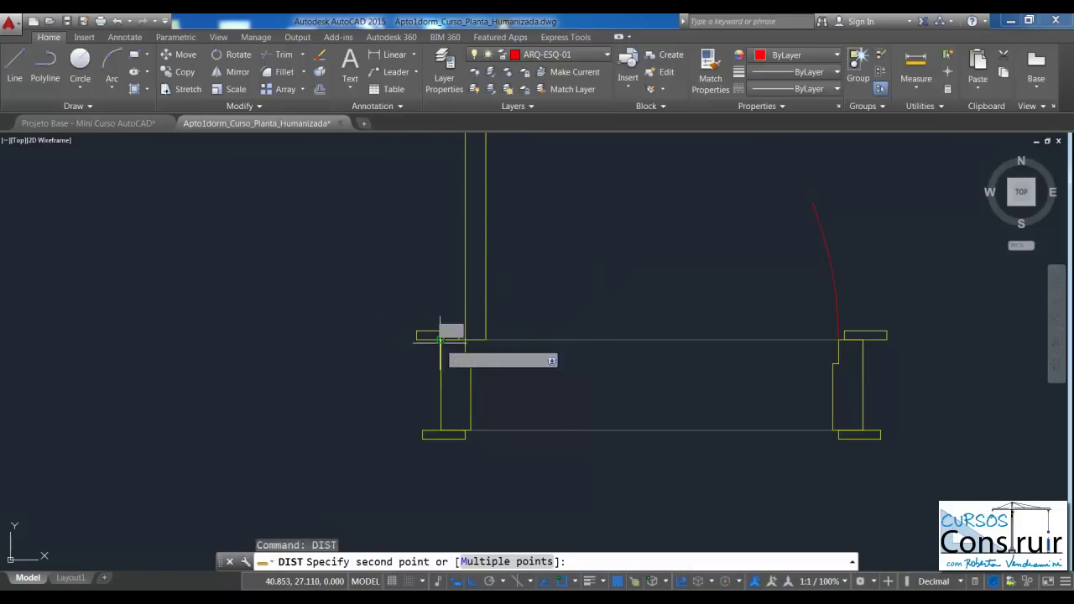
{"action": "left_click", "coordinate": [441, 430]}
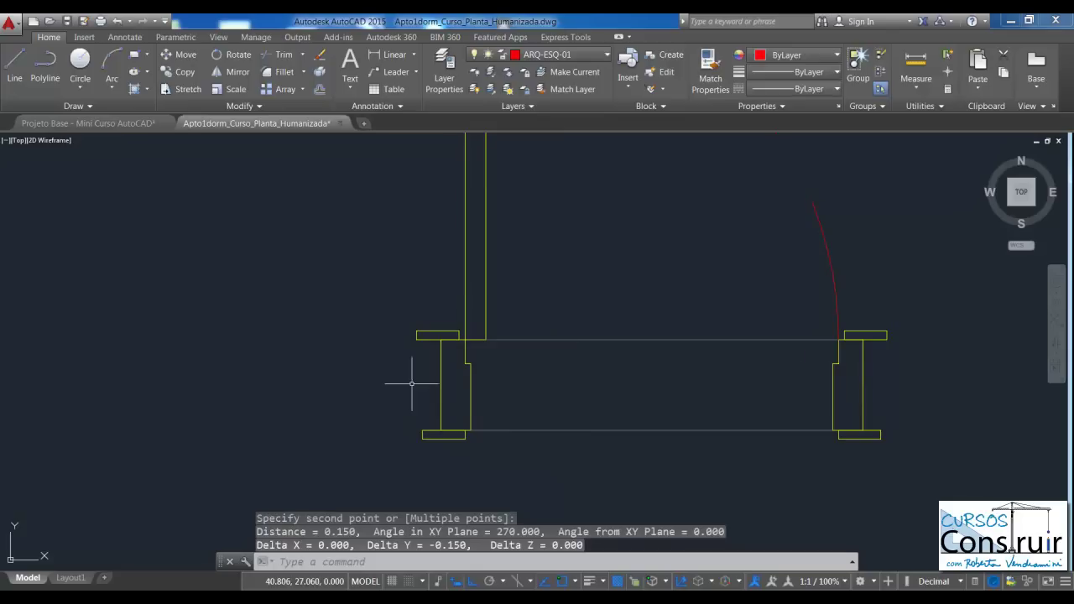
{"action": "scroll", "coordinate": [575, 428], "scroll_direction": "down", "scroll_amount": 2}
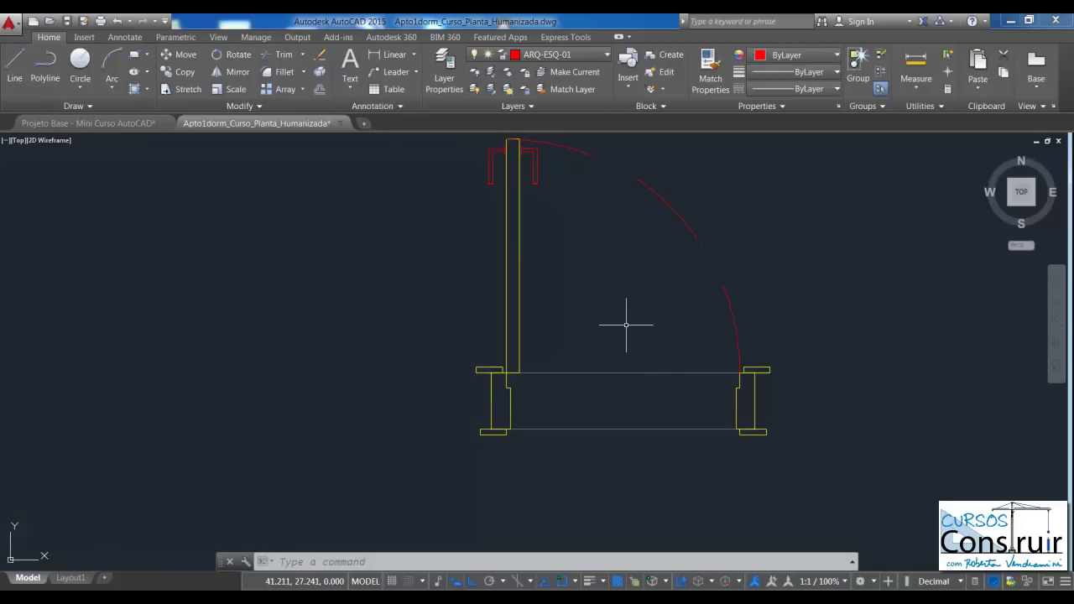
Stretch the door block's lower jamb grip to 0.25.
{"action": "left_click", "coordinate": [544, 369]}
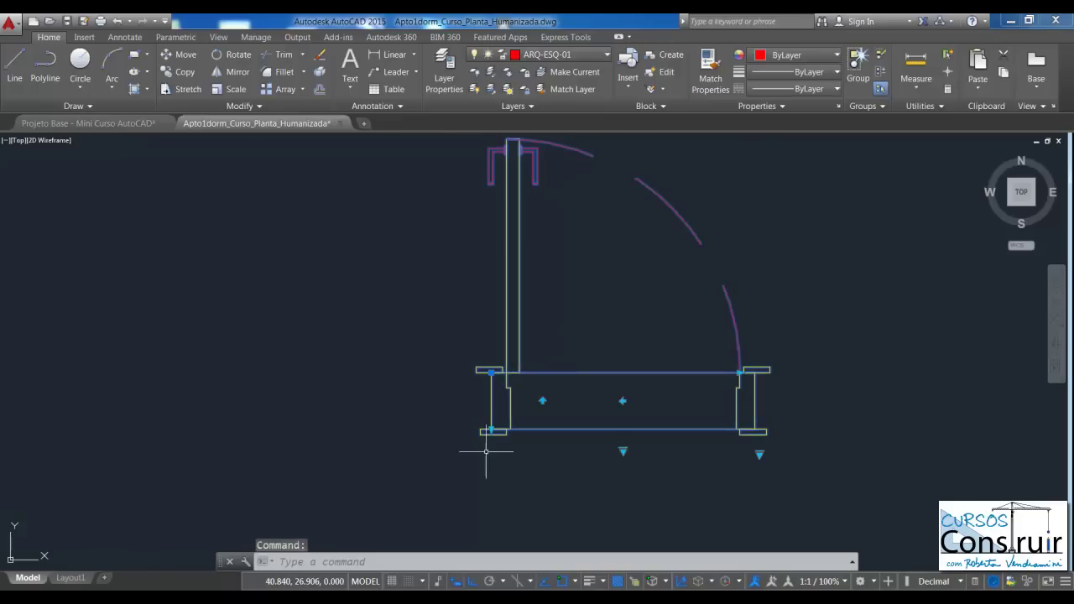
{"action": "scroll", "coordinate": [503, 431], "scroll_direction": "up", "scroll_amount": 5}
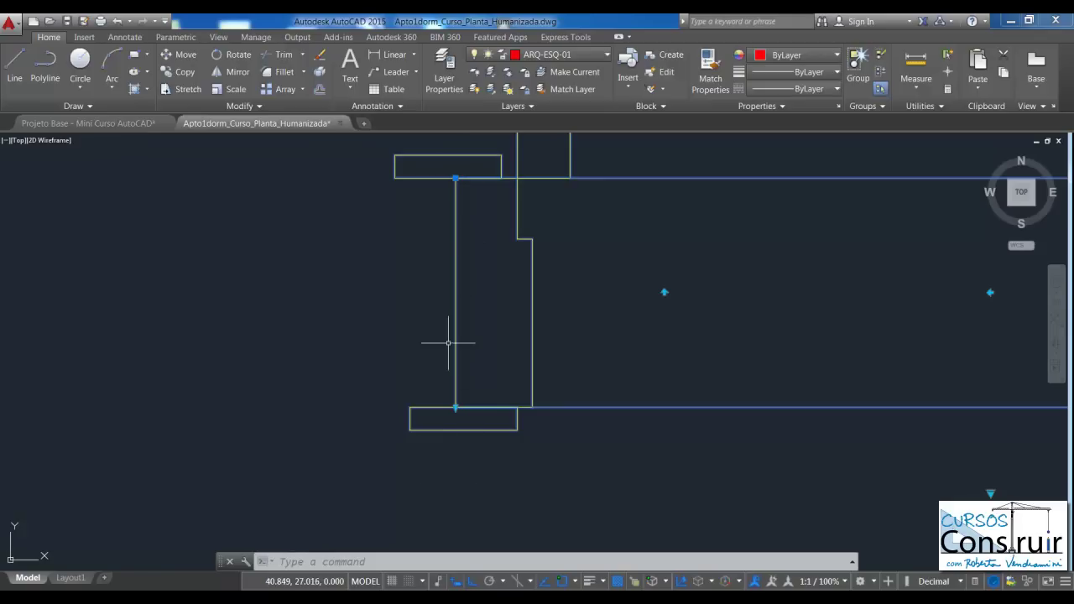
{"action": "scroll", "coordinate": [462, 374], "scroll_direction": "down", "scroll_amount": 2}
{"action": "scroll", "coordinate": [461, 376], "scroll_direction": "up", "scroll_amount": 2}
{"action": "scroll", "coordinate": [467, 379], "scroll_direction": "down", "scroll_amount": 2}
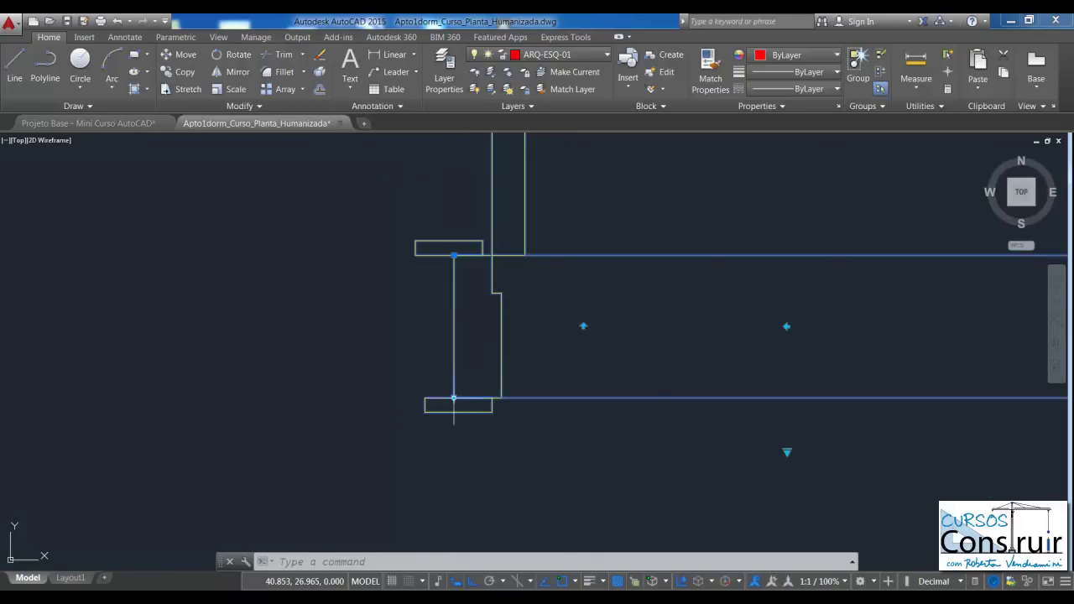
{"action": "left_click", "coordinate": [453, 397]}
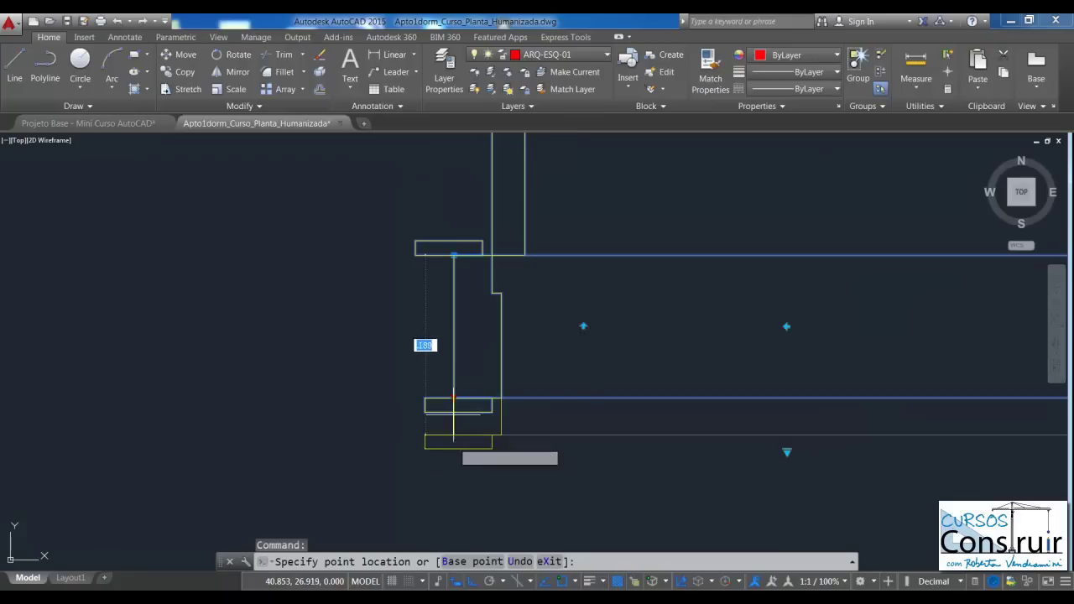
{"action": "scroll", "coordinate": [455, 381], "scroll_direction": "down", "scroll_amount": 3}
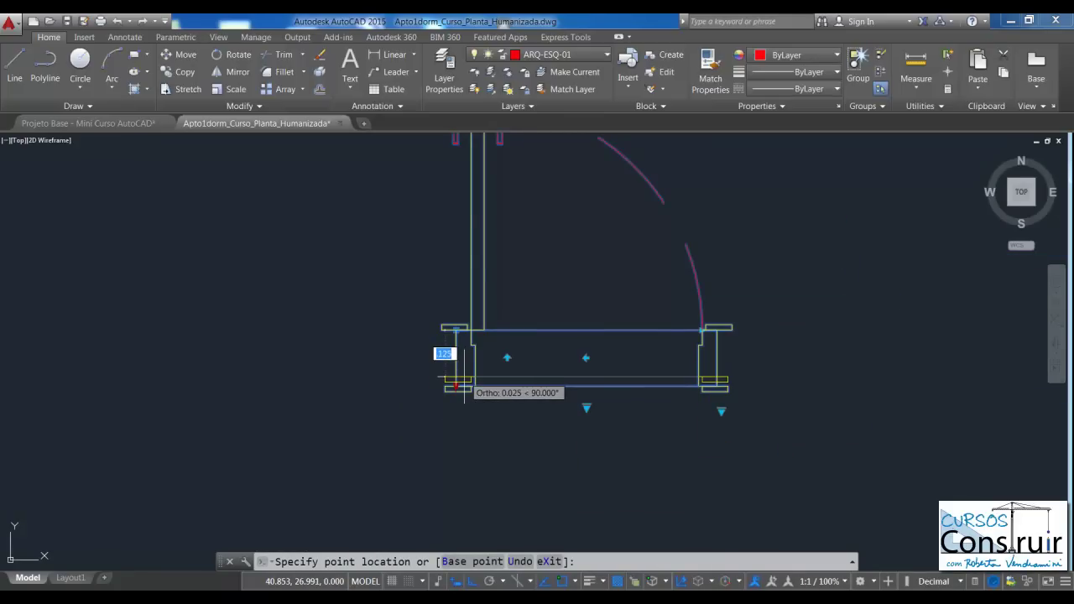
{"action": "key", "text": "BackSpace"}
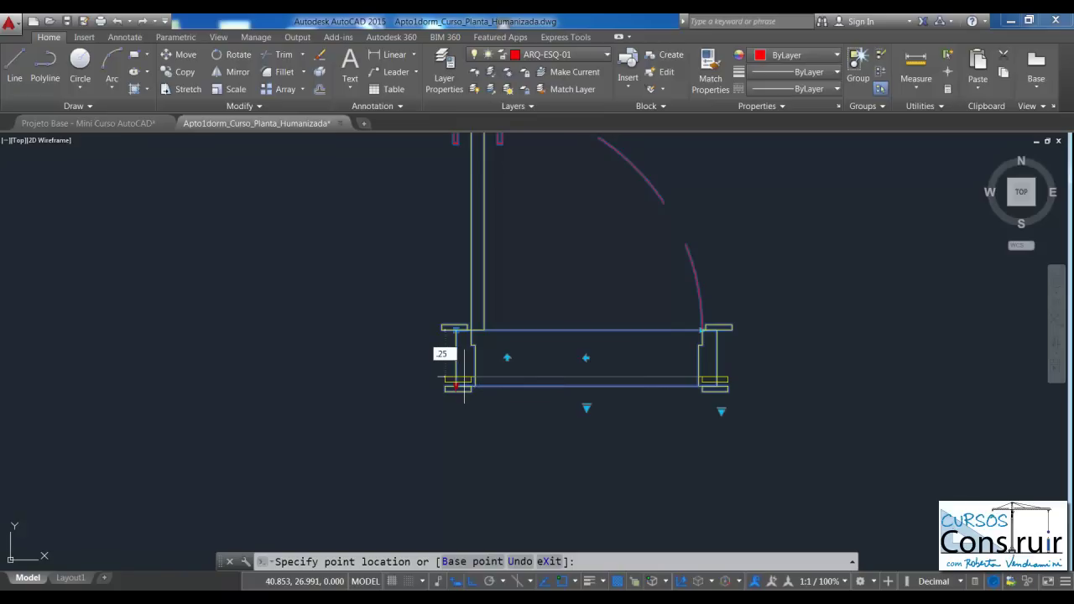
{"action": "key", "text": "Return"}
{"action": "scroll", "coordinate": [464, 377], "scroll_direction": "up", "scroll_amount": 5}
{"action": "scroll", "coordinate": [464, 373], "scroll_direction": "down", "scroll_amount": 5}
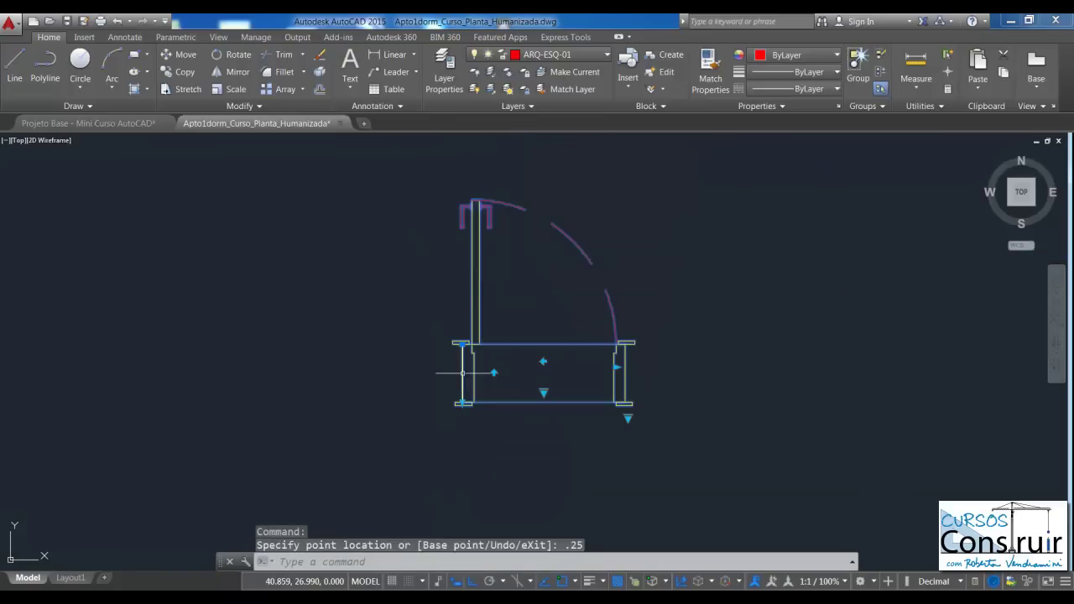
{"action": "scroll", "coordinate": [453, 372], "scroll_direction": "up", "scroll_amount": 2}
{"action": "key", "text": "Escape"}
{"action": "key", "text": "Escape"}
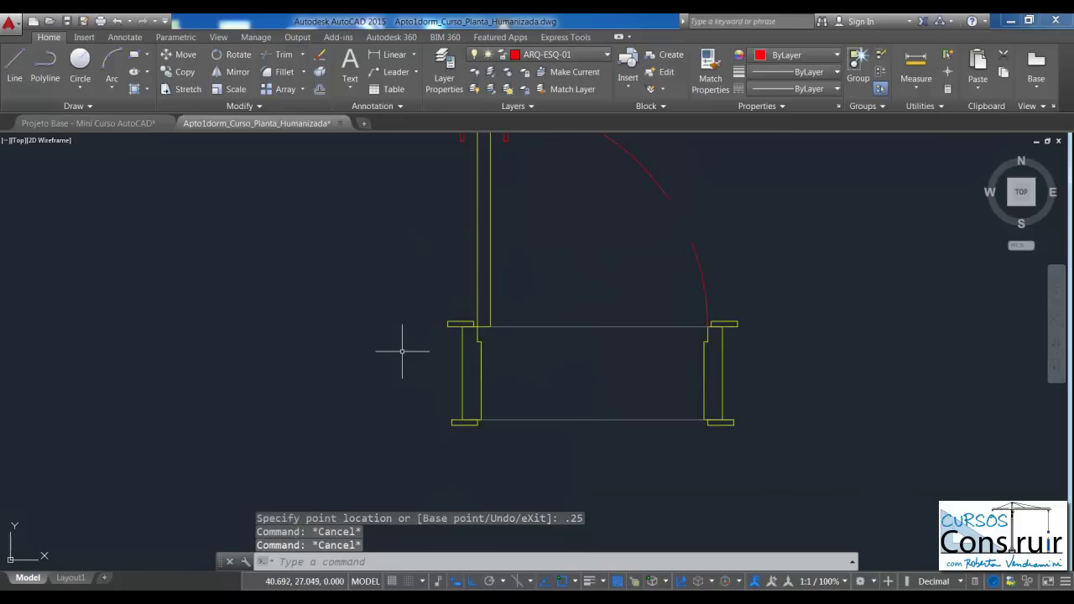
Measure the jamb depth with DIST, reading 0.250.
{"action": "type", "text": "dist"}
{"action": "key", "text": "Return"}
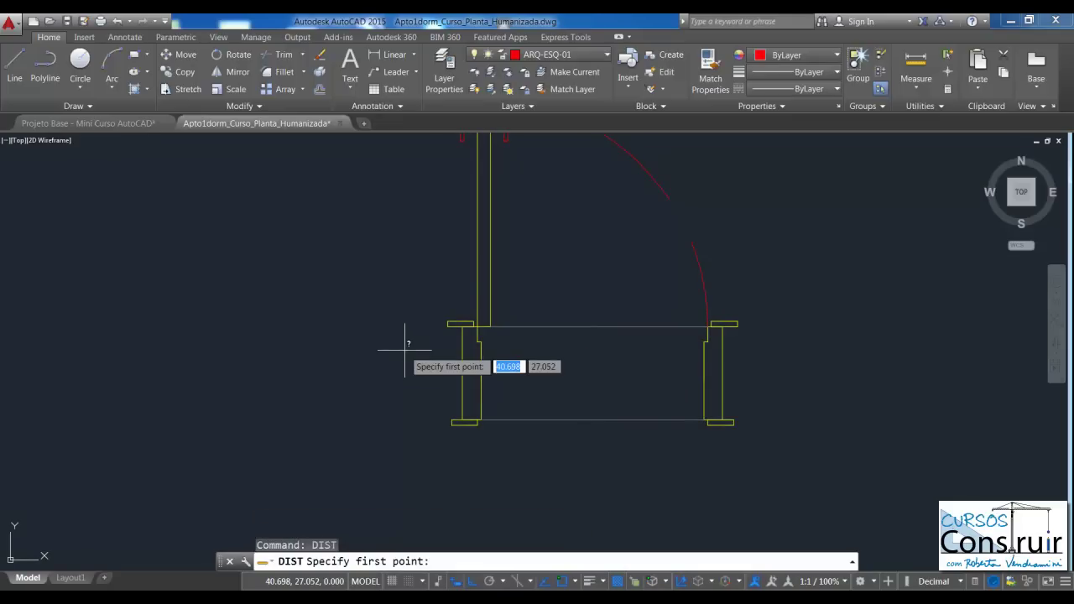
{"action": "left_click", "coordinate": [460, 327]}
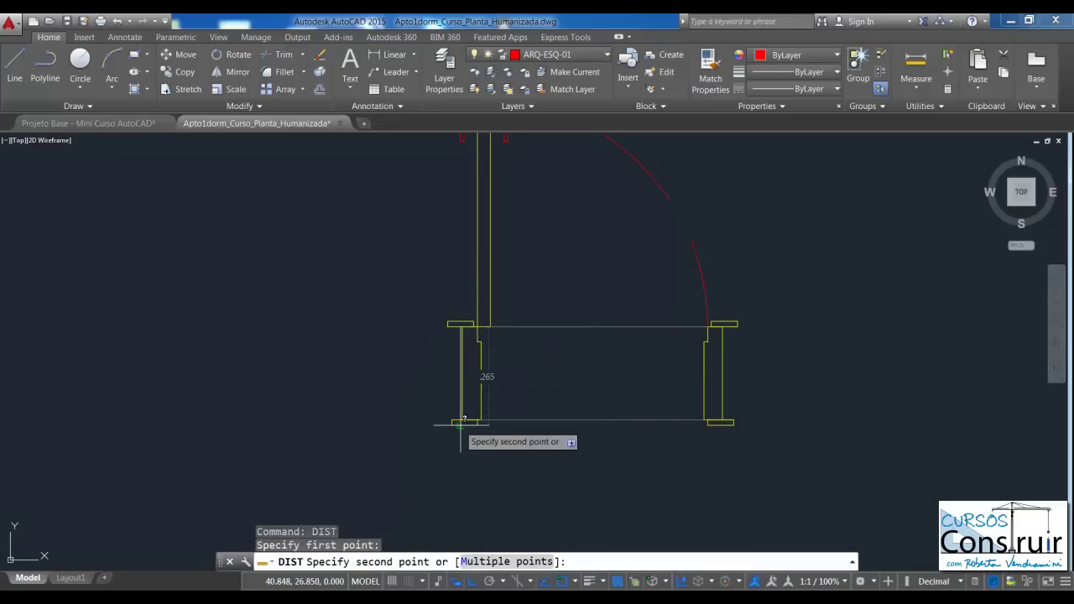
{"action": "left_click", "coordinate": [455, 417]}
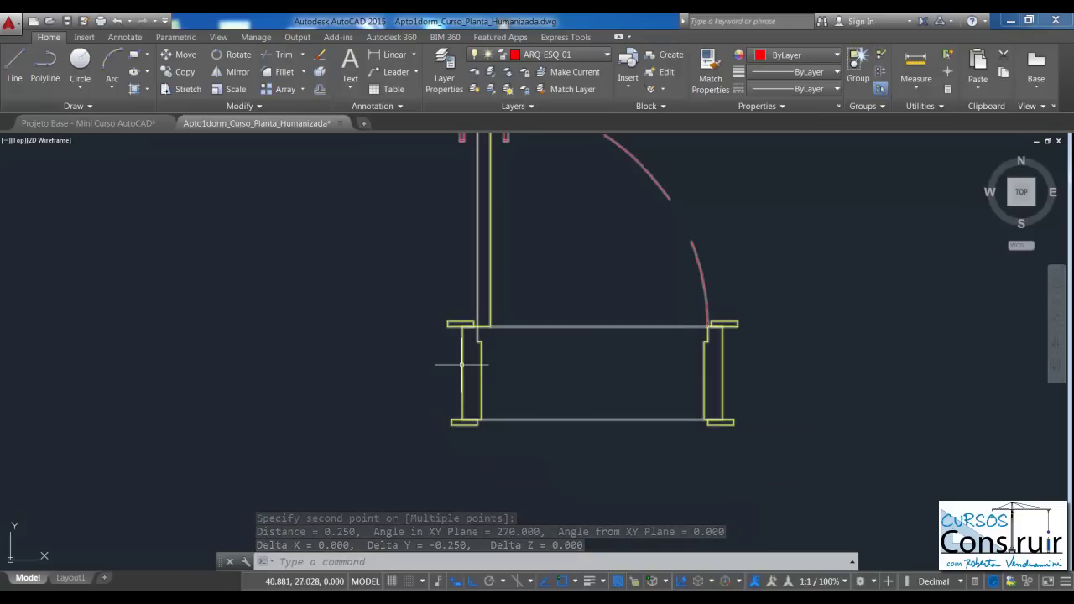
{"action": "scroll", "coordinate": [457, 368], "scroll_direction": "down", "scroll_amount": 2}
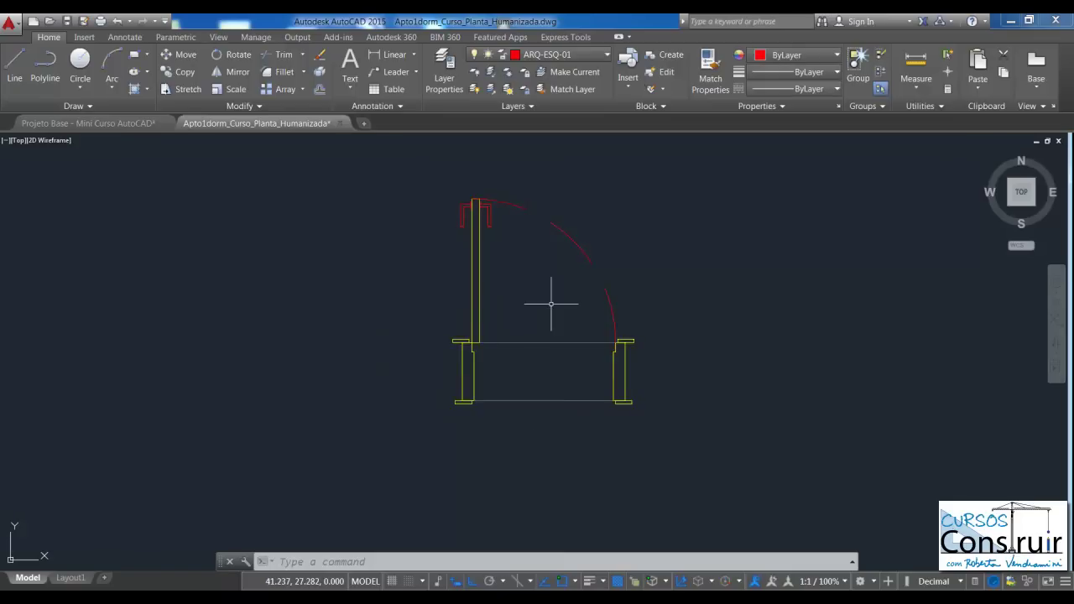
{"action": "scroll", "coordinate": [531, 314], "scroll_direction": "up", "scroll_amount": 2}
Measure the clear opening width between the jambs, reading 0.700.
{"action": "type", "text": "dist"}
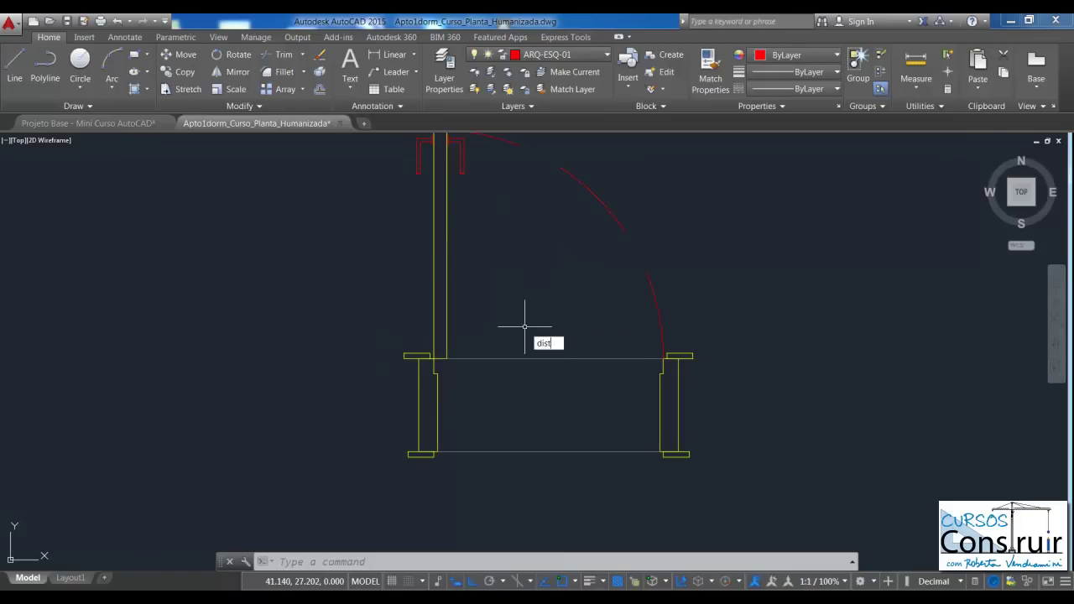
{"action": "key", "text": "Return"}
{"action": "left_click", "coordinate": [424, 362]}
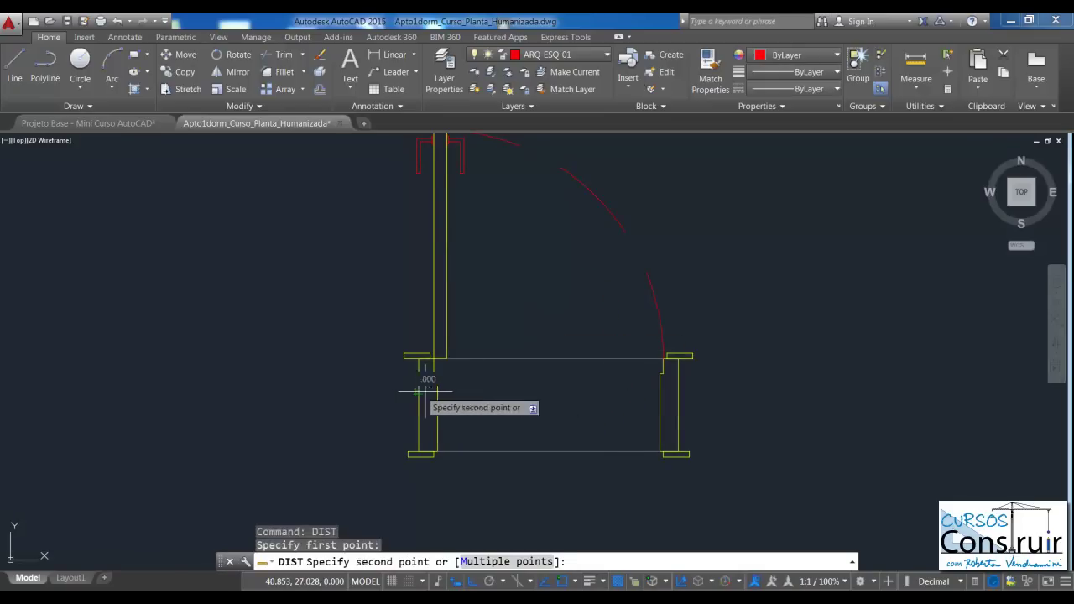
{"action": "left_click", "coordinate": [677, 391]}
{"action": "scroll", "coordinate": [515, 412], "scroll_direction": "down", "scroll_amount": 1}
{"action": "scroll", "coordinate": [479, 324], "scroll_direction": "up", "scroll_amount": 1}
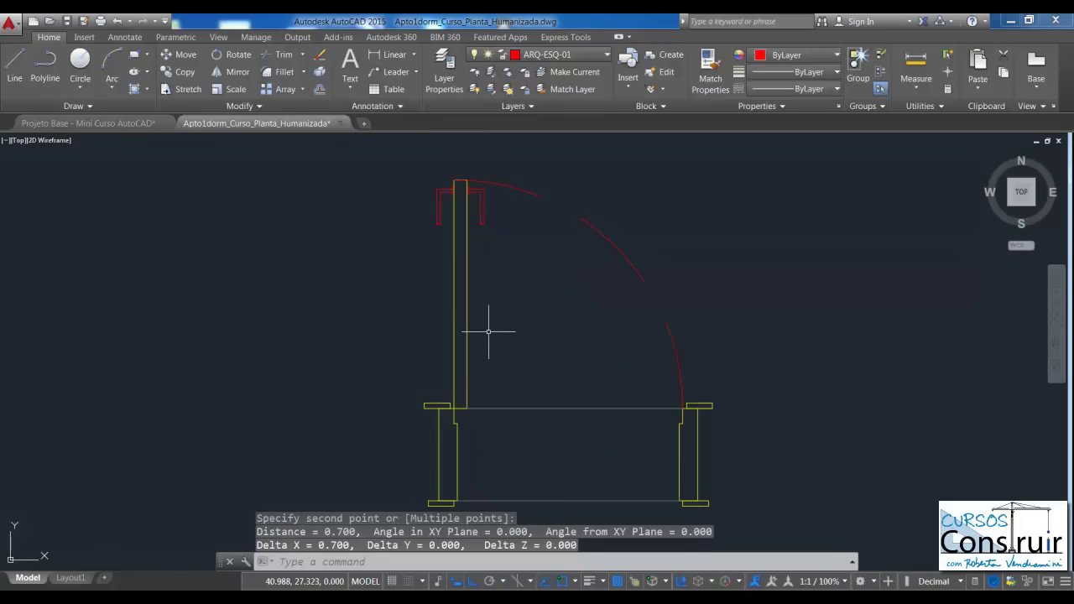
Measure the door leaf length, reading 0.620.
{"action": "type", "text": "di"}
{"action": "key", "text": "Return"}
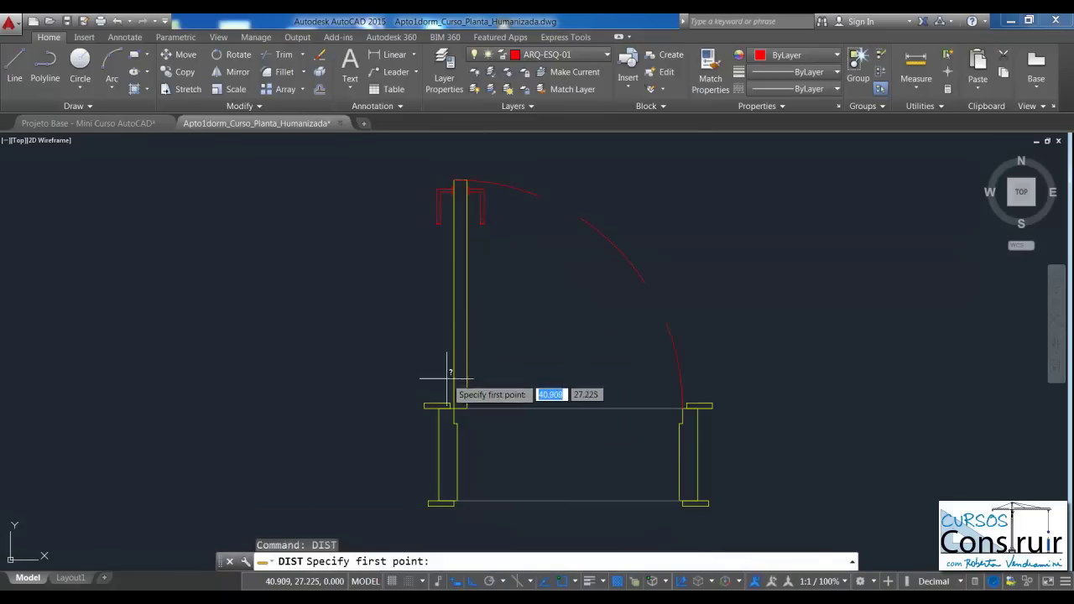
{"action": "scroll", "coordinate": [453, 406], "scroll_direction": "up", "scroll_amount": 2}
{"action": "left_click", "coordinate": [456, 408]}
{"action": "scroll", "coordinate": [462, 409], "scroll_direction": "down", "scroll_amount": 2}
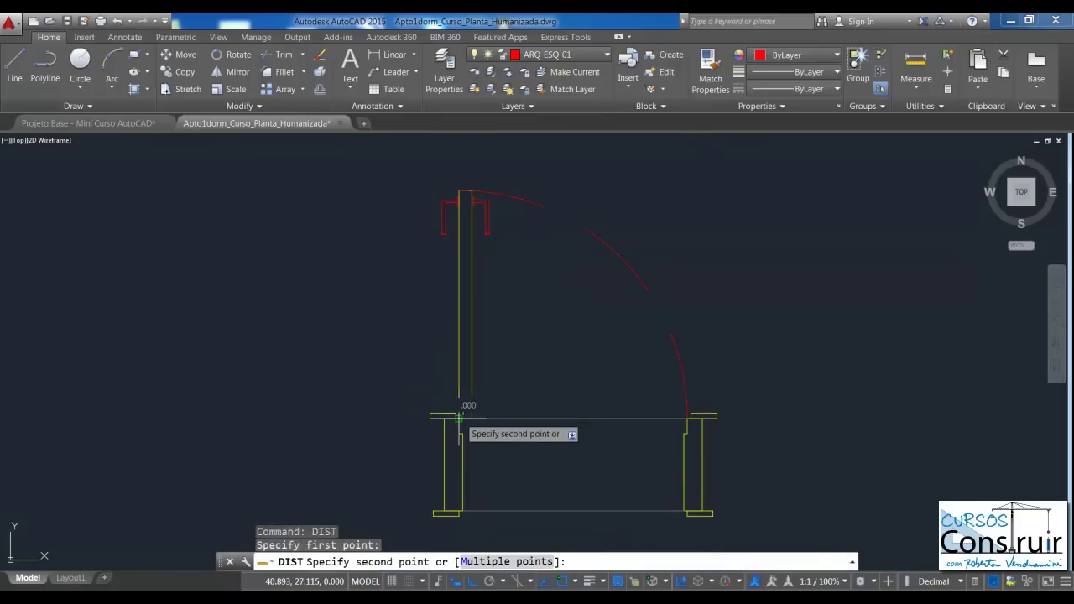
{"action": "left_click", "coordinate": [459, 191]}
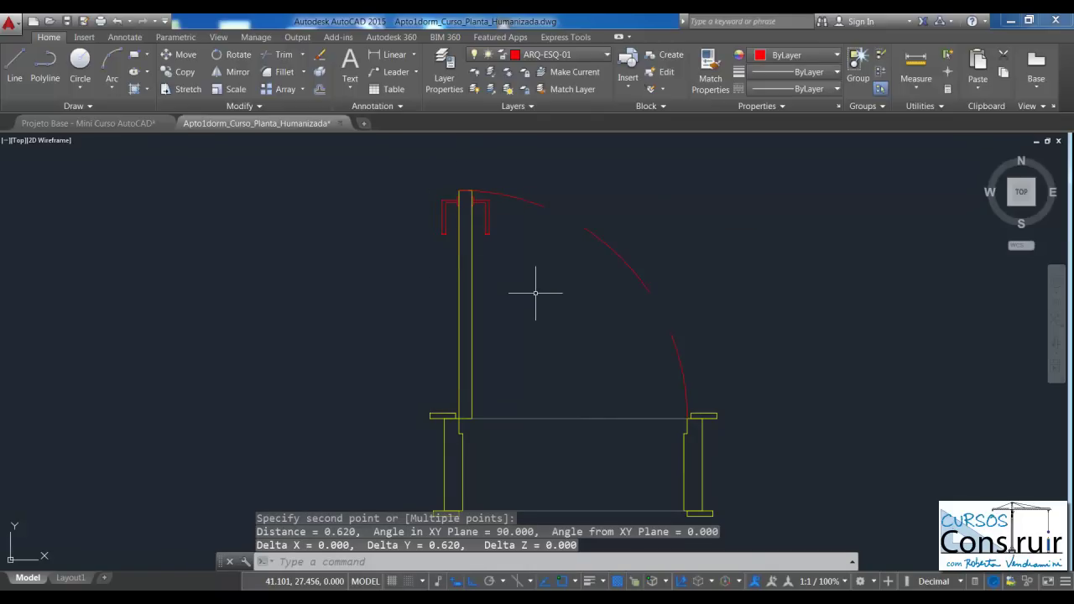
{"action": "scroll", "coordinate": [535, 293], "scroll_direction": "down", "scroll_amount": 2}
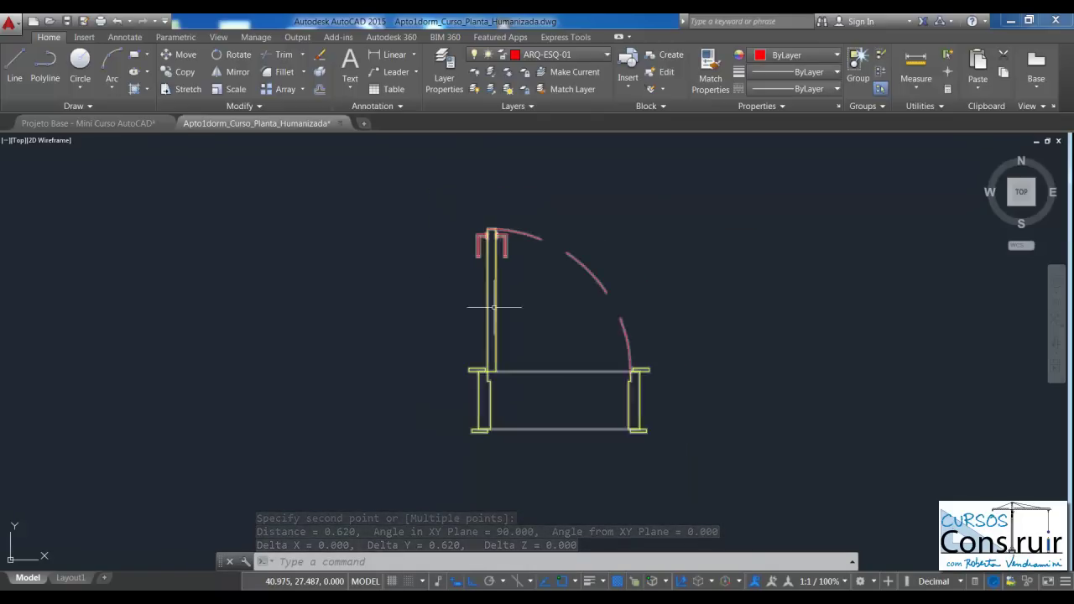
{"action": "left_click", "coordinate": [566, 371]}
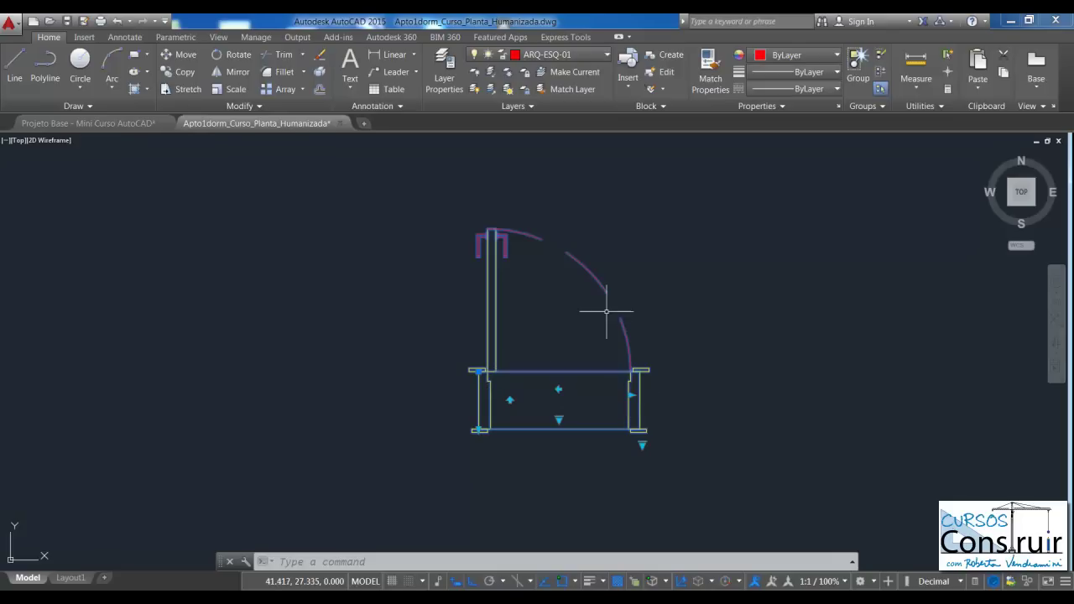
{"action": "left_click", "coordinate": [629, 394]}
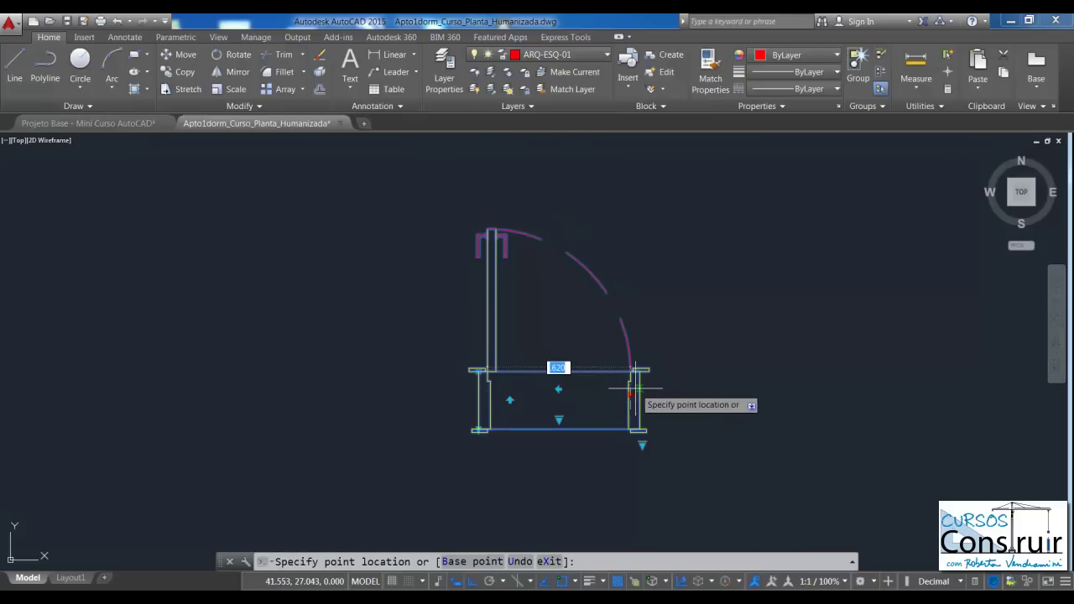
{"action": "key", "text": "Escape"}
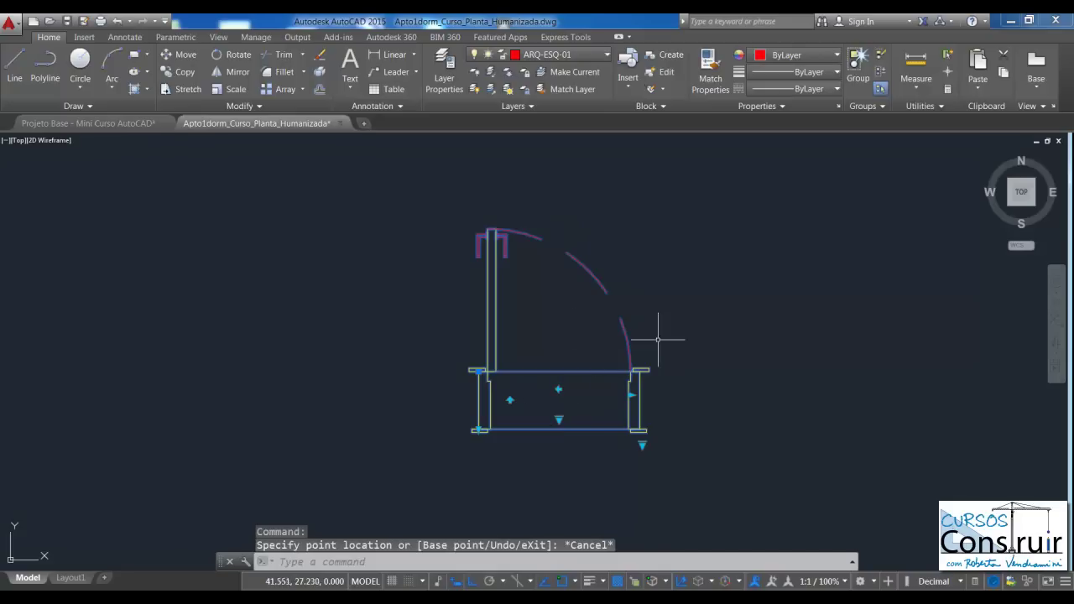
{"action": "key", "text": "Escape"}
{"action": "left_click", "coordinate": [641, 396]}
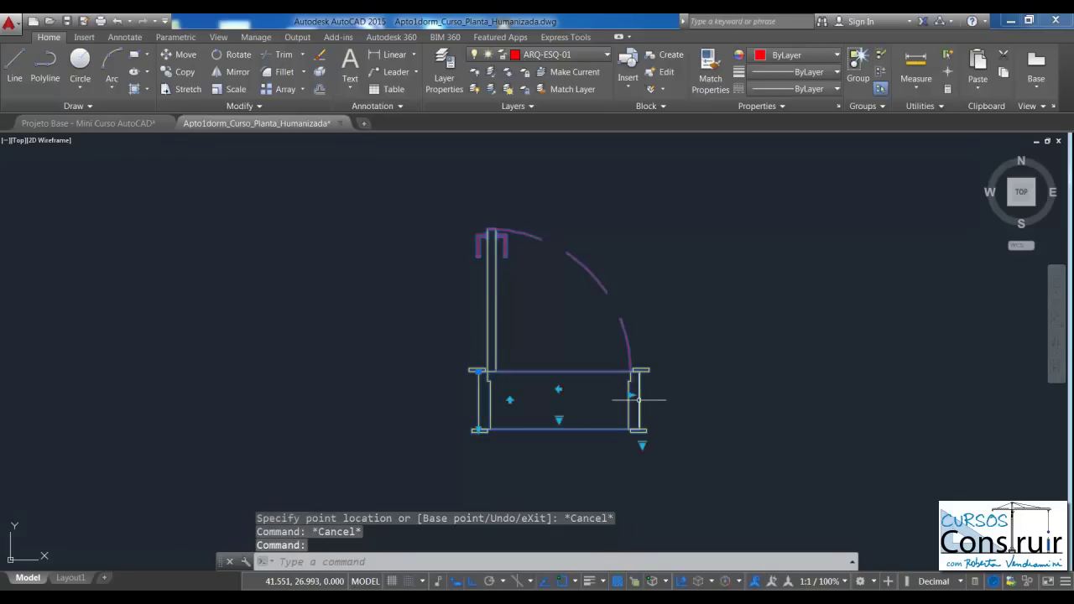
{"action": "left_click", "coordinate": [642, 443]}
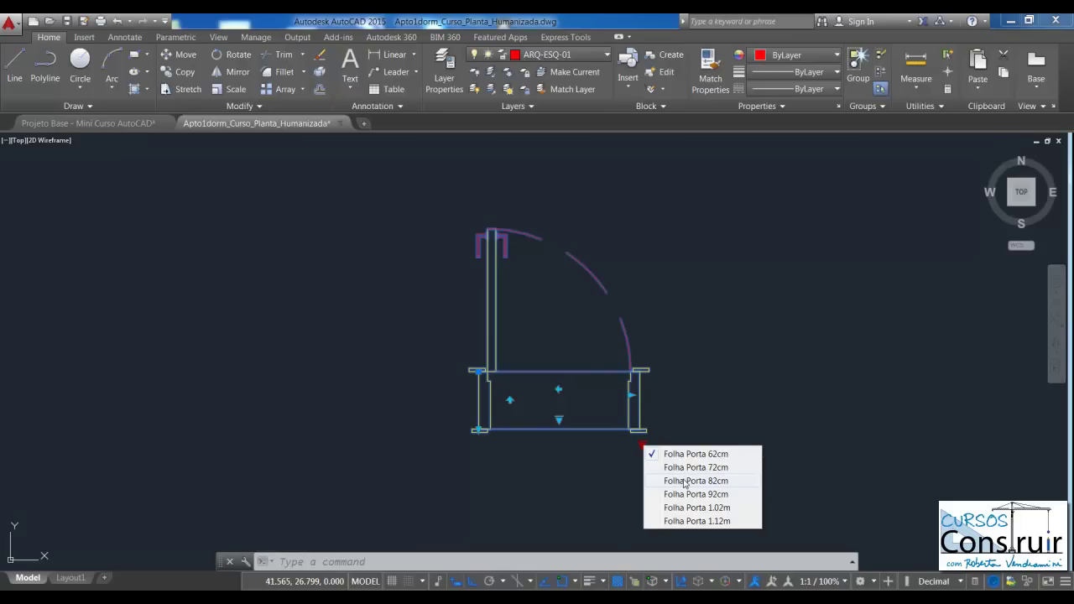
{"action": "left_click", "coordinate": [684, 480]}
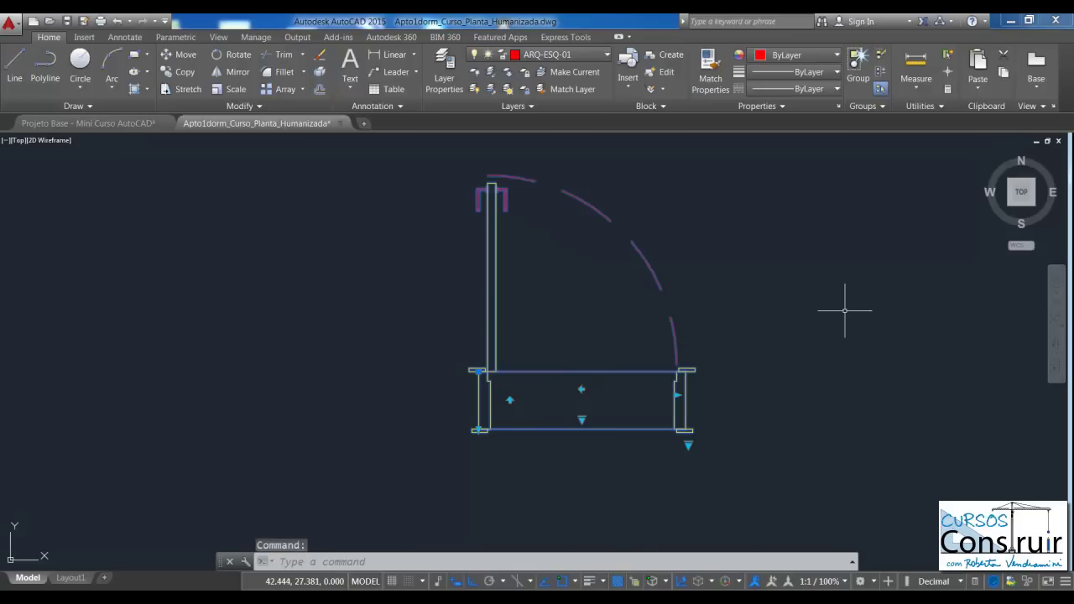
{"action": "key", "text": "Escape"}
{"action": "key", "text": "Escape"}
{"action": "scroll", "coordinate": [688, 280], "scroll_direction": "down", "scroll_amount": 3}
{"action": "scroll", "coordinate": [680, 282], "scroll_direction": "up", "scroll_amount": 2}
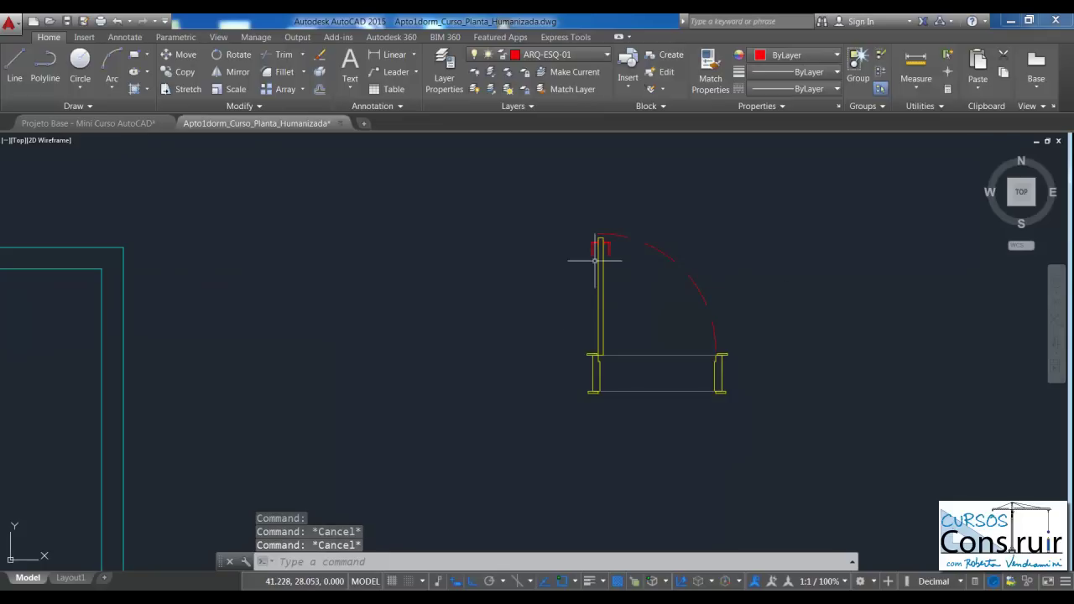
{"action": "left_click", "coordinate": [719, 363]}
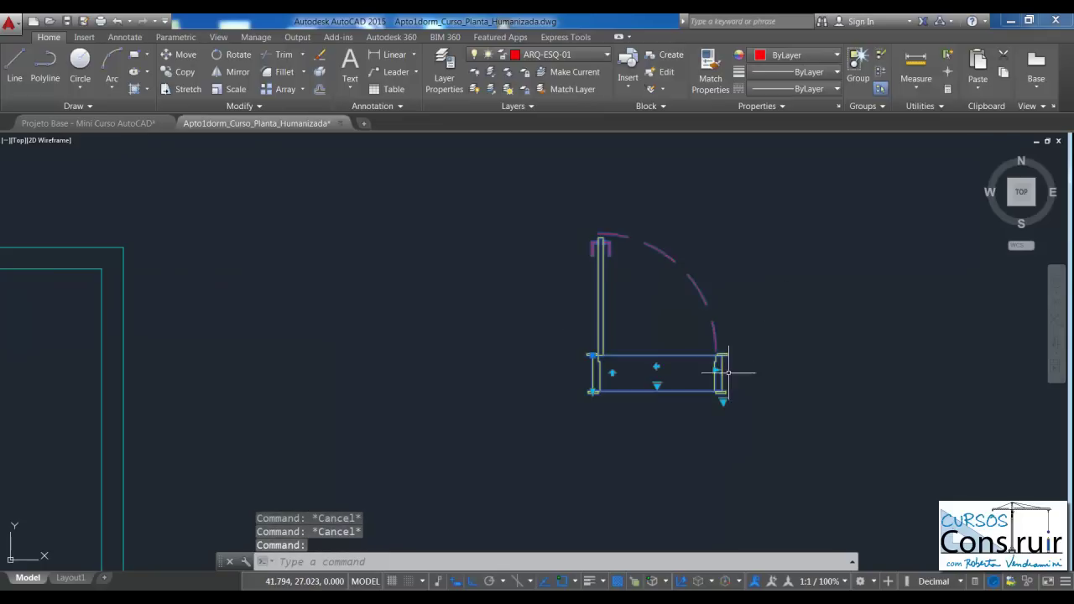
{"action": "left_click", "coordinate": [723, 401]}
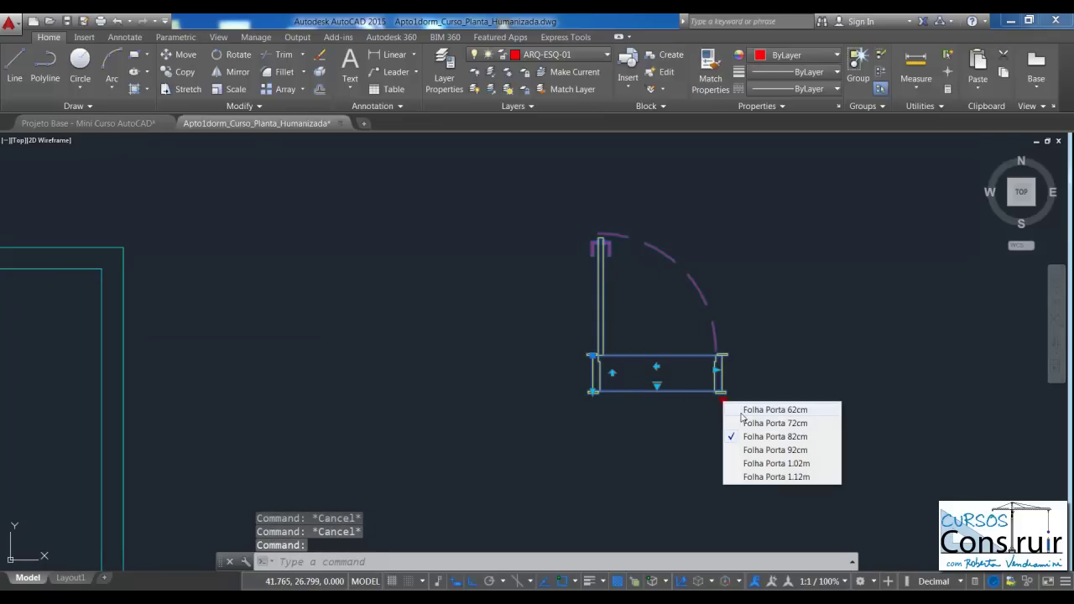
{"action": "left_click", "coordinate": [740, 410]}
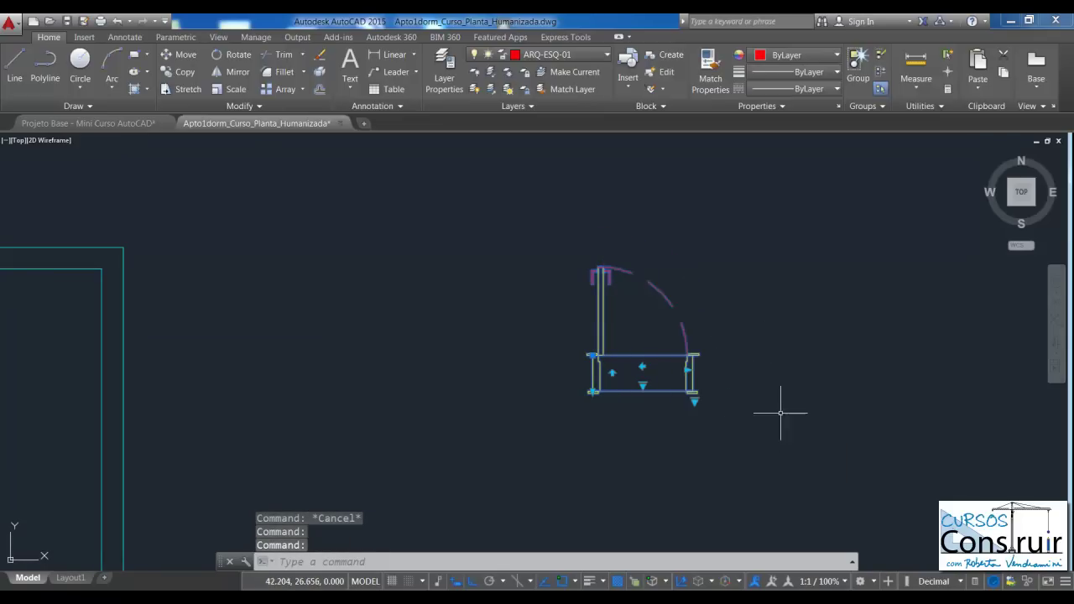
{"action": "scroll", "coordinate": [697, 312], "scroll_direction": "up", "scroll_amount": 3}
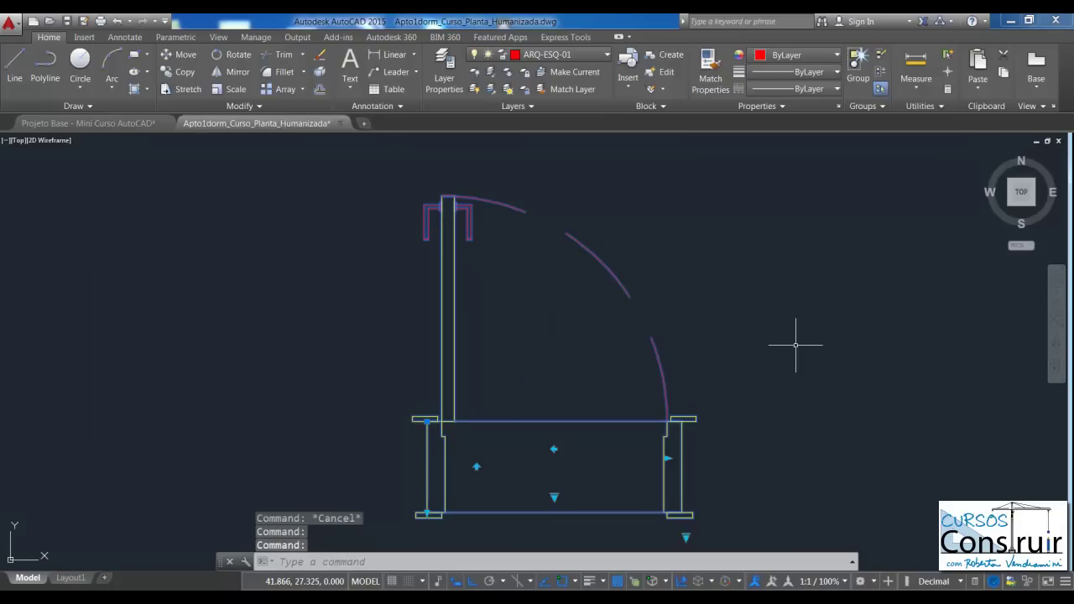
{"action": "key", "text": "Escape"}
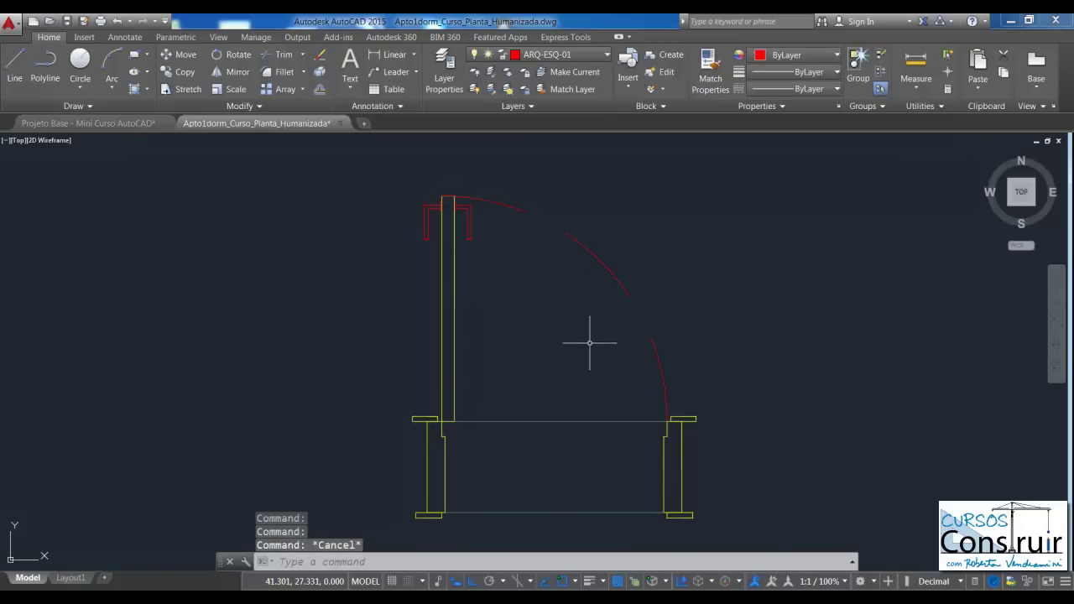
{"action": "left_click", "coordinate": [525, 421]}
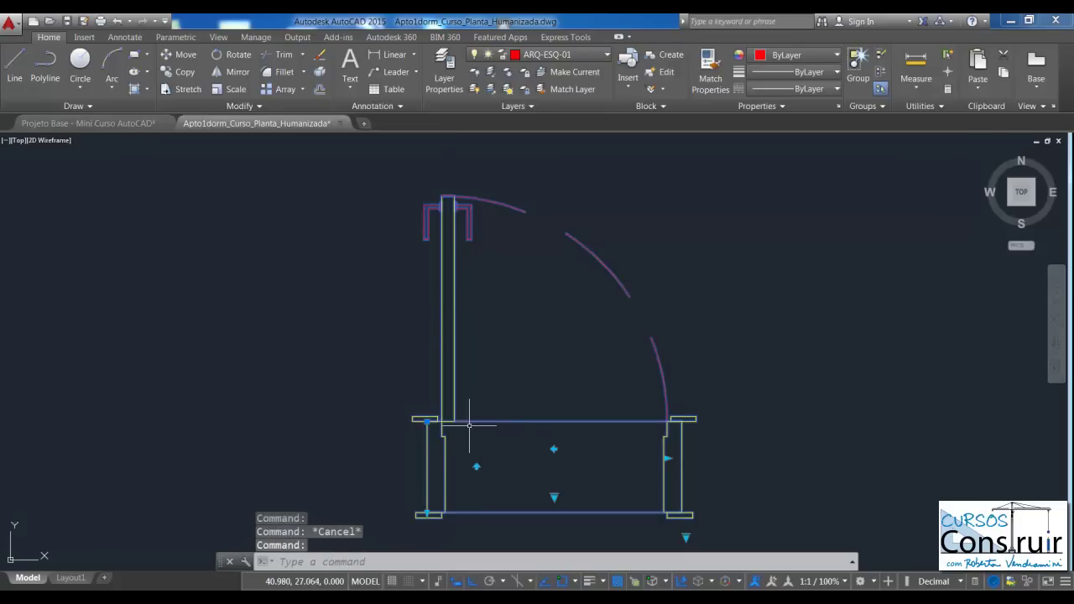
{"action": "scroll", "coordinate": [569, 325], "scroll_direction": "down", "scroll_amount": 2}
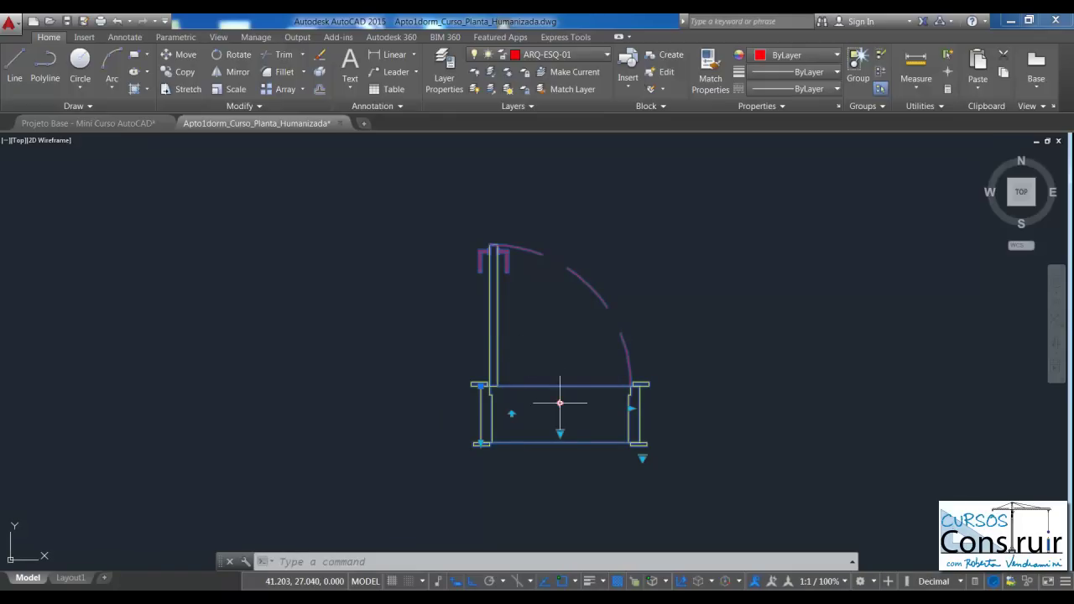
Flip the door block's swing back and forth, leave it opening upward, and deselect it.
{"action": "scroll", "coordinate": [573, 415], "scroll_direction": "up", "scroll_amount": 5}
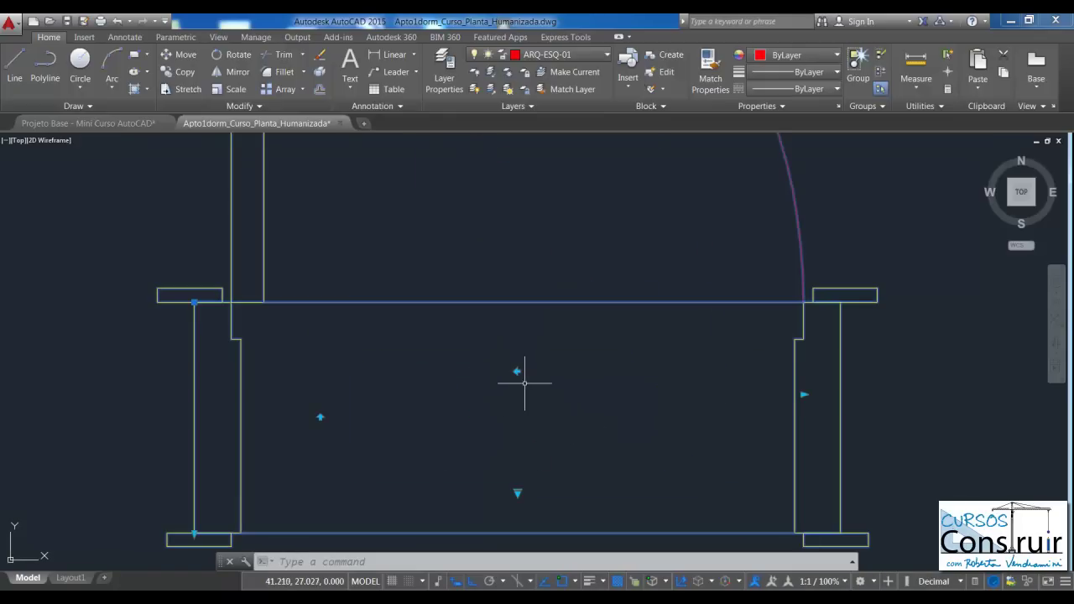
{"action": "scroll", "coordinate": [537, 400], "scroll_direction": "down", "scroll_amount": 4}
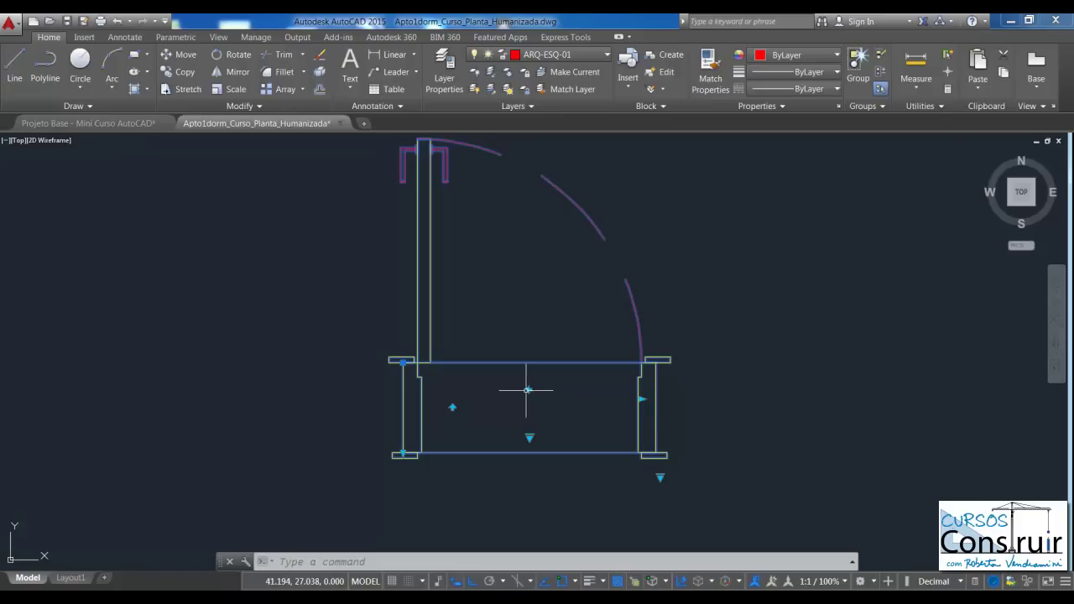
{"action": "key", "text": "ctrl"}
{"action": "key", "text": "ctrl"}
{"action": "key", "text": "ctrl"}
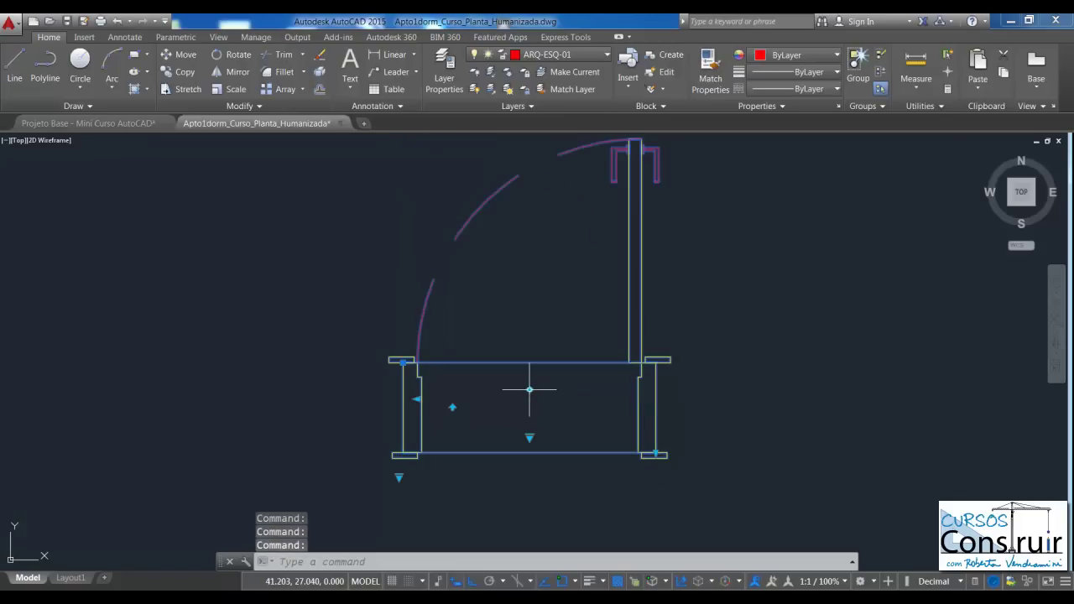
{"action": "scroll", "coordinate": [529, 389], "scroll_direction": "down", "scroll_amount": 2}
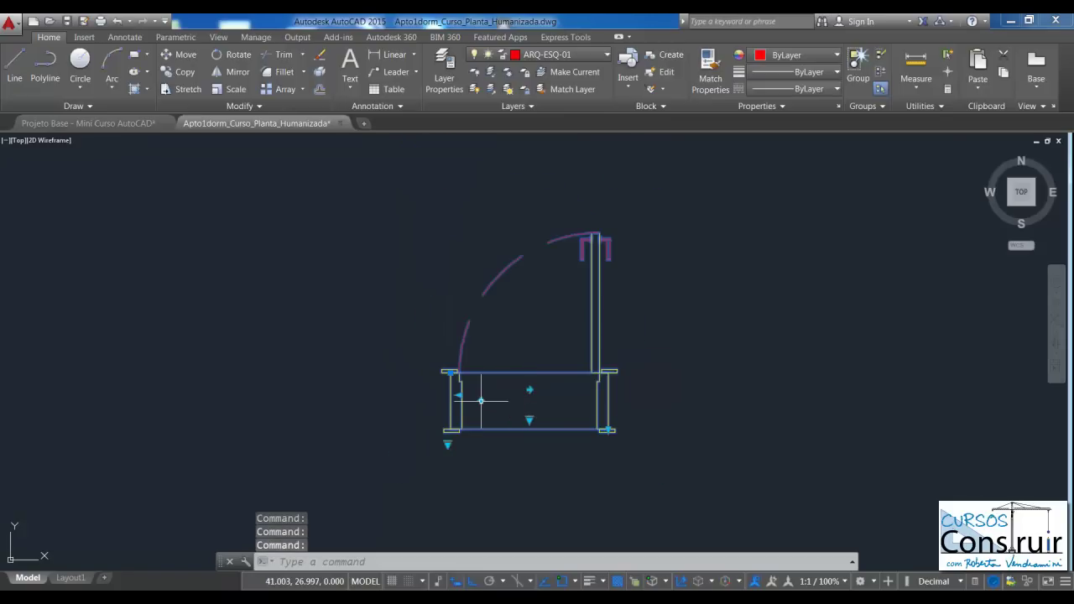
{"action": "key", "text": "ctrl"}
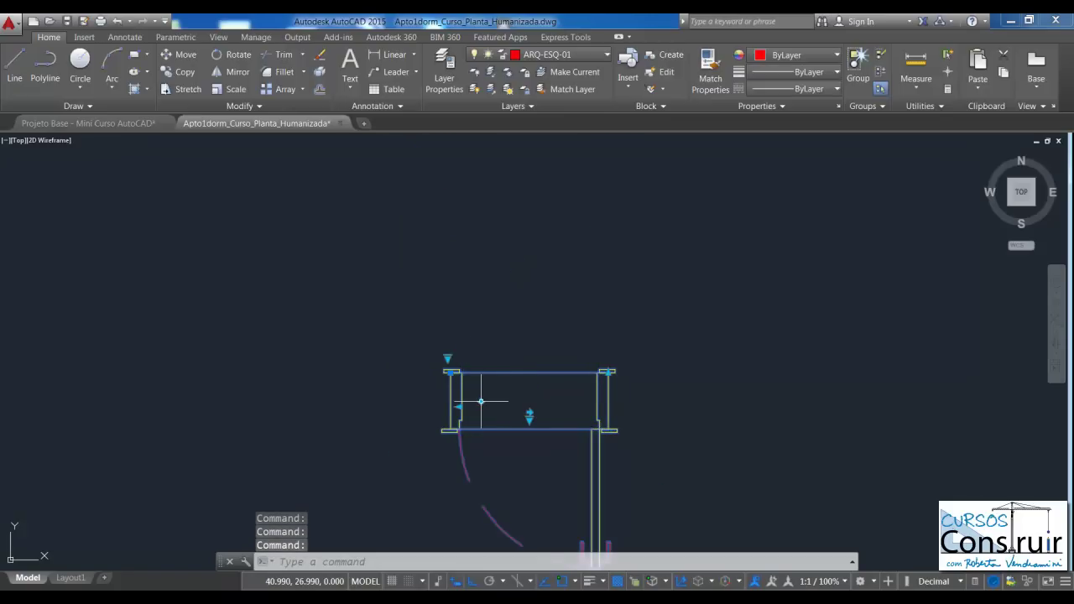
{"action": "key", "text": "ctrl"}
{"action": "key", "text": "ctrl"}
{"action": "key", "text": "ctrl"}
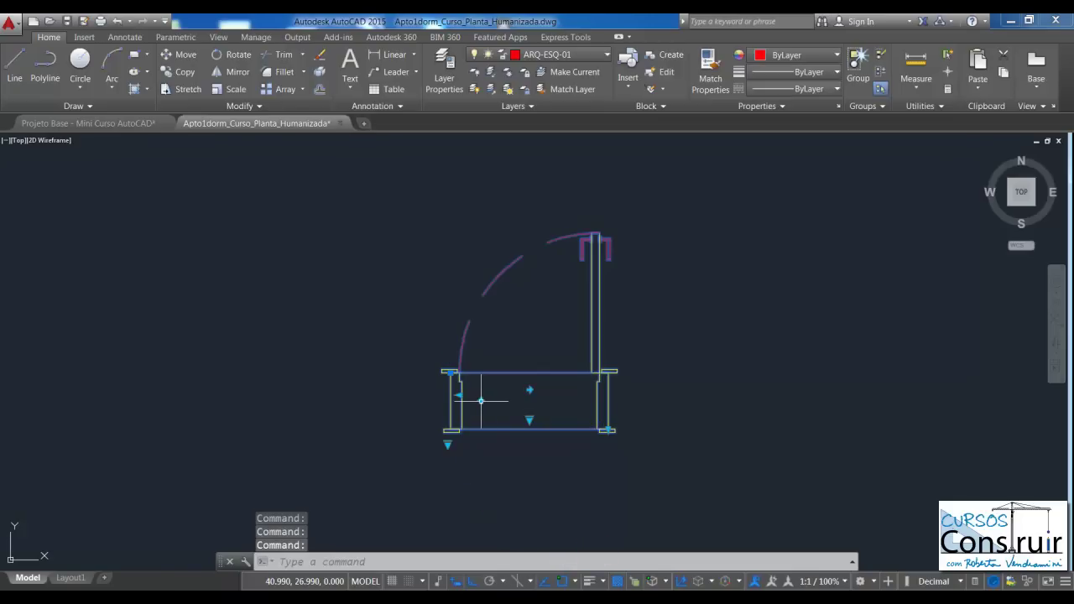
{"action": "key", "text": "ctrl"}
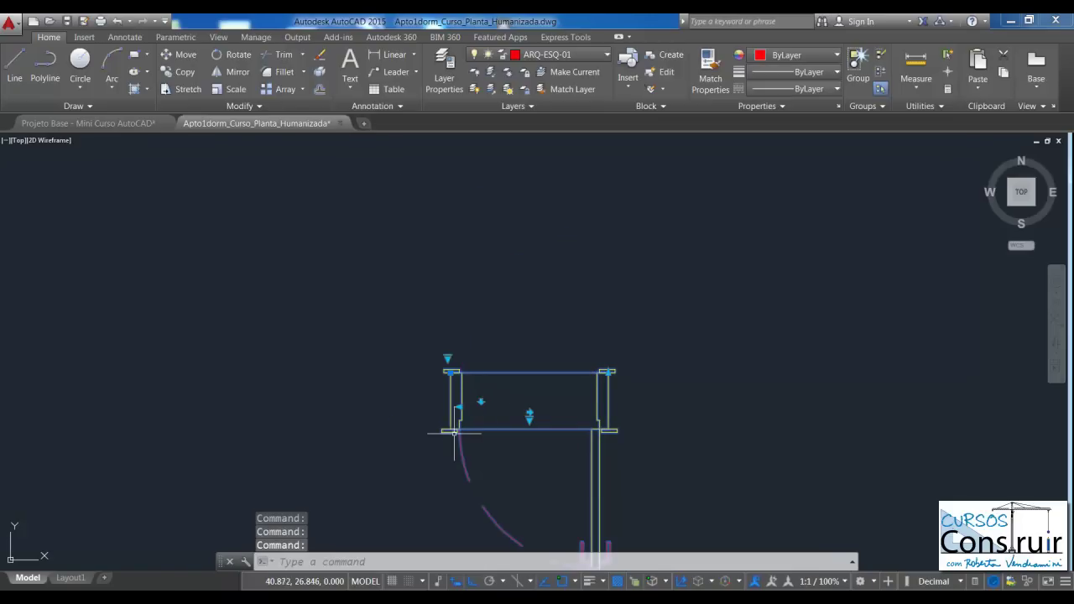
{"action": "scroll", "coordinate": [455, 434], "scroll_direction": "up", "scroll_amount": 5}
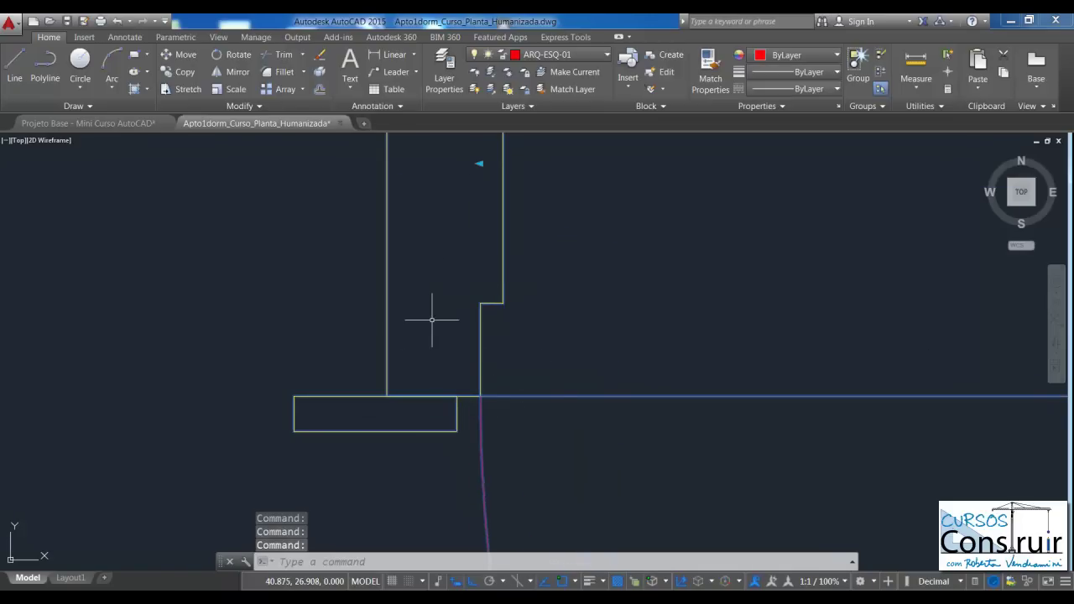
{"action": "scroll", "coordinate": [483, 338], "scroll_direction": "down", "scroll_amount": 3}
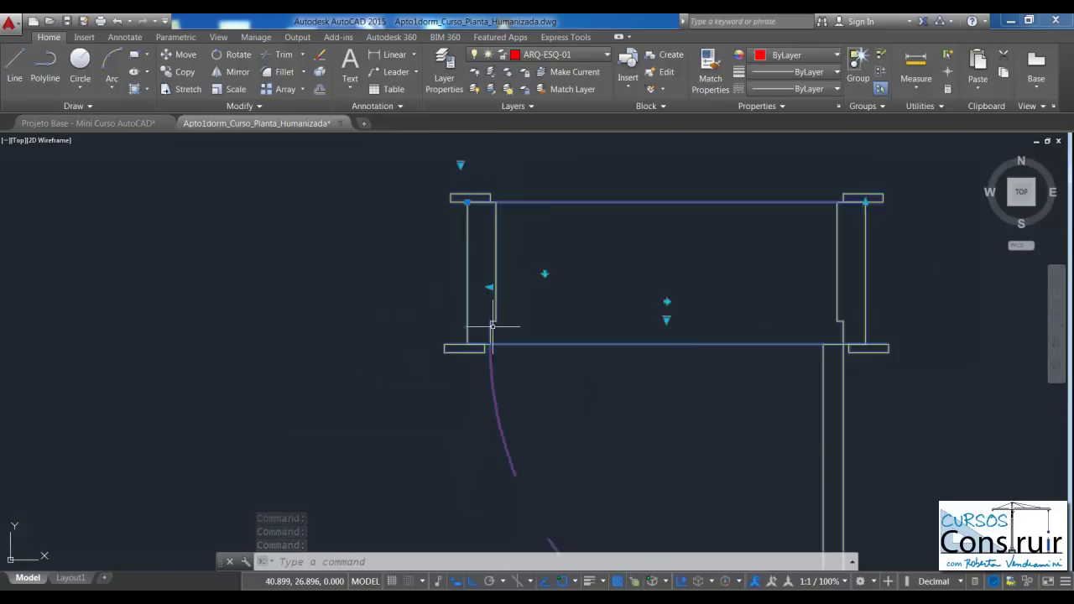
{"action": "scroll", "coordinate": [503, 302], "scroll_direction": "down", "scroll_amount": 2}
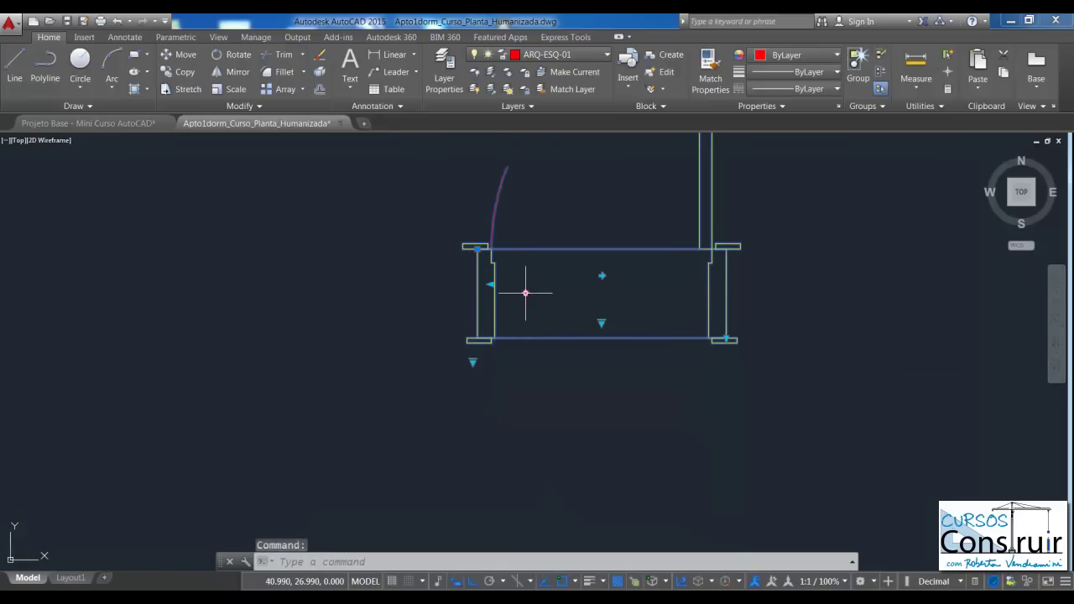
{"action": "scroll", "coordinate": [505, 366], "scroll_direction": "down", "scroll_amount": 2}
{"action": "scroll", "coordinate": [594, 142], "scroll_direction": "up", "scroll_amount": 2}
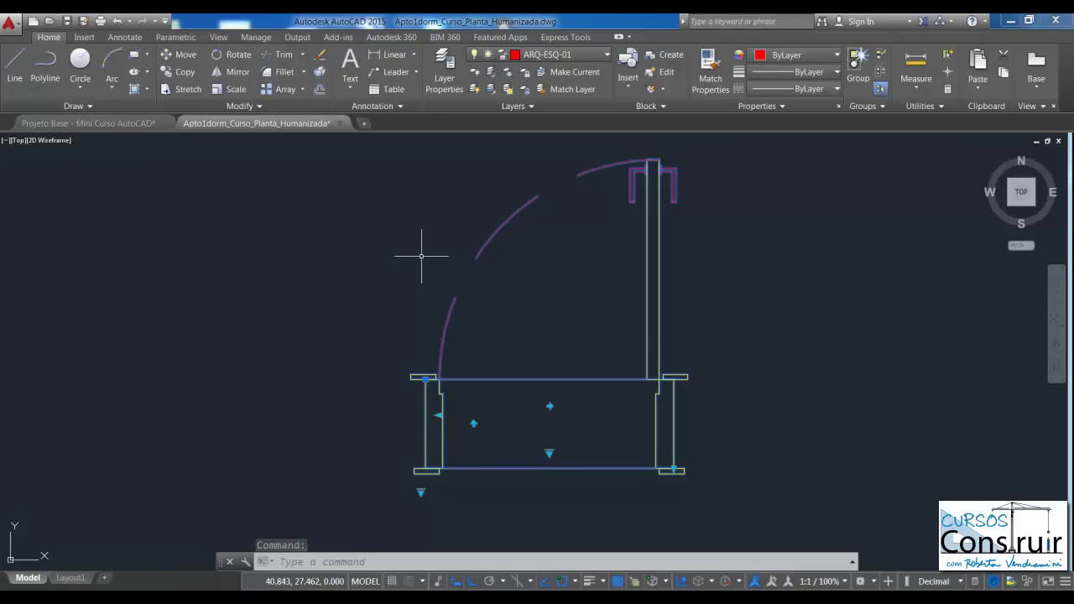
{"action": "key", "text": "Escape"}
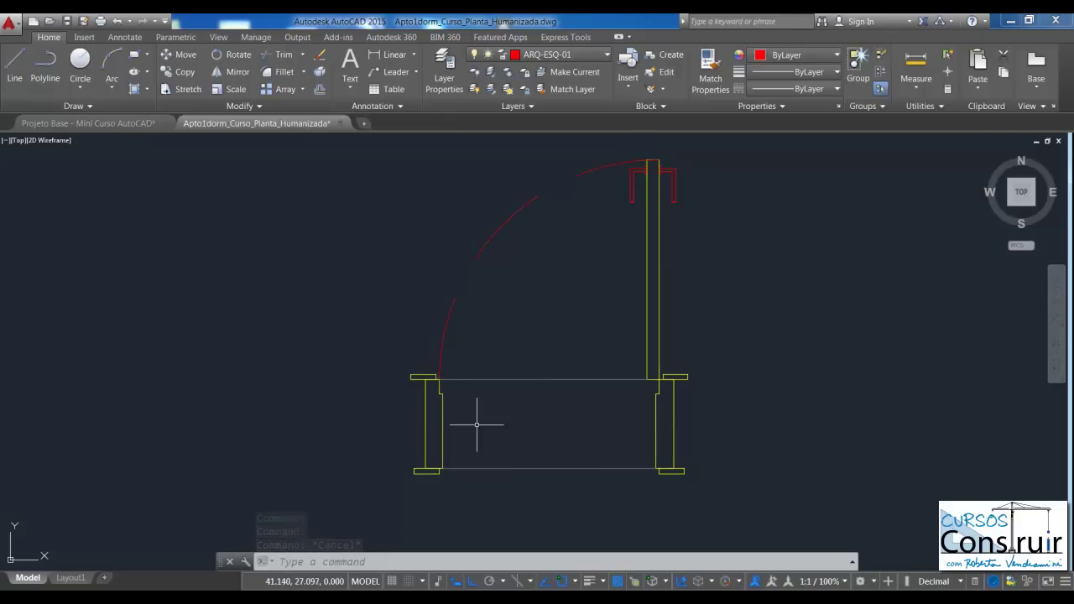
Zoom around the BANHO door in Projeto Base, then return to the Apto1dorm drawing.
{"action": "key", "text": "ctrl+Tab"}
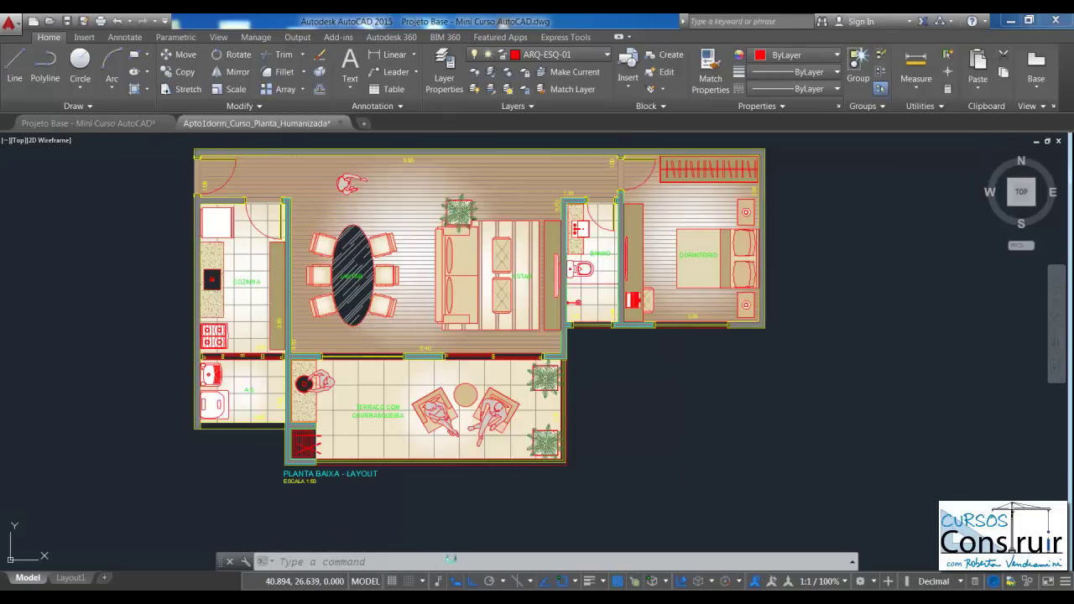
{"action": "scroll", "coordinate": [603, 227], "scroll_direction": "up", "scroll_amount": 3}
{"action": "scroll", "coordinate": [604, 226], "scroll_direction": "up", "scroll_amount": 3}
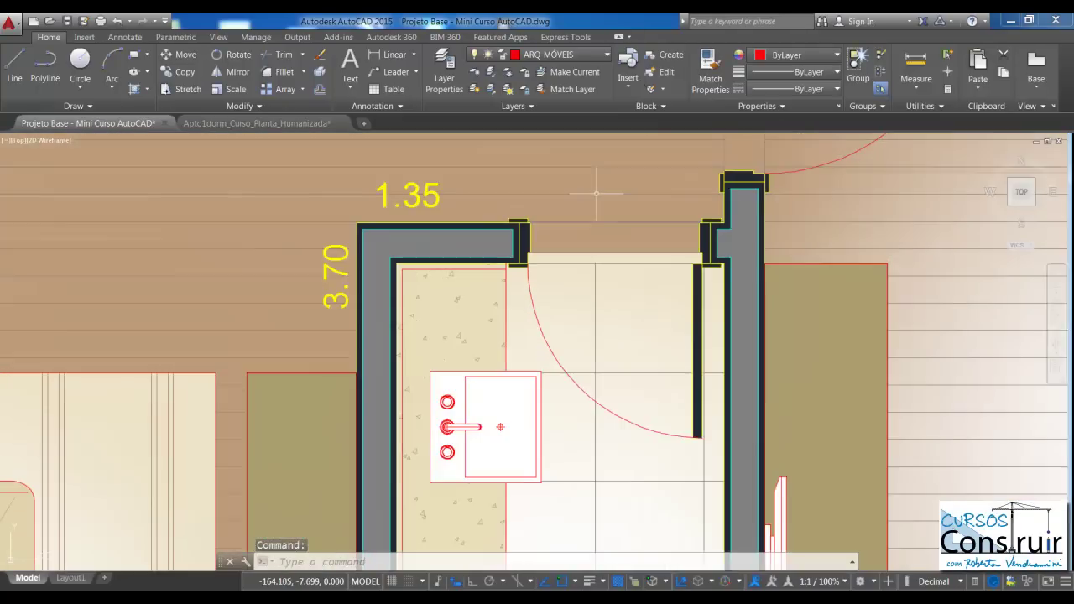
{"action": "scroll", "coordinate": [603, 227], "scroll_direction": "up", "scroll_amount": 3}
{"action": "scroll", "coordinate": [603, 227], "scroll_direction": "down", "scroll_amount": 3}
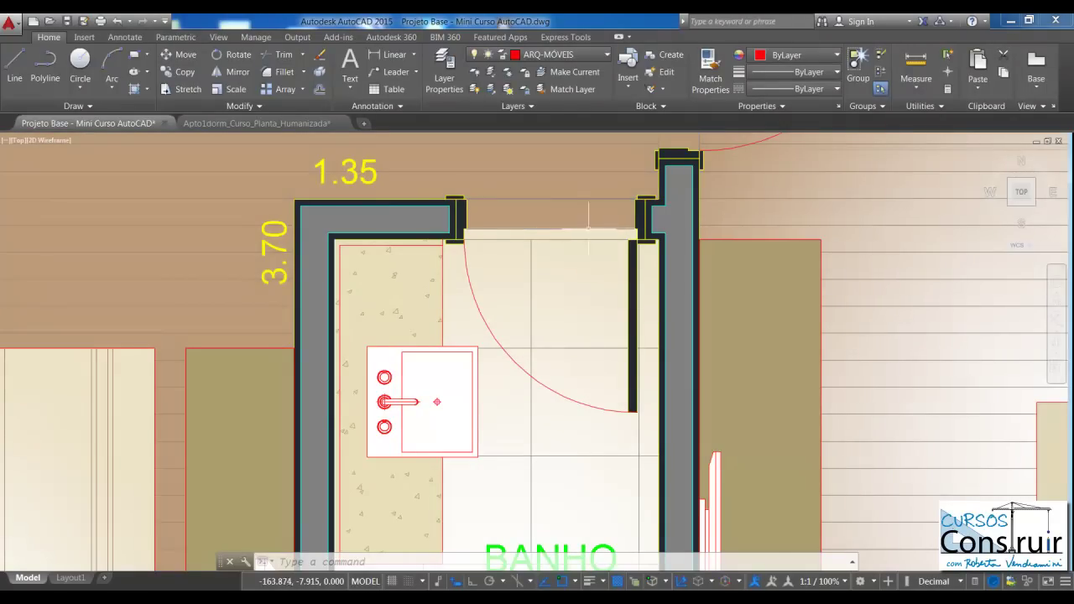
{"action": "scroll", "coordinate": [453, 215], "scroll_direction": "up", "scroll_amount": 4}
{"action": "scroll", "coordinate": [476, 214], "scroll_direction": "down", "scroll_amount": 2}
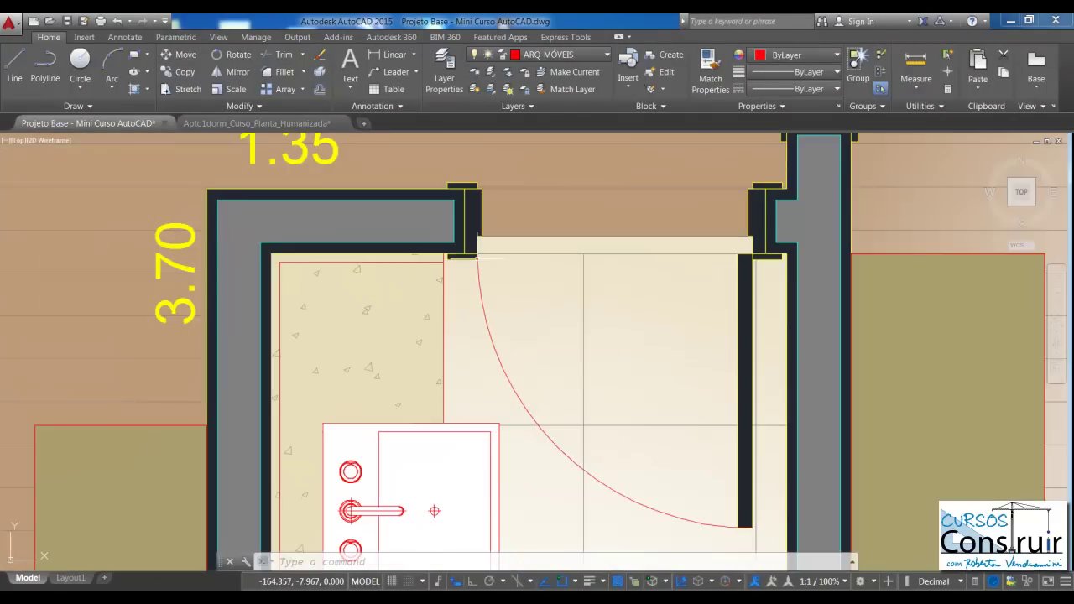
{"action": "scroll", "coordinate": [476, 252], "scroll_direction": "down", "scroll_amount": 2}
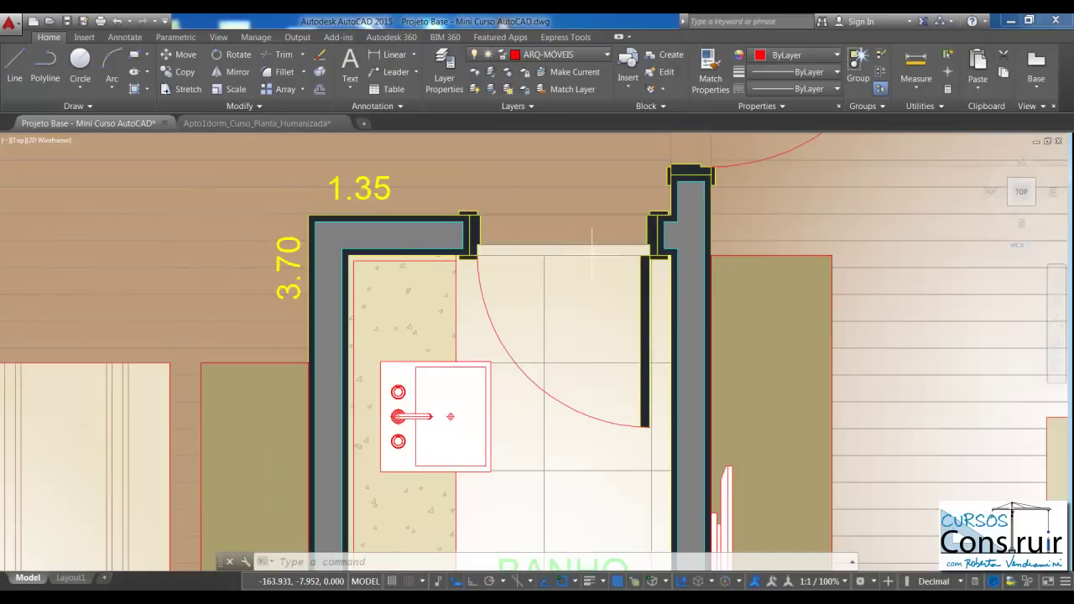
{"action": "scroll", "coordinate": [551, 252], "scroll_direction": "down", "scroll_amount": 2}
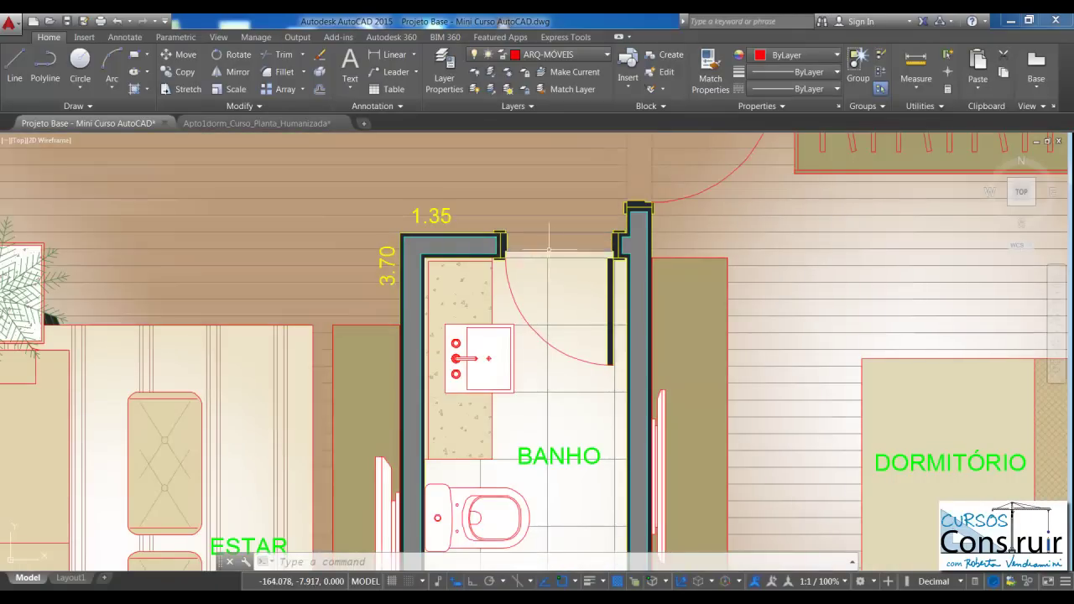
{"action": "scroll", "coordinate": [608, 172], "scroll_direction": "down", "scroll_amount": 2}
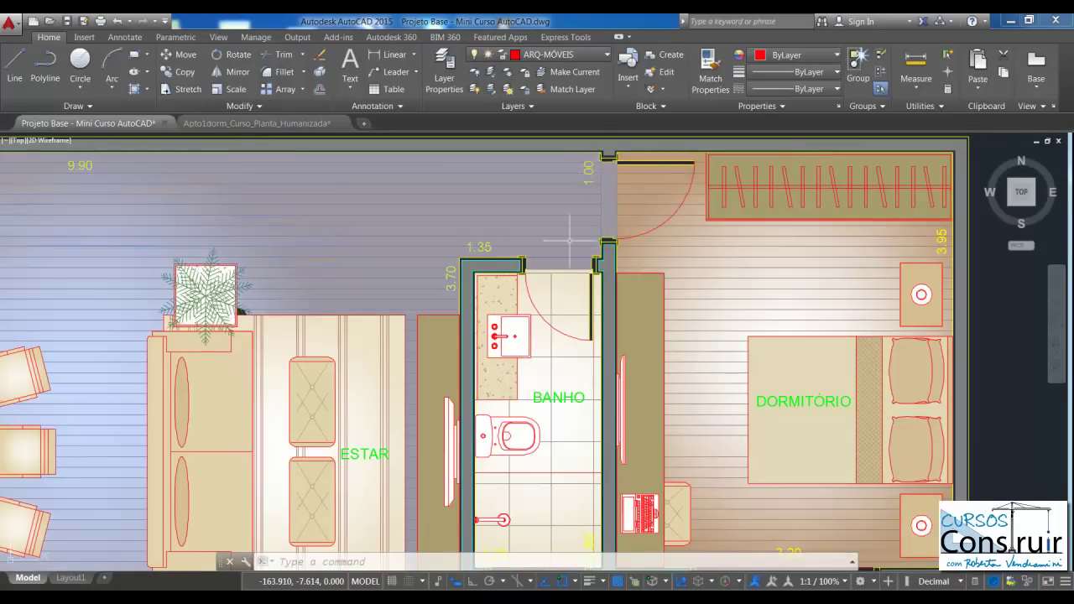
{"action": "scroll", "coordinate": [562, 258], "scroll_direction": "up", "scroll_amount": 2}
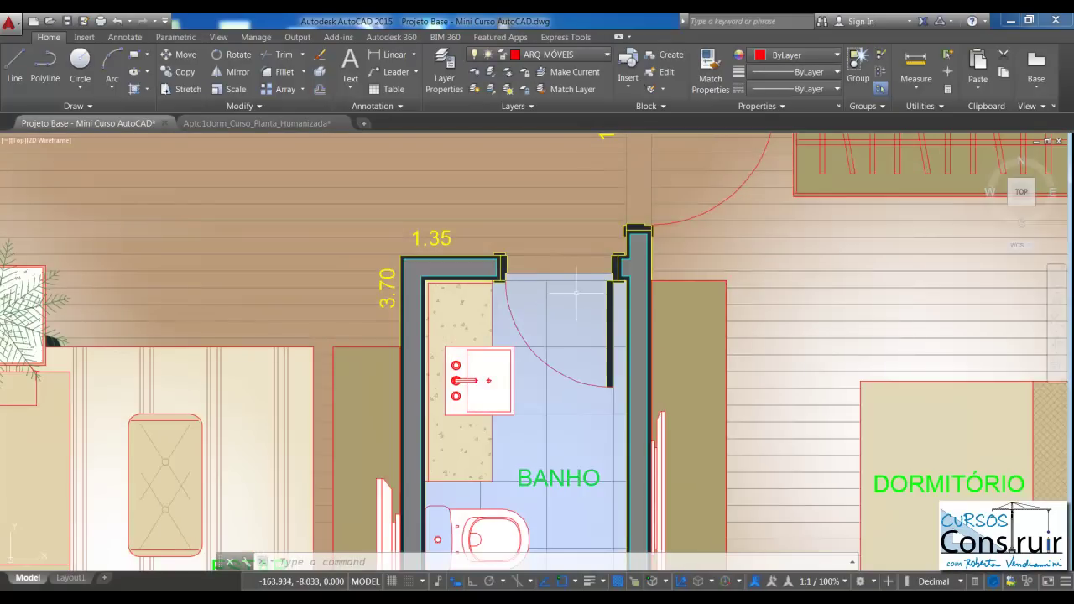
{"action": "key", "text": "ctrl+Tab"}
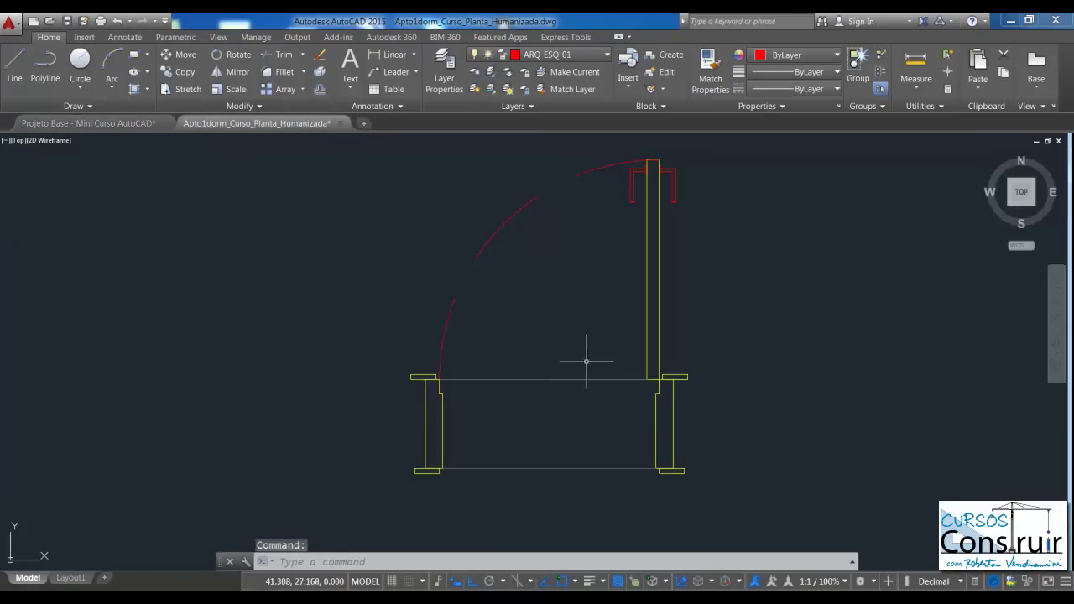
Try the Com bit sill option on the door block.
{"action": "left_click", "coordinate": [580, 373]}
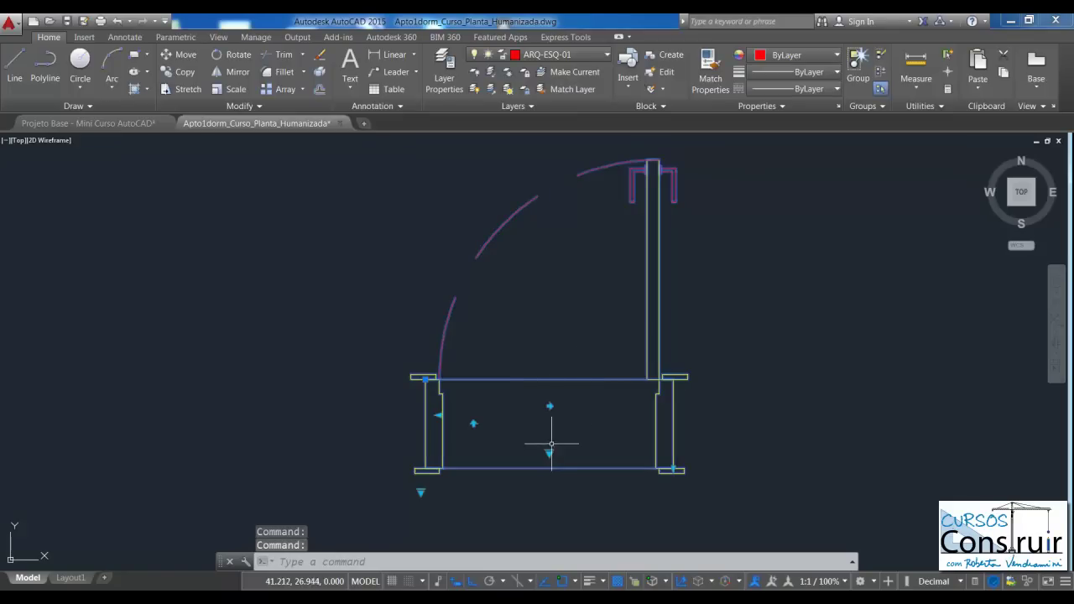
{"action": "middle_click_drag", "start_coordinate": [547, 462], "coordinate": [553, 424]}
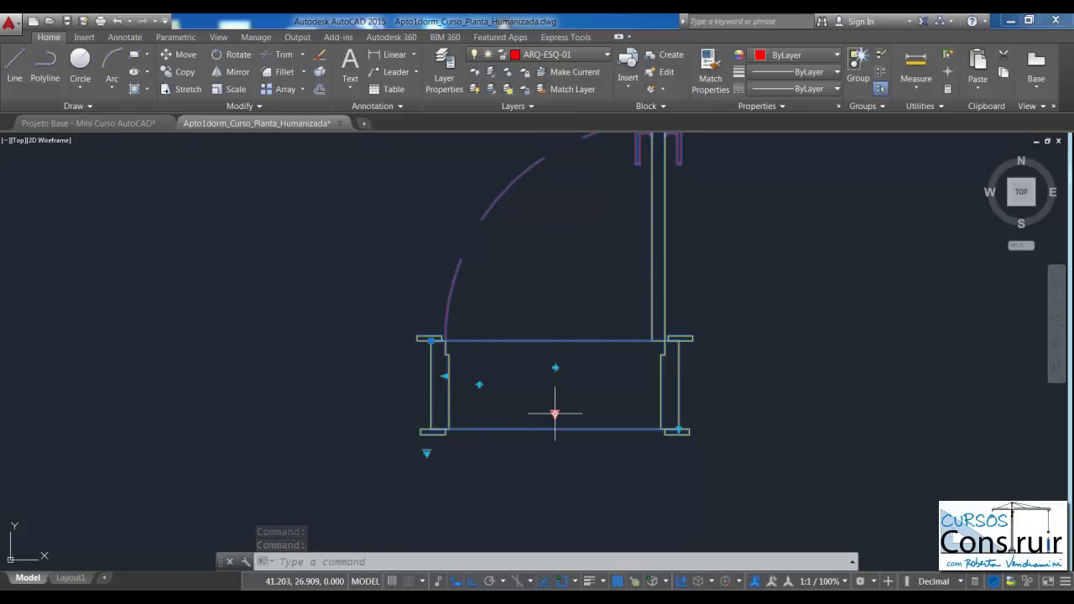
{"action": "left_click", "coordinate": [555, 413]}
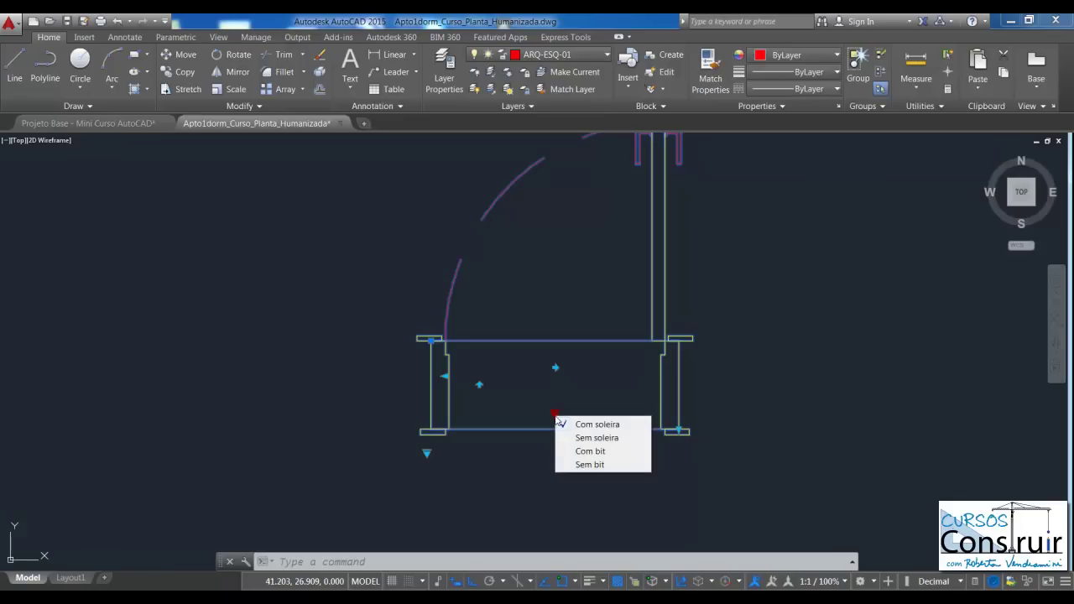
{"action": "left_click", "coordinate": [590, 454]}
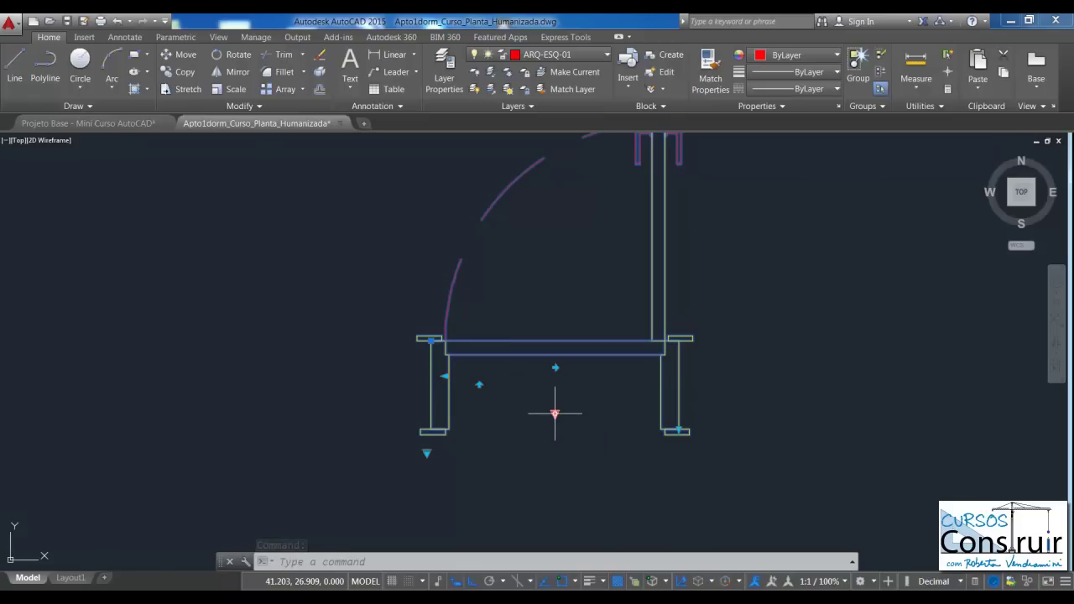
Switch the door block to Sem bit so it has no sill lines.
{"action": "left_click", "coordinate": [555, 413]}
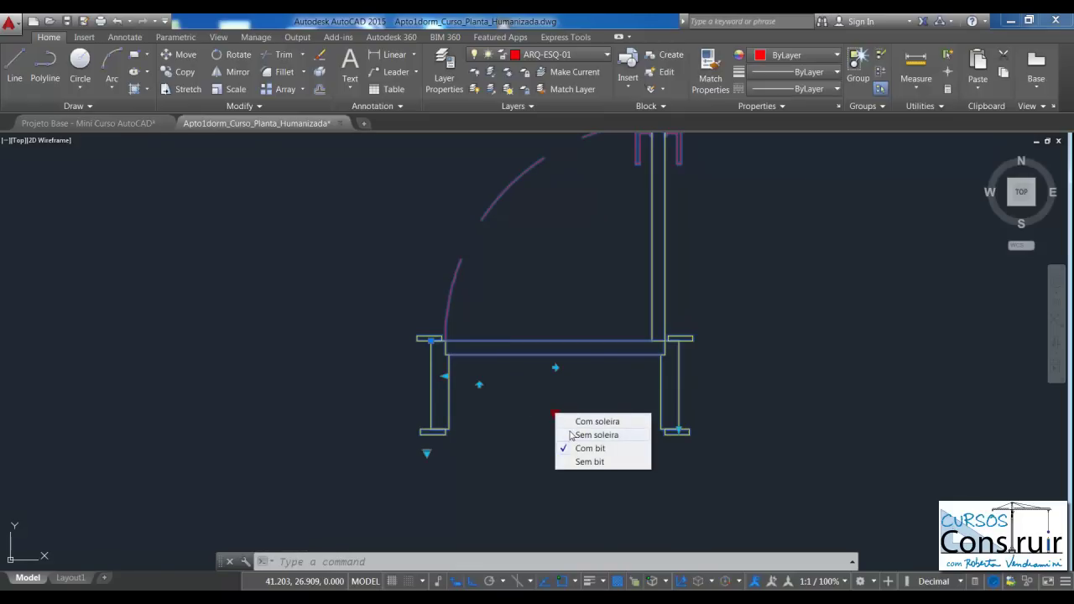
{"action": "key", "text": "Escape"}
{"action": "left_click", "coordinate": [555, 413]}
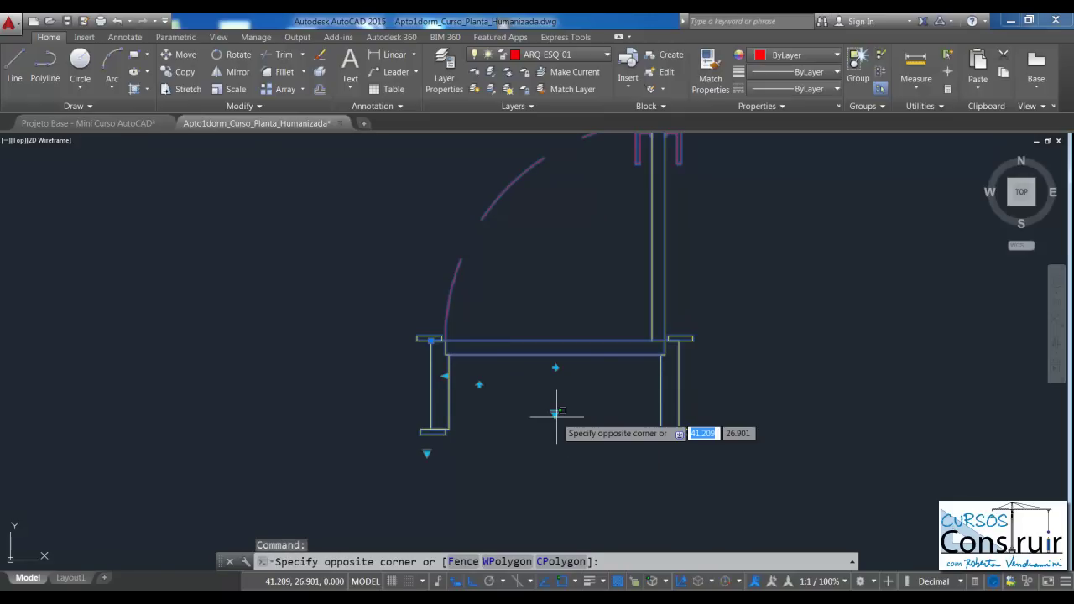
{"action": "left_click", "coordinate": [555, 413]}
{"action": "left_click", "coordinate": [554, 414]}
{"action": "left_click", "coordinate": [587, 463]}
{"action": "key", "text": "Escape"}
{"action": "key", "text": "Escape"}
{"action": "scroll", "coordinate": [788, 422], "scroll_direction": "down", "scroll_amount": 2}
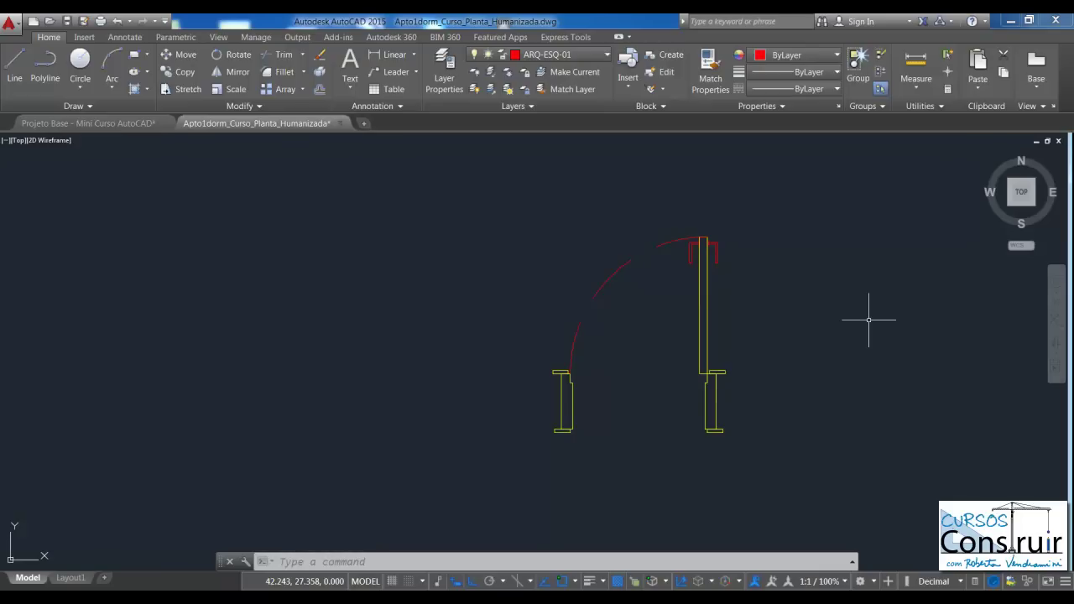
{"action": "scroll", "coordinate": [630, 287], "scroll_direction": "down", "scroll_amount": 4}
{"action": "scroll", "coordinate": [686, 285], "scroll_direction": "up", "scroll_amount": 4}
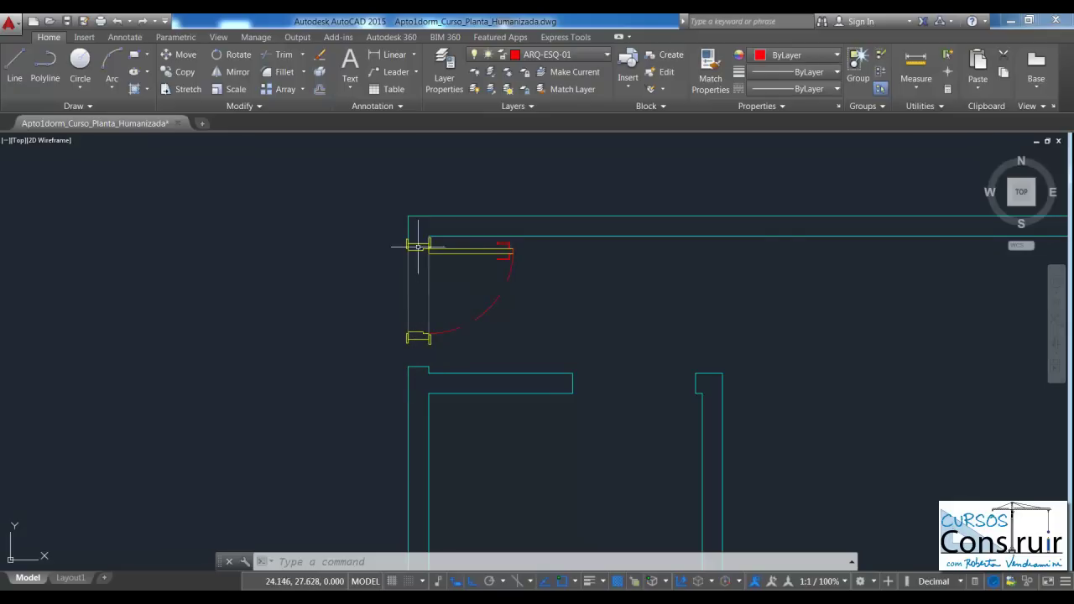
Set the upper-left door's leaf width to Folha Porta 82cm and clear the selection.
{"action": "scroll", "coordinate": [413, 295], "scroll_direction": "up", "scroll_amount": 2}
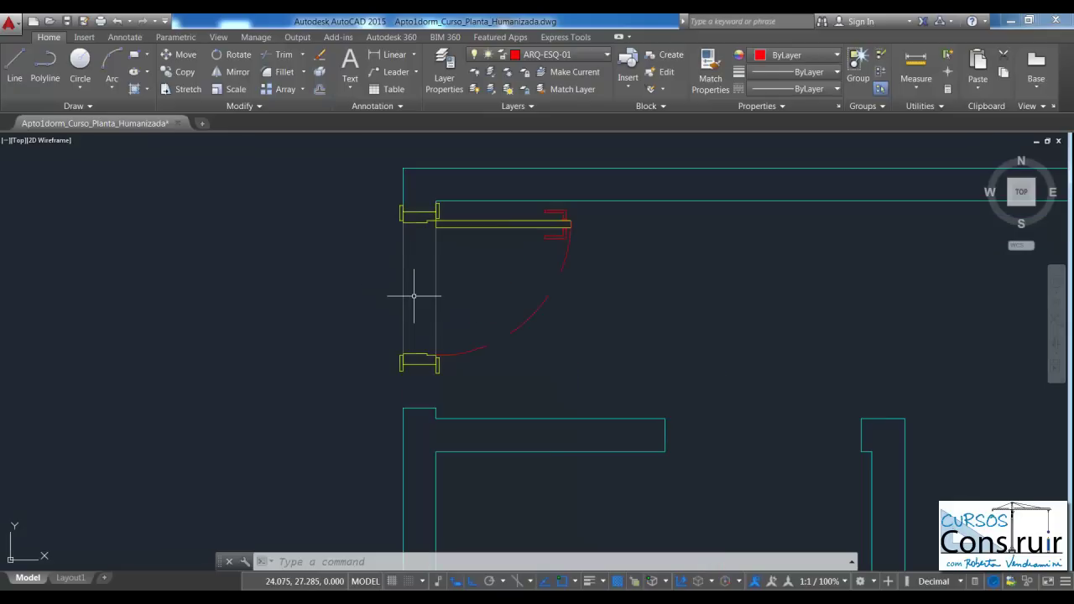
{"action": "left_click", "coordinate": [444, 227]}
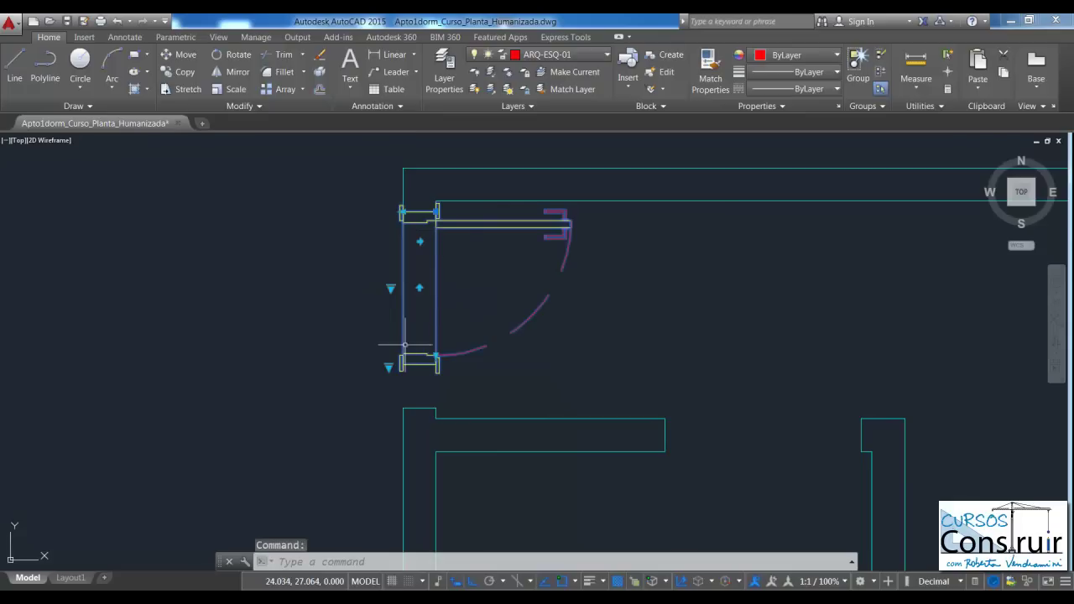
{"action": "left_click", "coordinate": [389, 367]}
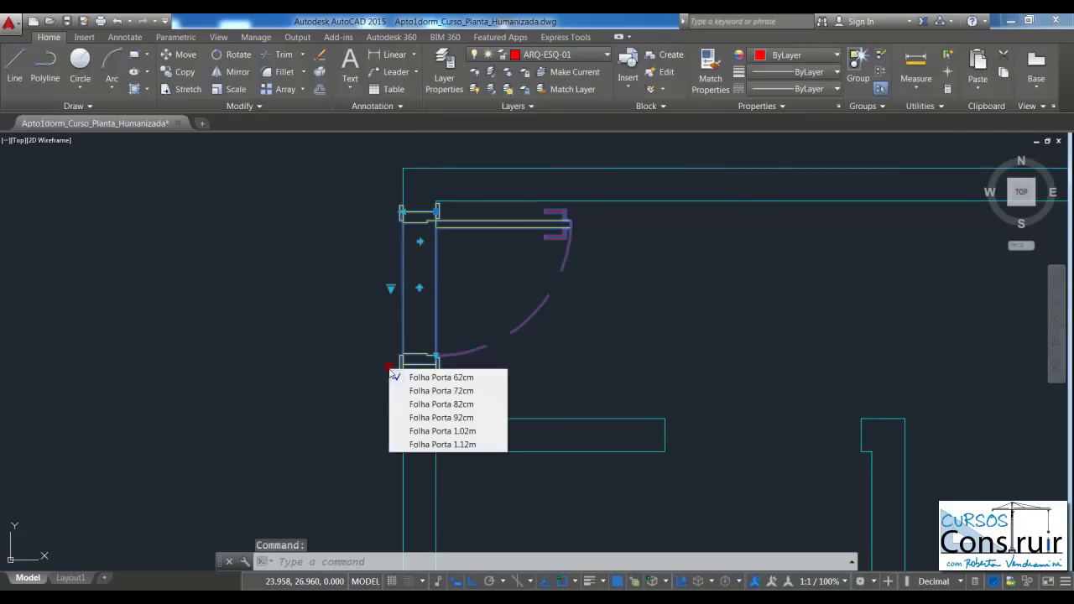
{"action": "left_click", "coordinate": [443, 404]}
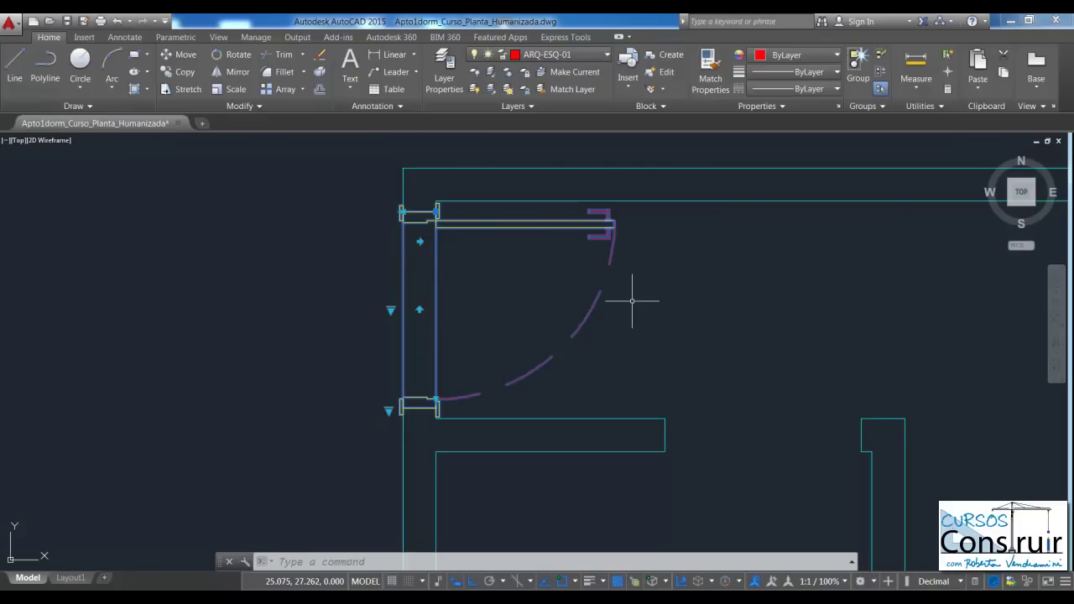
{"action": "key", "text": "Return"}
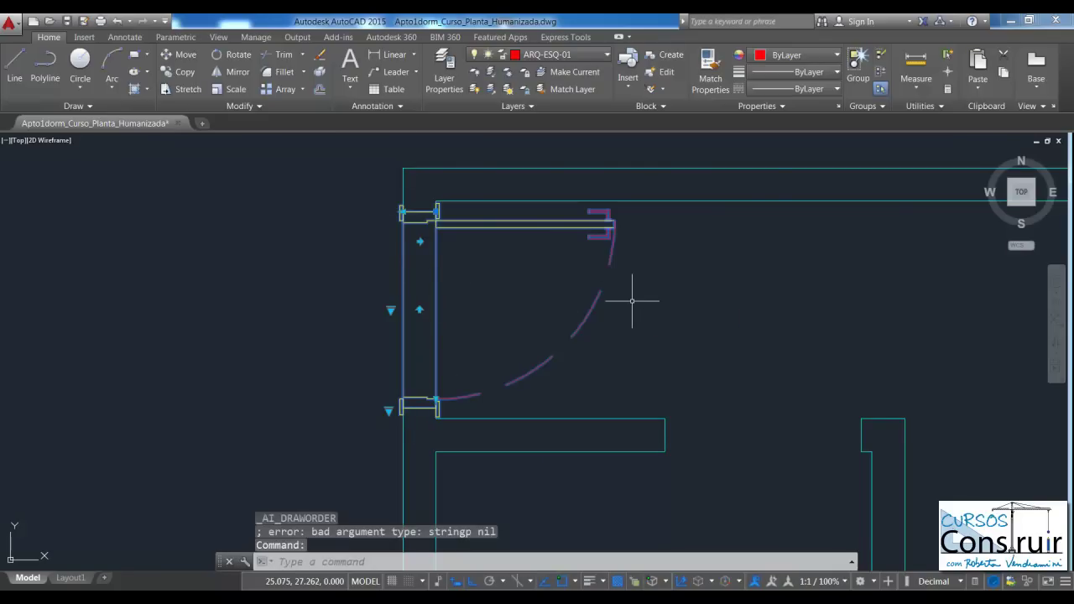
{"action": "key", "text": "Escape"}
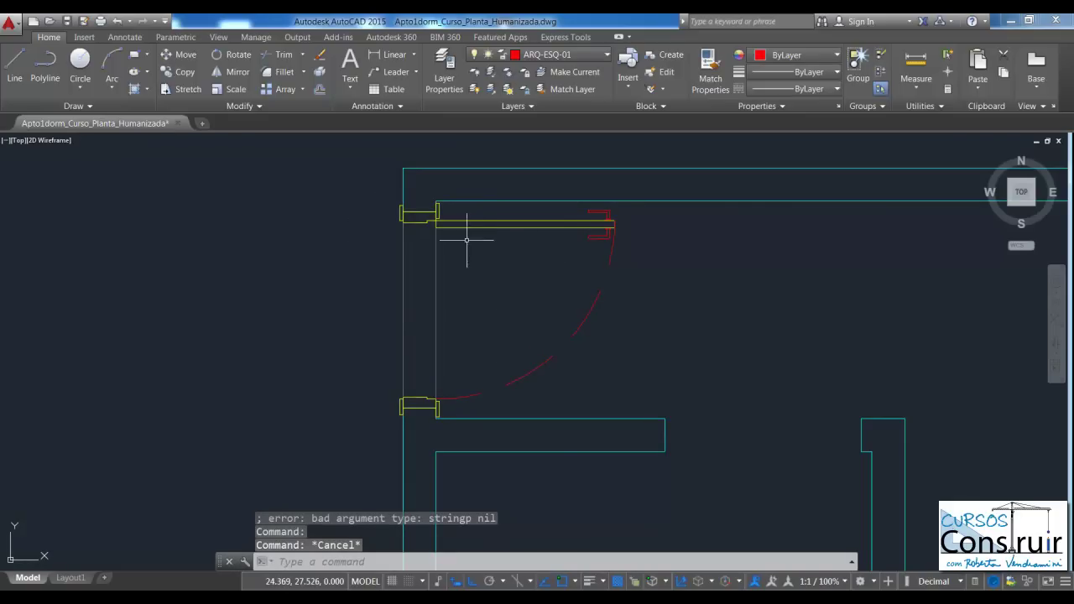
{"action": "scroll", "coordinate": [410, 188], "scroll_direction": "up", "scroll_amount": 4}
{"action": "scroll", "coordinate": [410, 188], "scroll_direction": "up", "scroll_amount": 2}
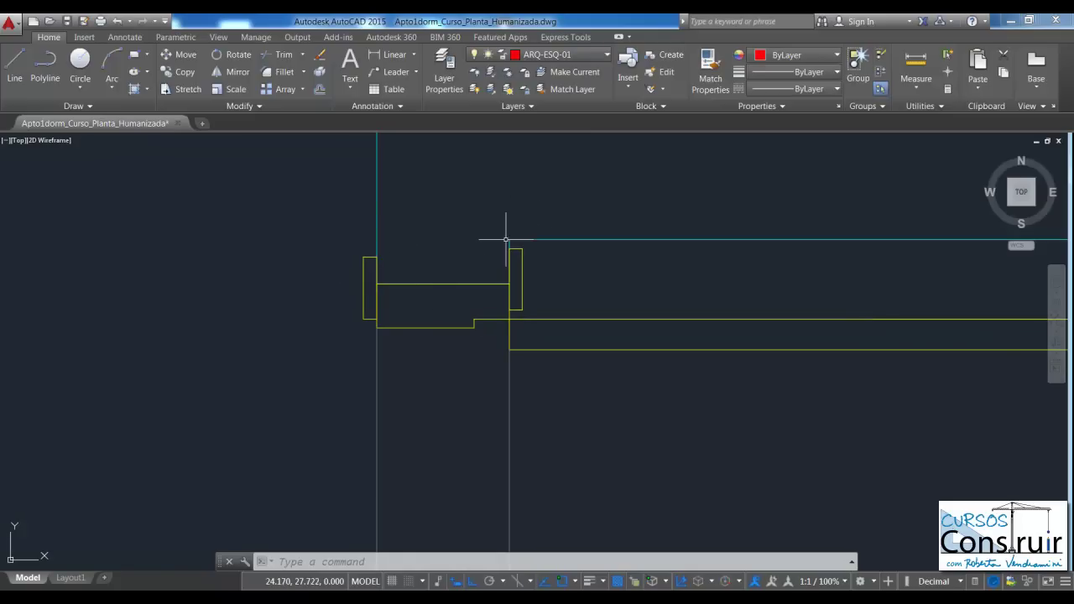
{"action": "scroll", "coordinate": [422, 291], "scroll_direction": "down", "scroll_amount": 2}
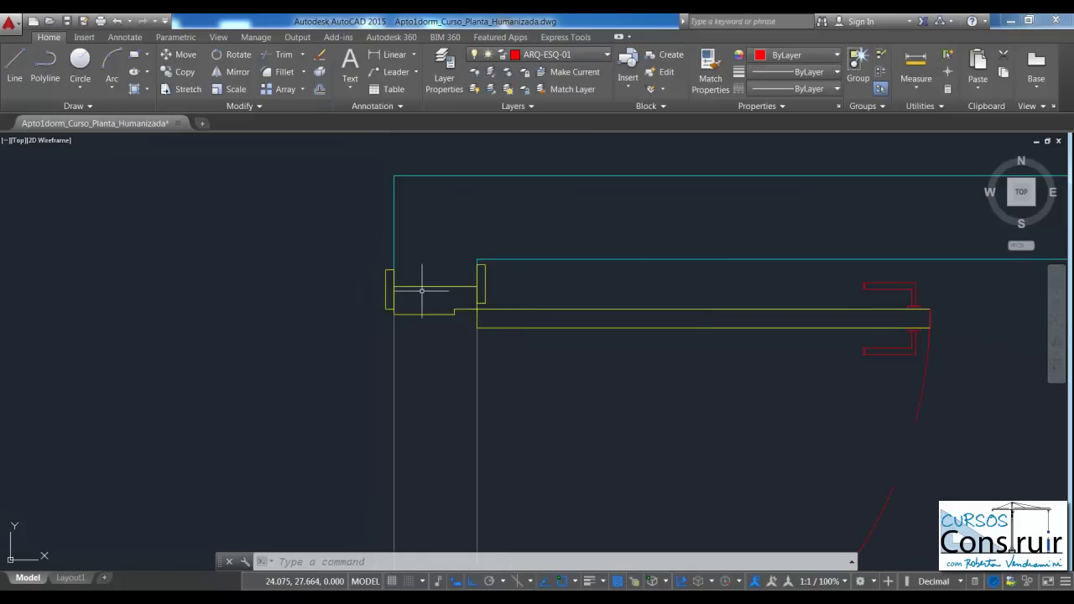
{"action": "scroll", "coordinate": [422, 220], "scroll_direction": "down", "scroll_amount": 3}
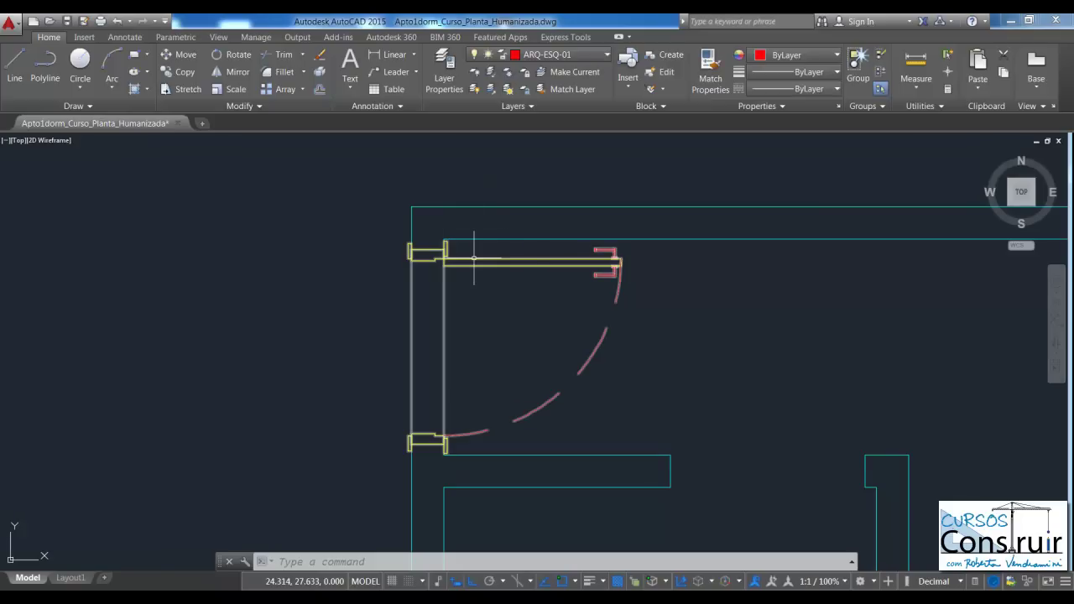
Send the resized door block to back via Draw Order and zoom to check the jambs.
{"action": "left_click", "coordinate": [474, 259]}
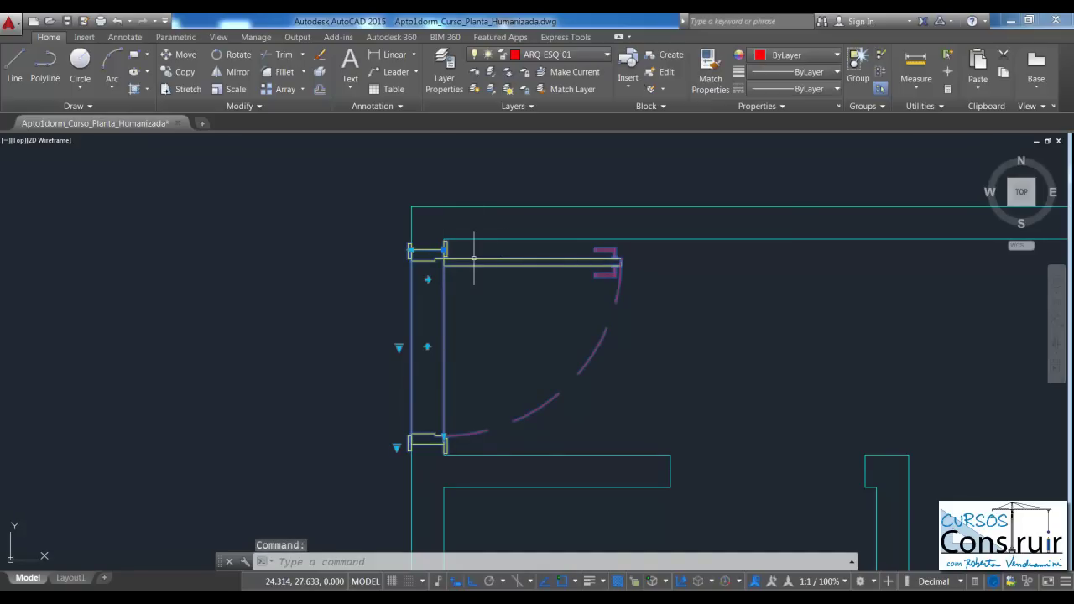
{"action": "right_click", "coordinate": [474, 260]}
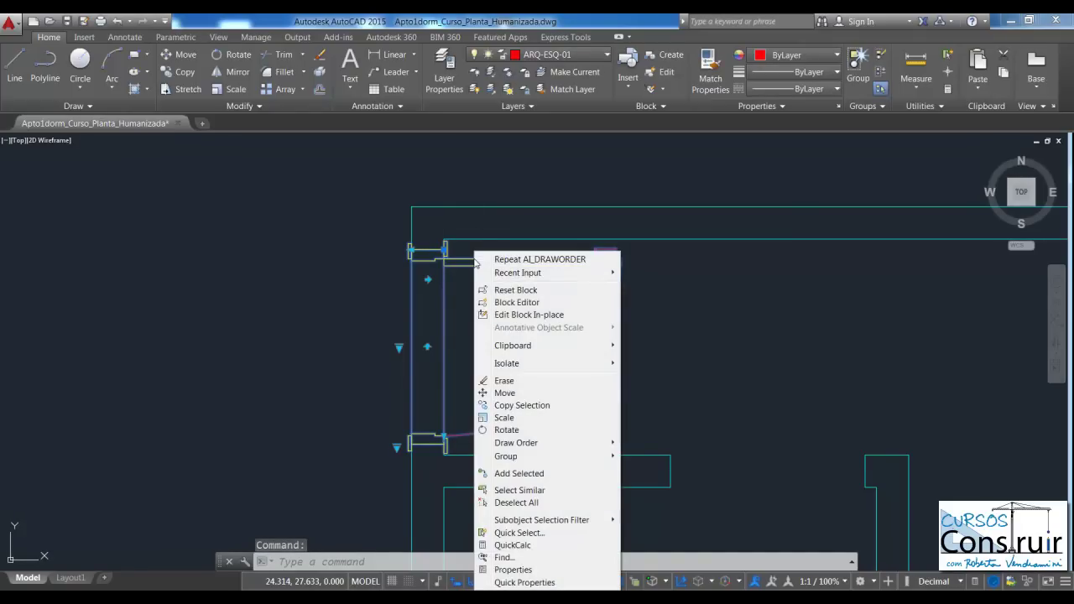
{"action": "mouse_move", "coordinate": [515, 442]}
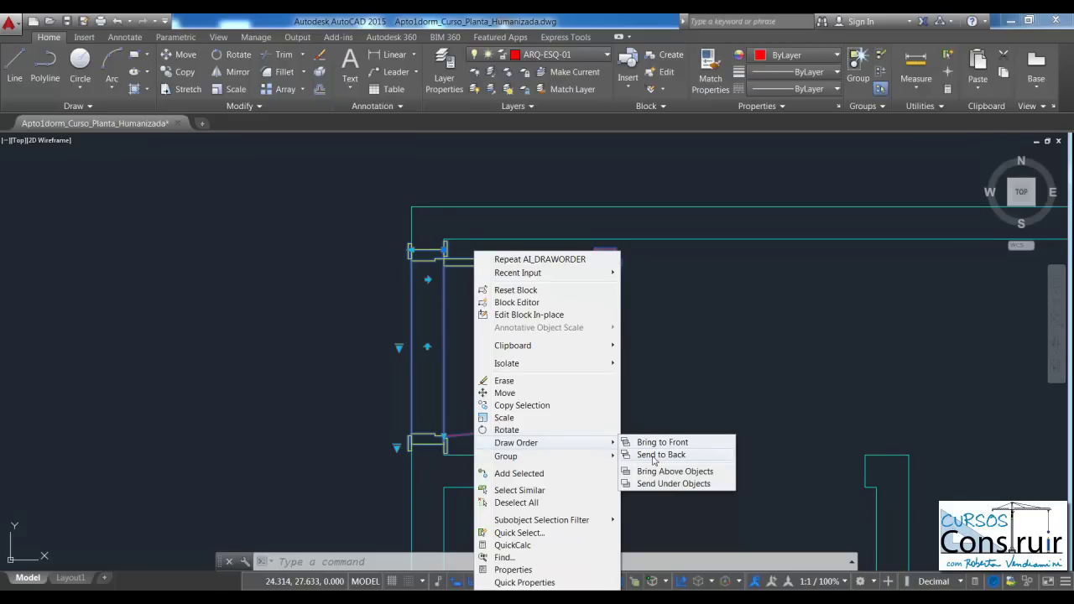
{"action": "left_click", "coordinate": [661, 455]}
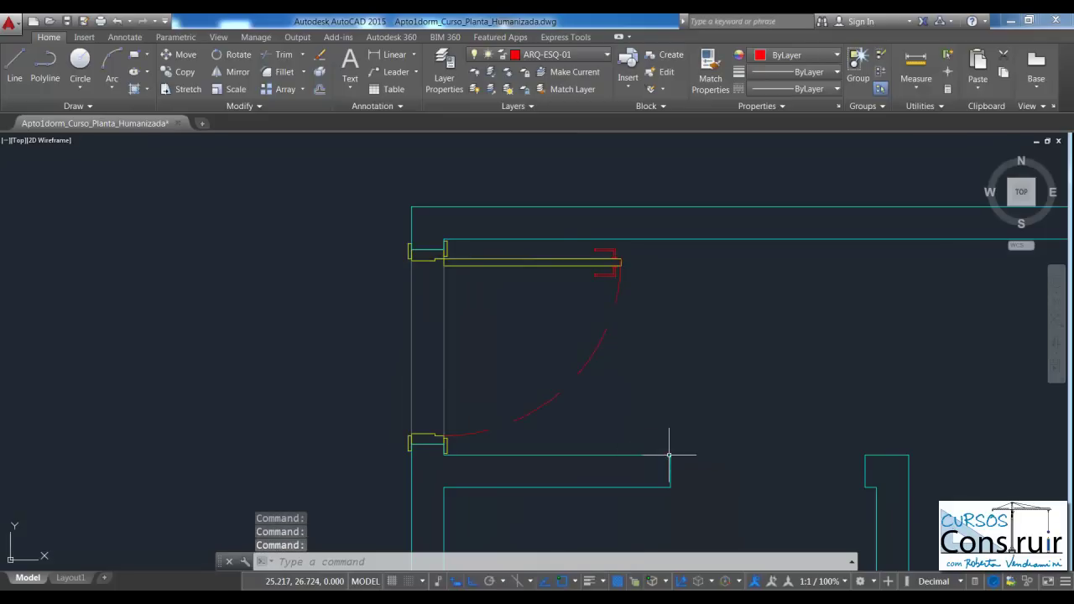
{"action": "scroll", "coordinate": [417, 243], "scroll_direction": "up", "scroll_amount": 2}
{"action": "scroll", "coordinate": [420, 243], "scroll_direction": "up", "scroll_amount": 3}
{"action": "scroll", "coordinate": [419, 240], "scroll_direction": "up", "scroll_amount": 3}
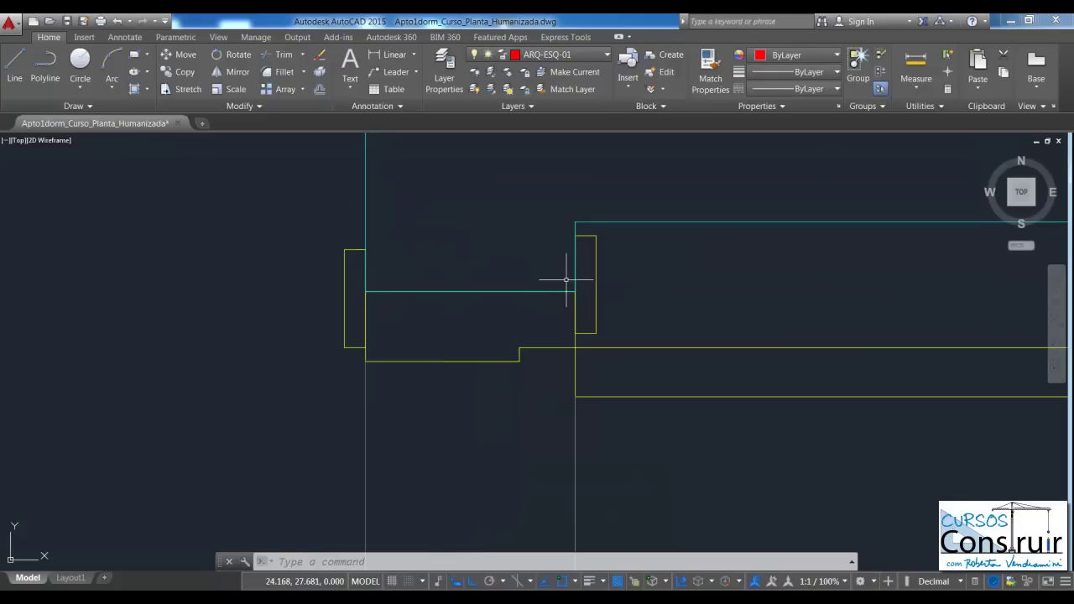
{"action": "scroll", "coordinate": [389, 249], "scroll_direction": "down", "scroll_amount": 4}
{"action": "scroll", "coordinate": [389, 249], "scroll_direction": "down", "scroll_amount": 4}
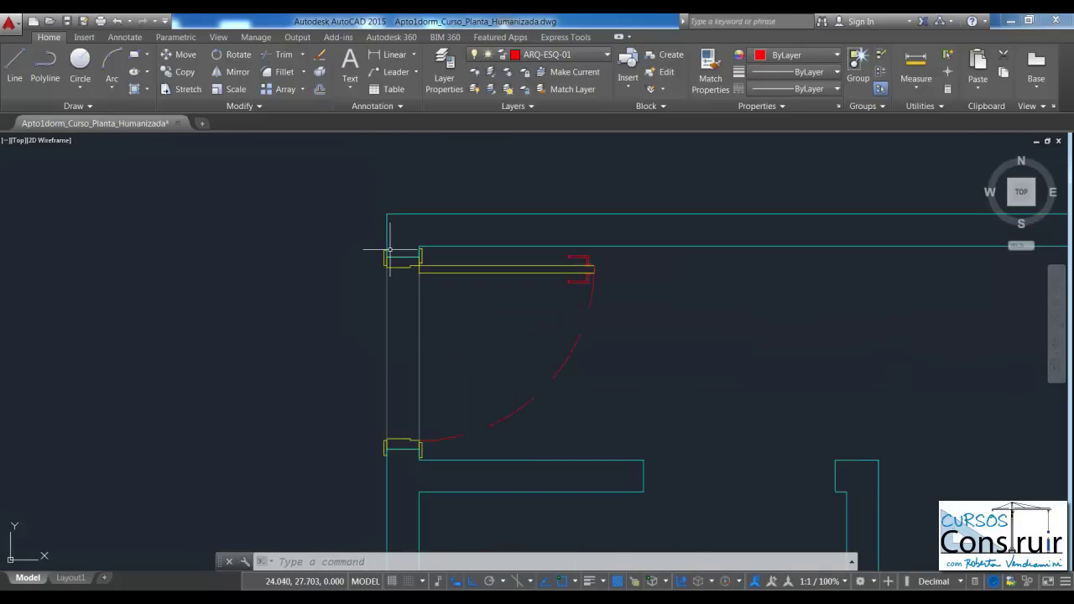
{"action": "scroll", "coordinate": [391, 252], "scroll_direction": "down", "scroll_amount": 2}
{"action": "scroll", "coordinate": [381, 334], "scroll_direction": "down", "scroll_amount": 2}
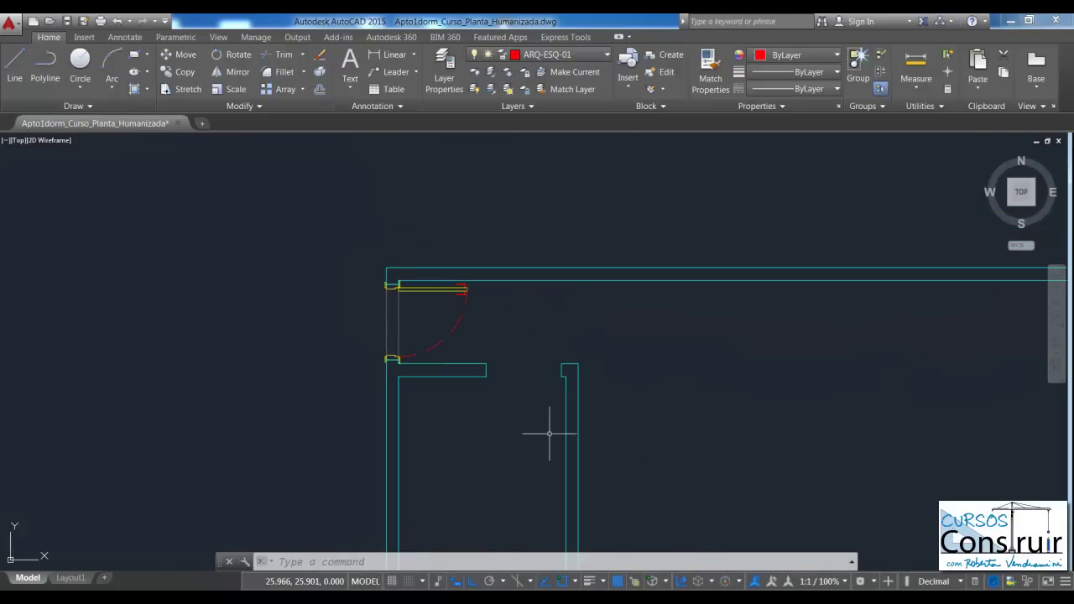
{"action": "scroll", "coordinate": [552, 435], "scroll_direction": "up", "scroll_amount": 2}
{"action": "scroll", "coordinate": [556, 436], "scroll_direction": "up", "scroll_amount": 2}
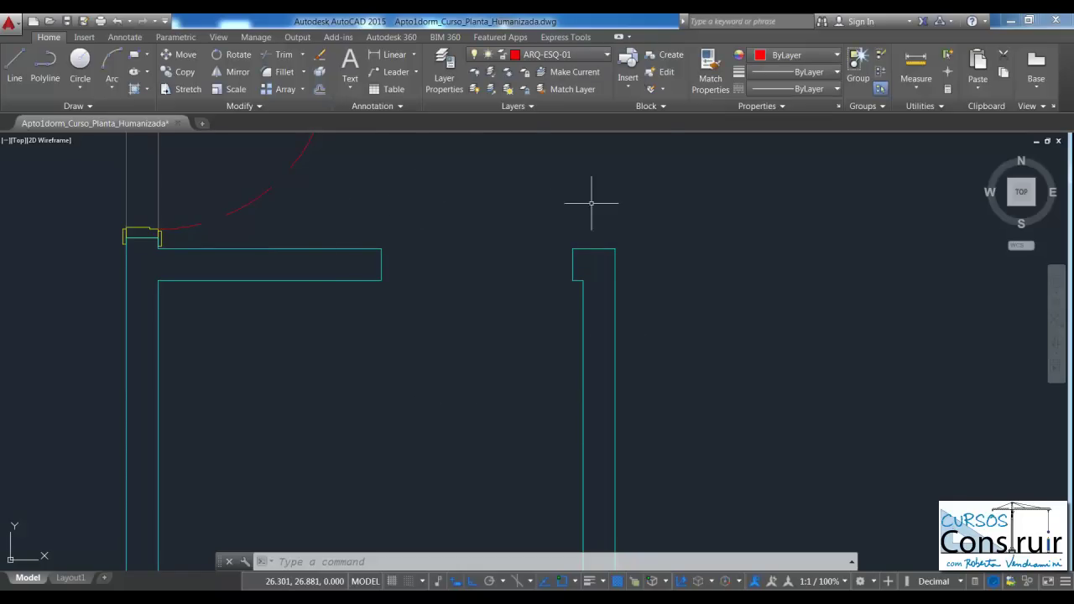
{"action": "scroll", "coordinate": [456, 347], "scroll_direction": "down", "scroll_amount": 2}
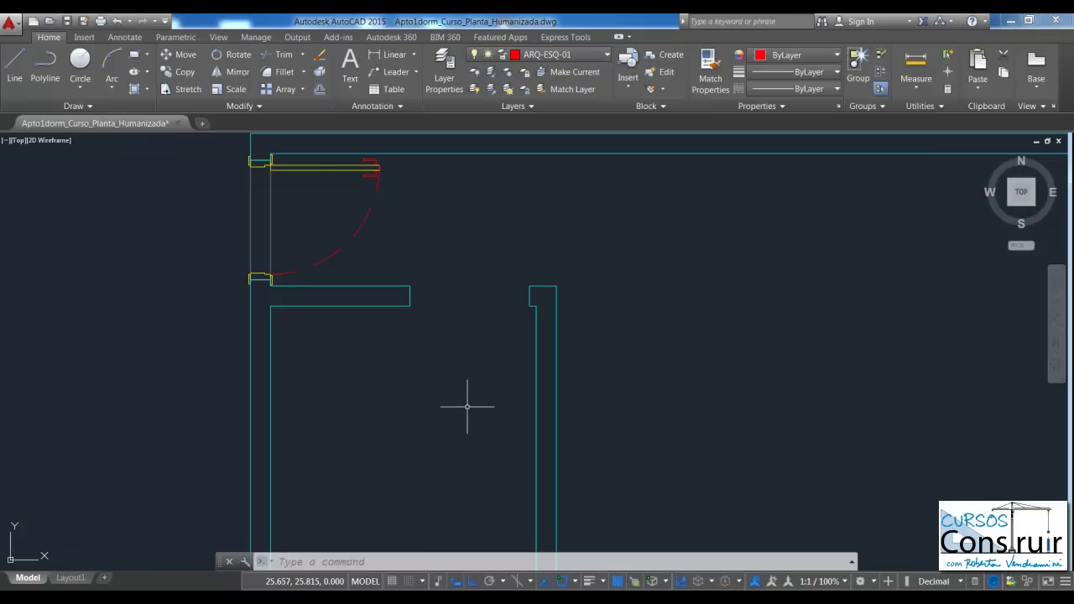
Start inserting the Porta_abrir_dinâmica block with I, confirming the Insert dialog.
{"action": "type", "text": "i"}
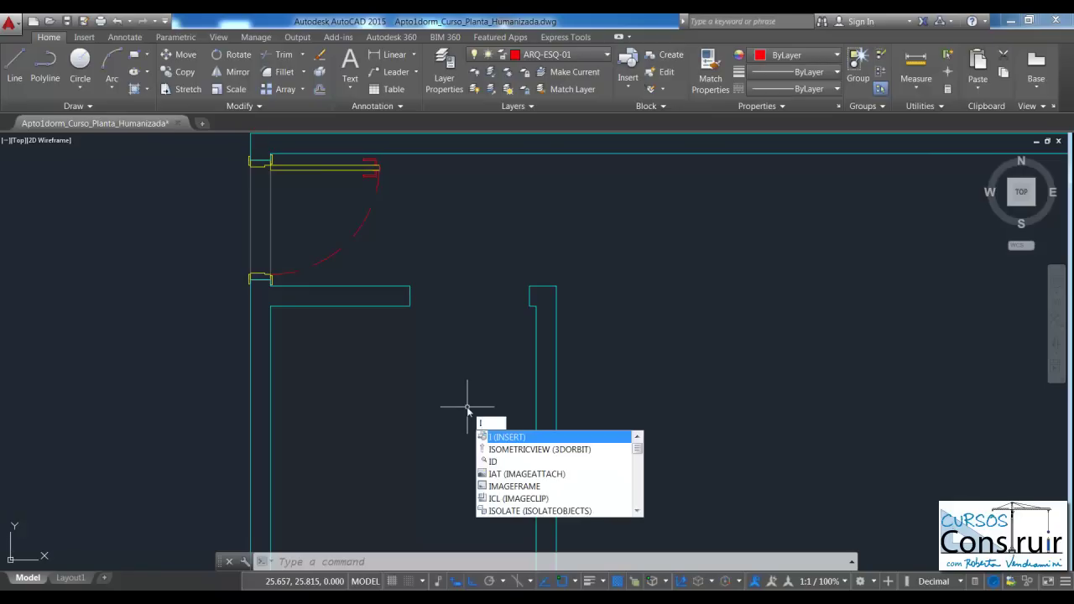
{"action": "key", "text": "Return"}
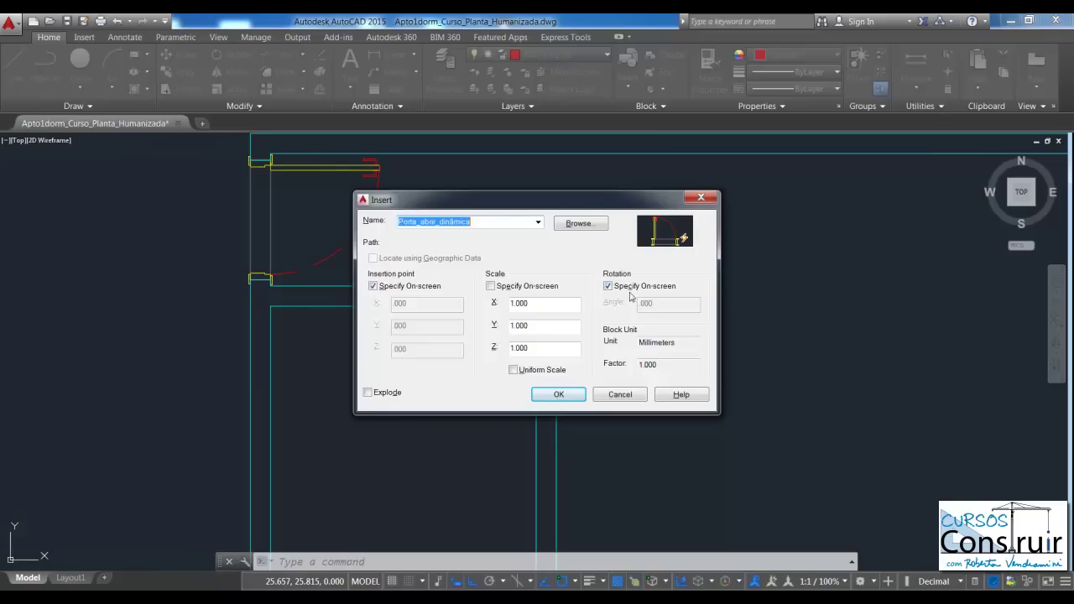
{"action": "left_click", "coordinate": [556, 395]}
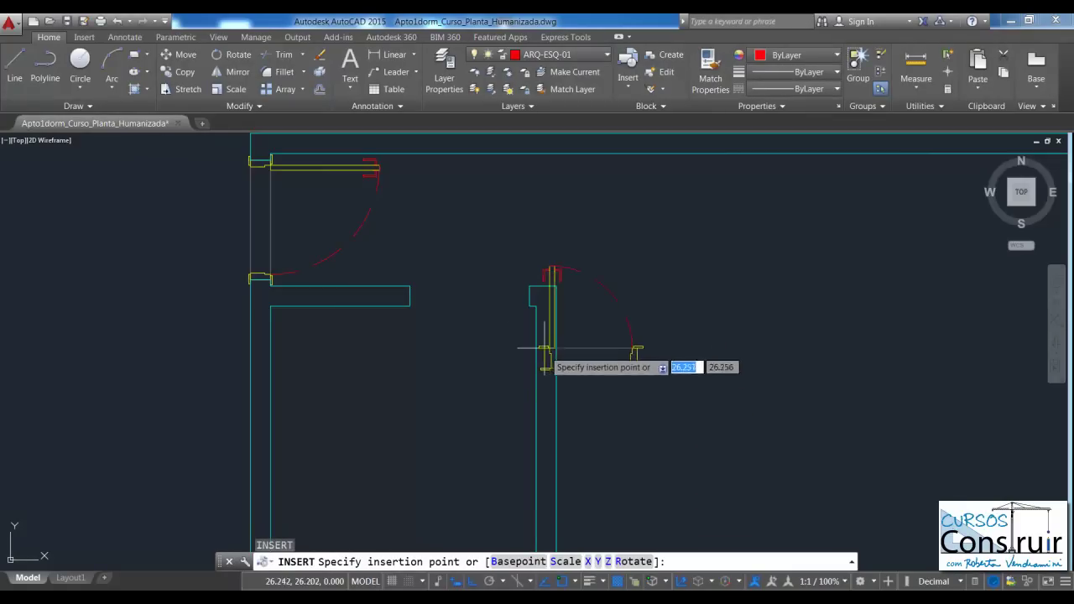
{"action": "scroll", "coordinate": [559, 302], "scroll_direction": "up", "scroll_amount": 2}
{"action": "scroll", "coordinate": [560, 302], "scroll_direction": "up", "scroll_amount": 3}
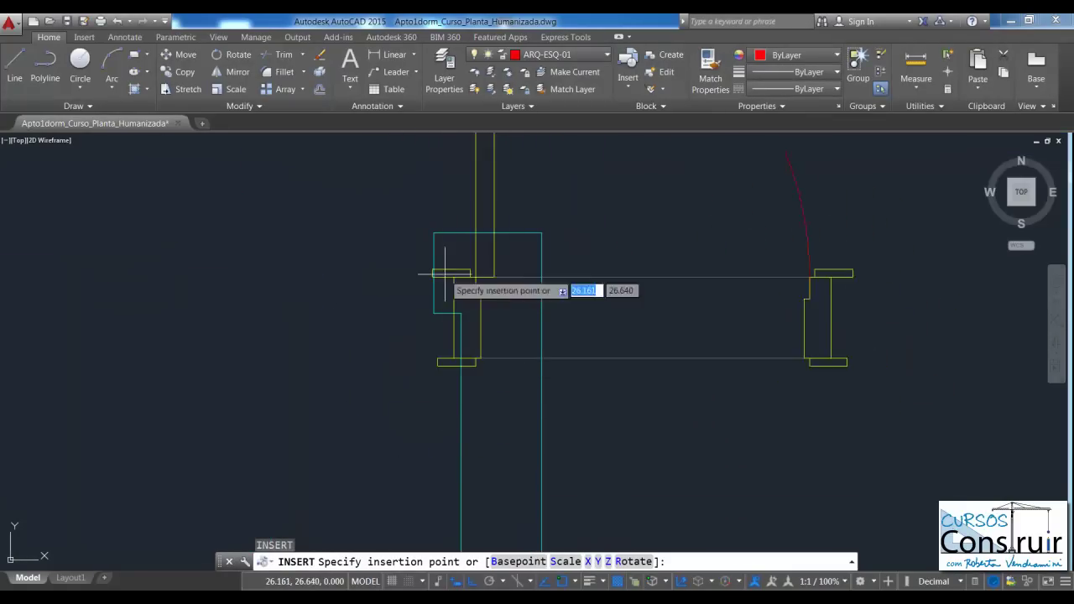
{"action": "scroll", "coordinate": [614, 305], "scroll_direction": "down", "scroll_amount": 3}
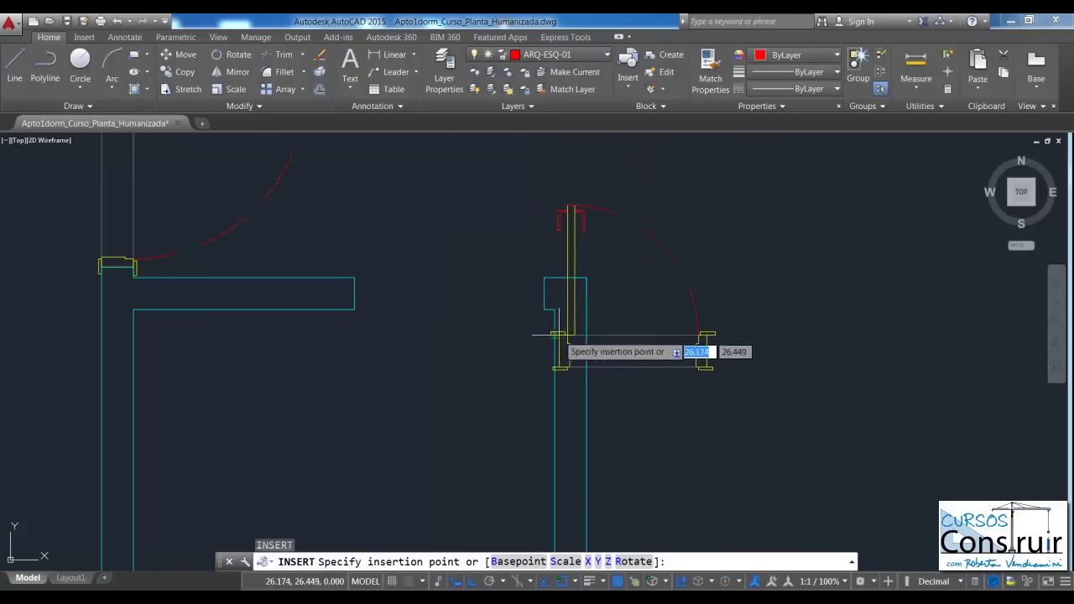
{"action": "scroll", "coordinate": [551, 310], "scroll_direction": "up", "scroll_amount": 2}
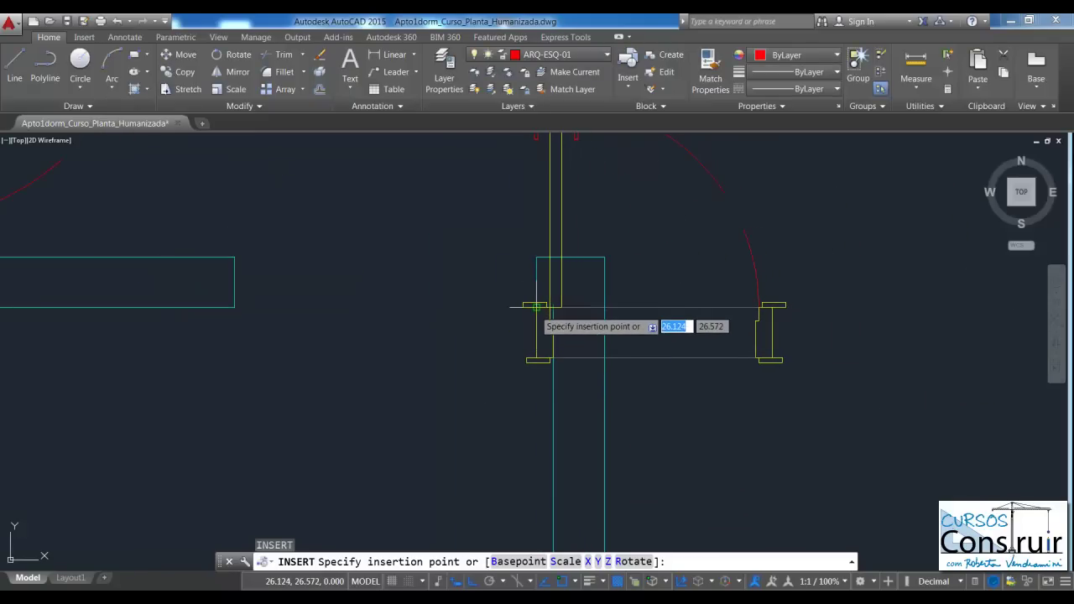
Anchor the door at the second opening's jamb corner, rotated 180°.
{"action": "left_click", "coordinate": [535, 307]}
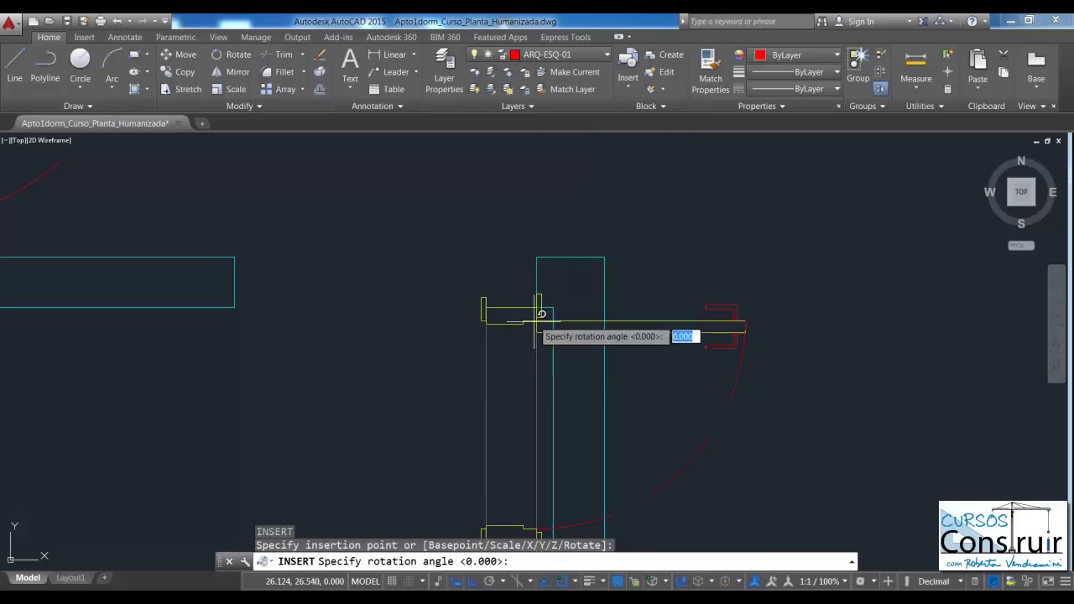
{"action": "scroll", "coordinate": [531, 344], "scroll_direction": "down", "scroll_amount": 2}
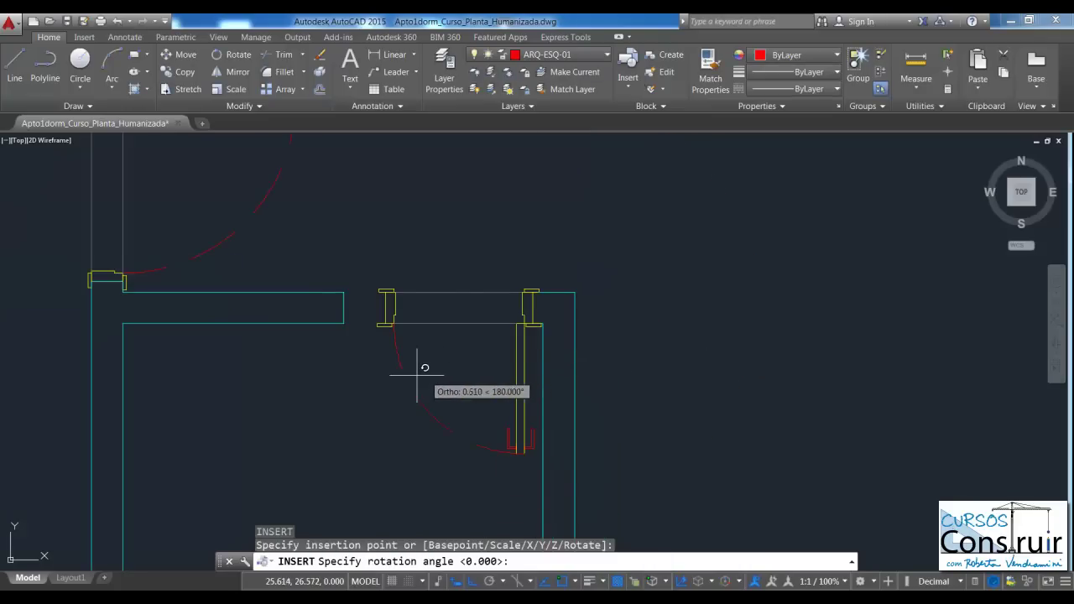
{"action": "left_click", "coordinate": [306, 373]}
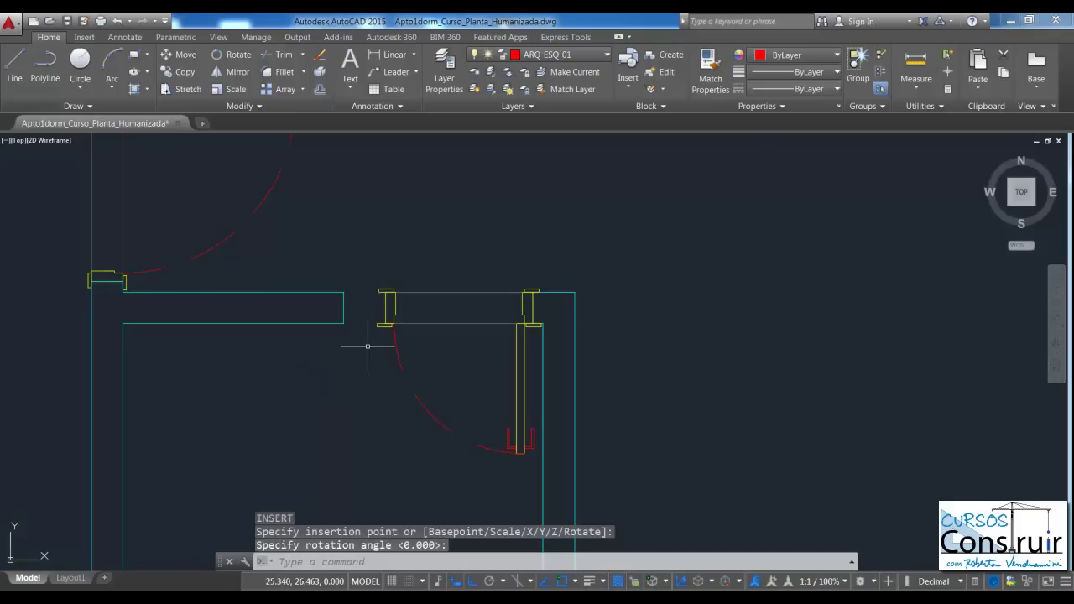
{"action": "scroll", "coordinate": [448, 356], "scroll_direction": "up", "scroll_amount": 2}
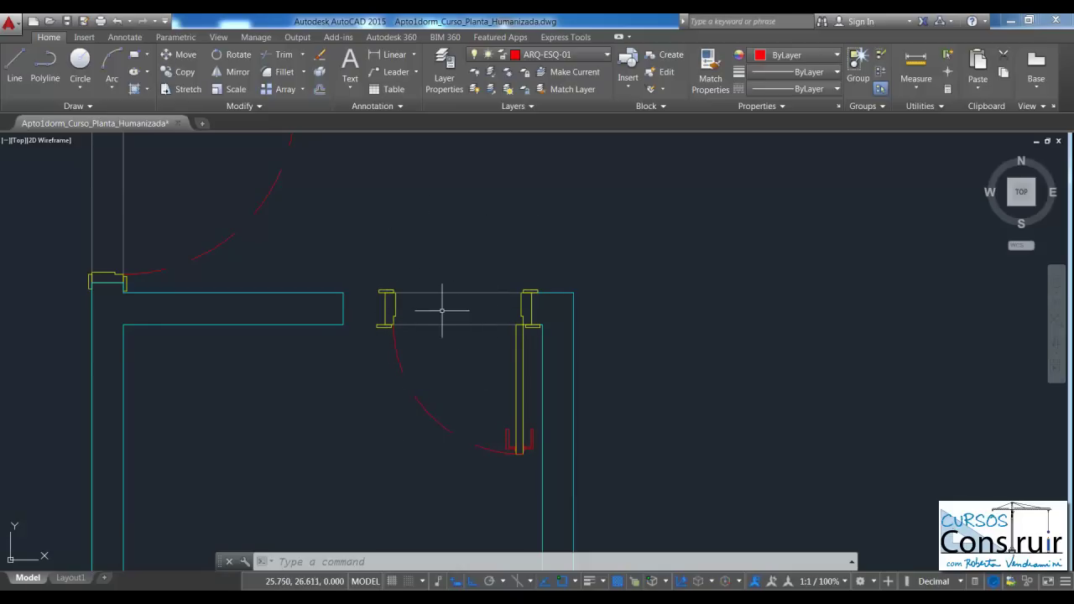
{"action": "scroll", "coordinate": [489, 331], "scroll_direction": "down", "scroll_amount": 2}
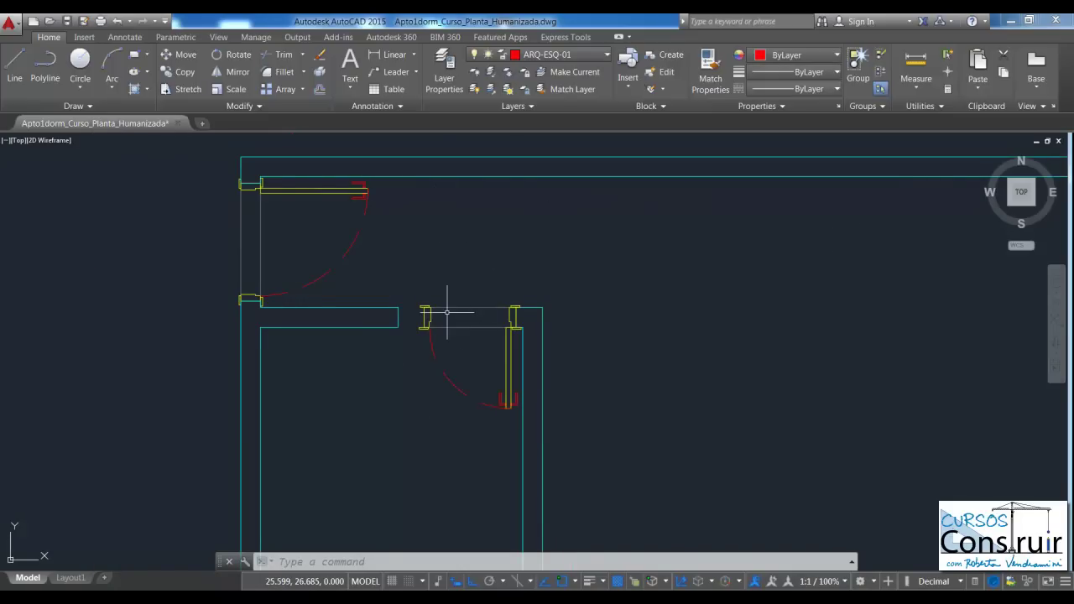
{"action": "scroll", "coordinate": [456, 348], "scroll_direction": "up", "scroll_amount": 2}
{"action": "scroll", "coordinate": [456, 347], "scroll_direction": "down", "scroll_amount": 2}
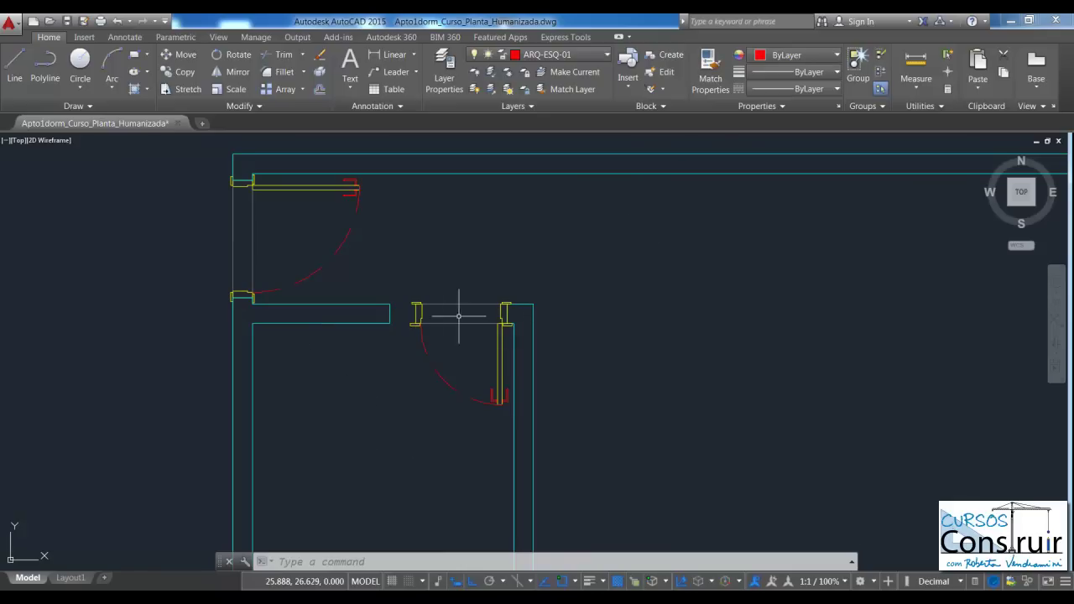
{"action": "scroll", "coordinate": [475, 344], "scroll_direction": "up", "scroll_amount": 3}
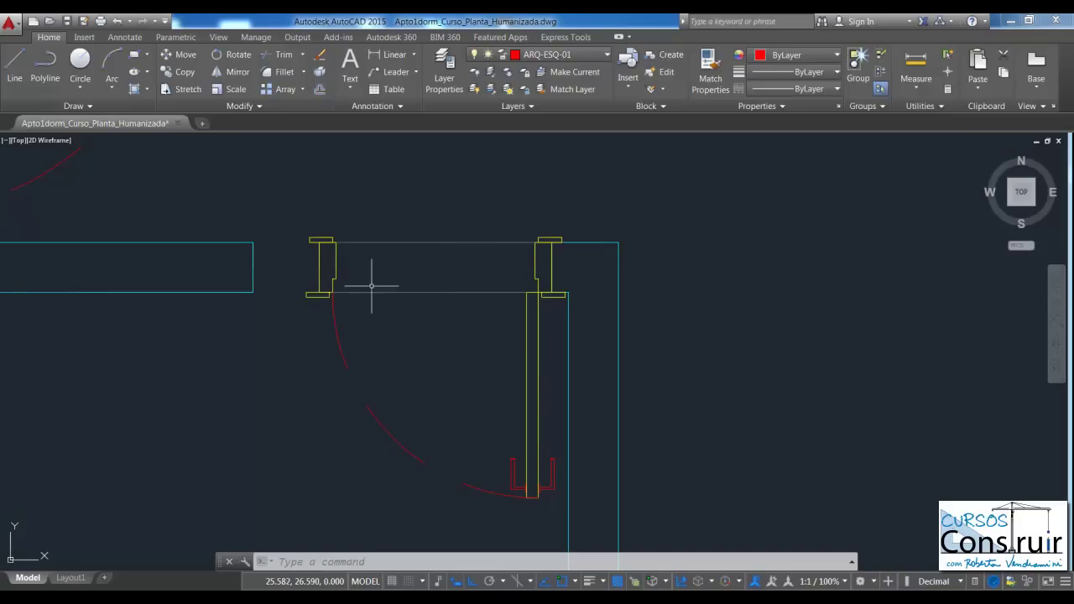
Set the new door's leaf to Folha Porta 82cm and its sill to Com bit.
{"action": "left_click", "coordinate": [336, 249]}
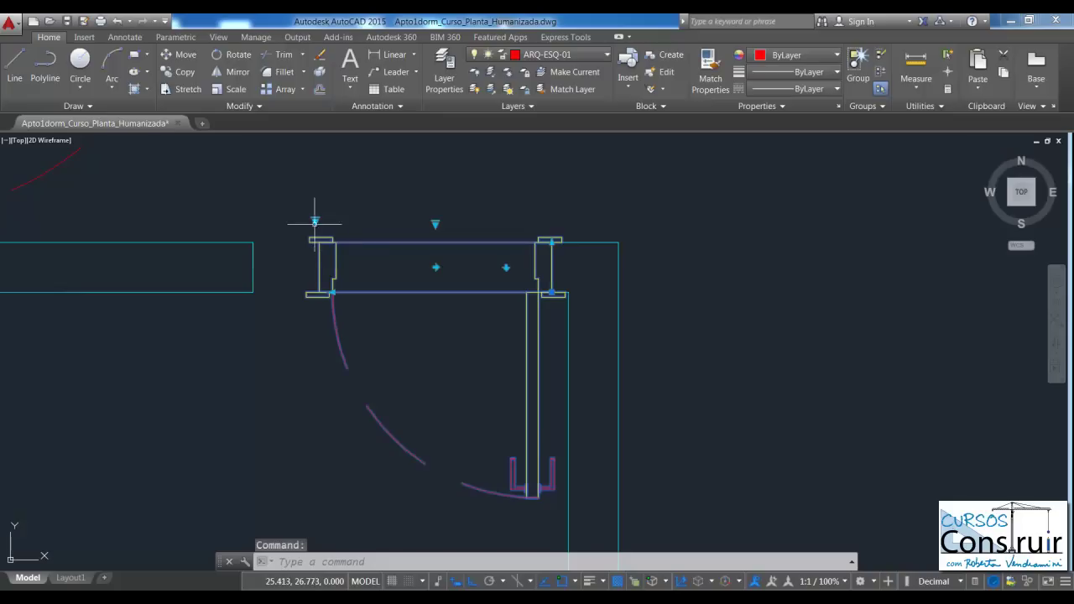
{"action": "left_click", "coordinate": [315, 222]}
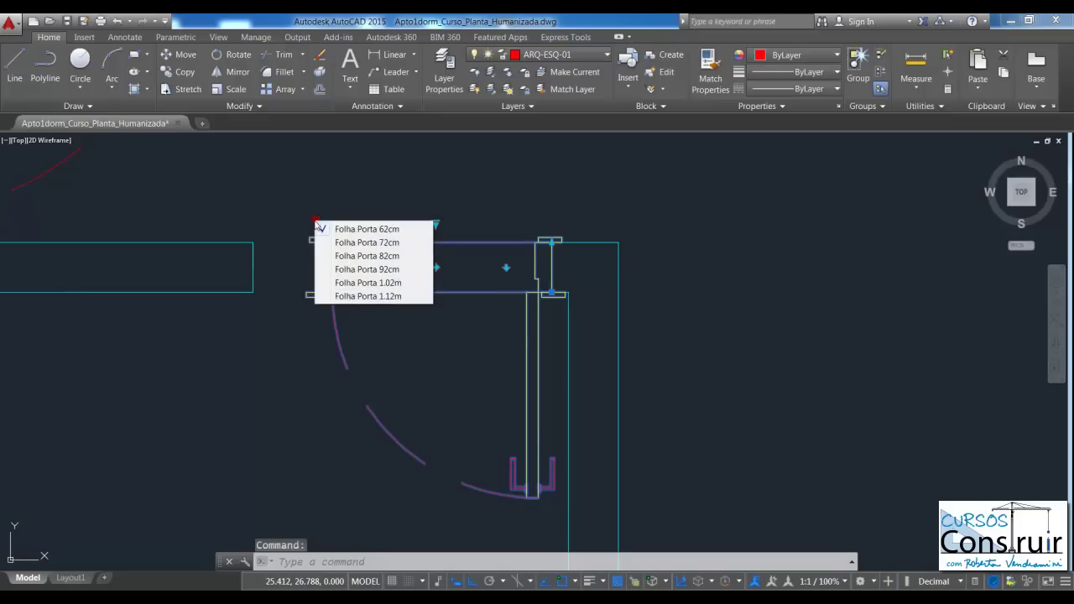
{"action": "left_click", "coordinate": [367, 256]}
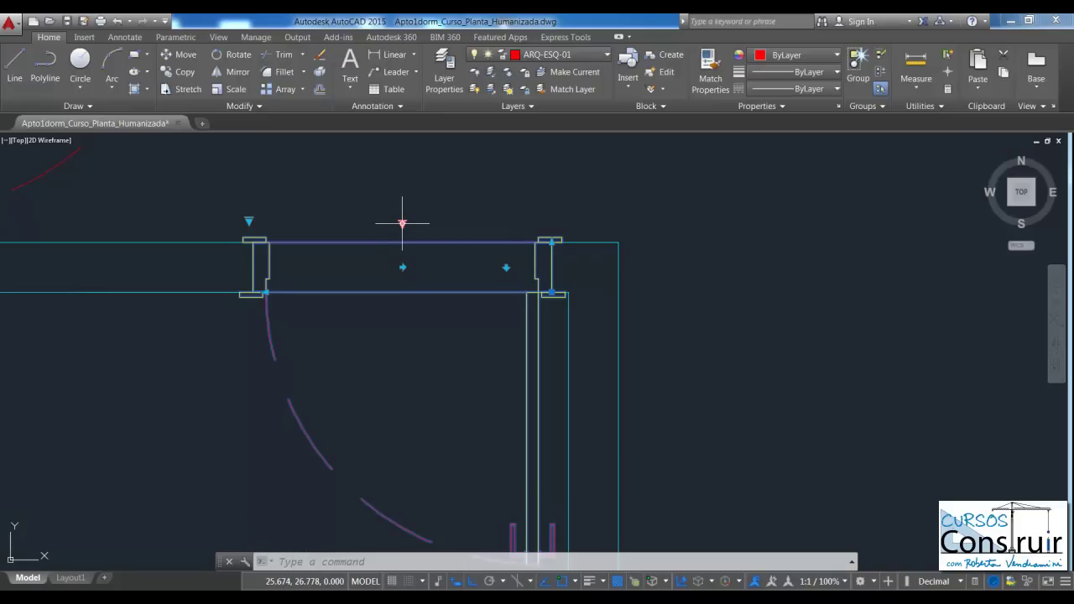
{"action": "left_click", "coordinate": [402, 223]}
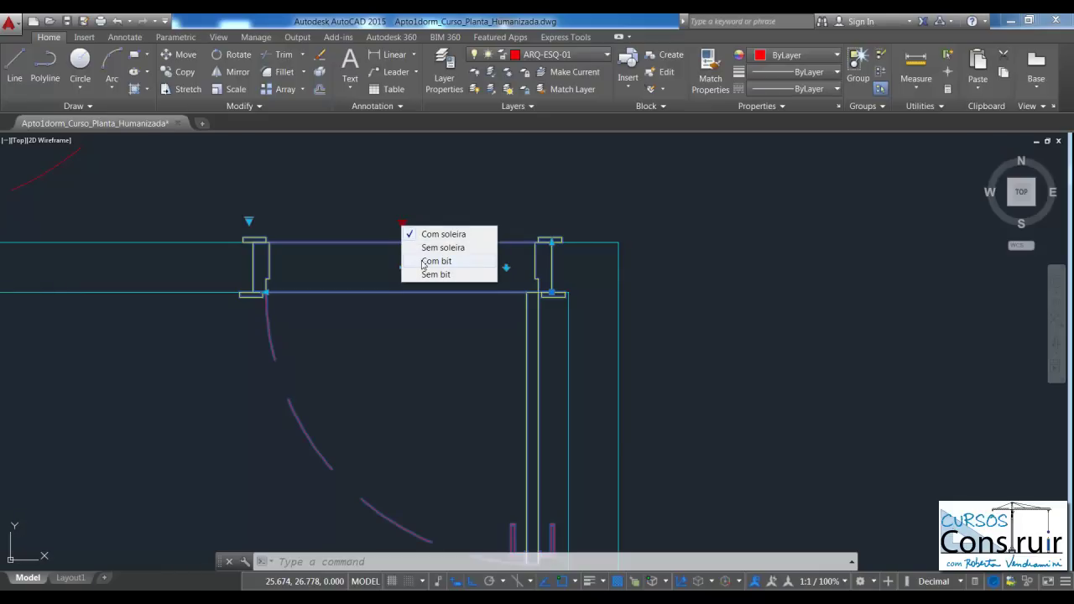
{"action": "left_click", "coordinate": [423, 263]}
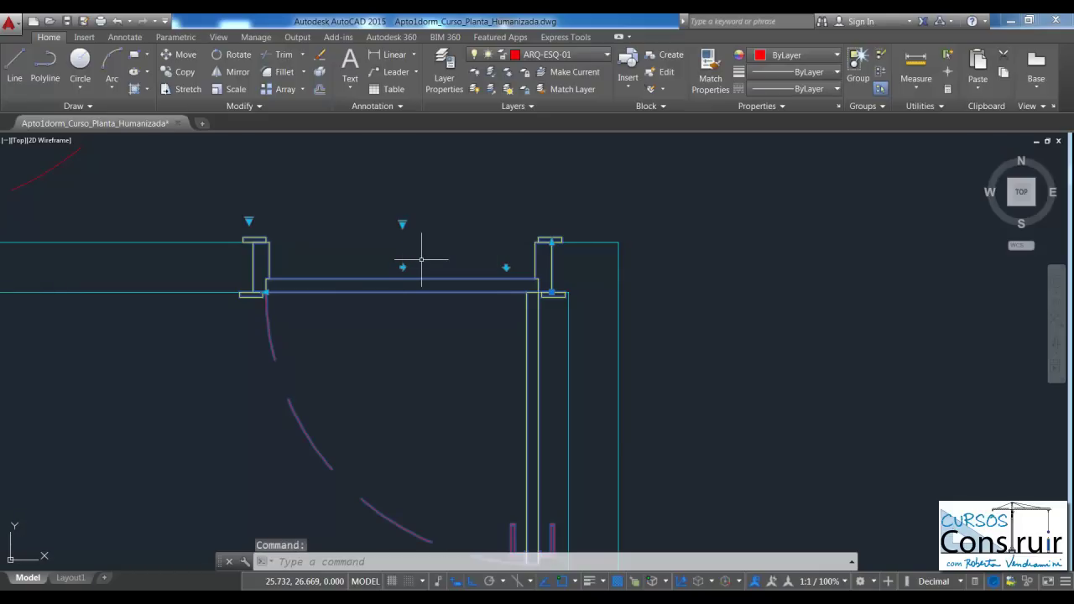
Send the door to the back of the draw order.
{"action": "scroll", "coordinate": [421, 259], "scroll_direction": "down", "scroll_amount": 2}
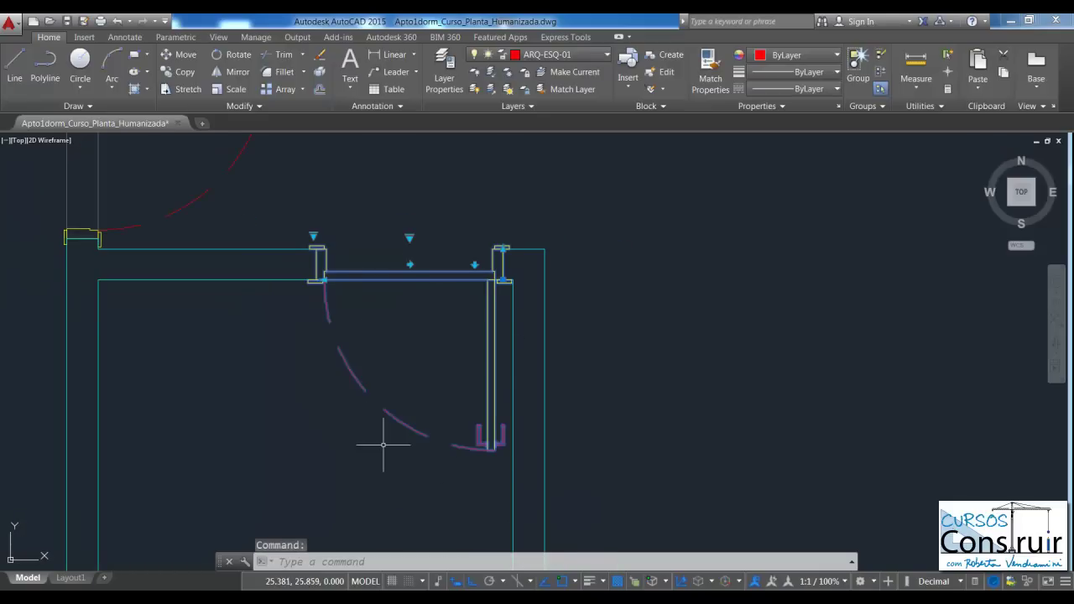
{"action": "right_click", "coordinate": [470, 328]}
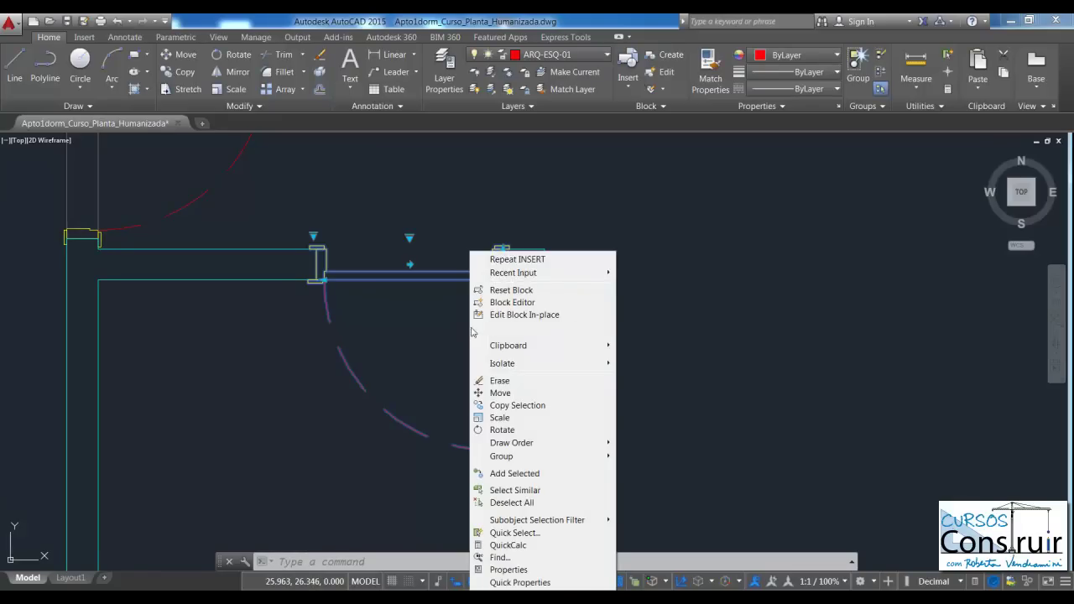
{"action": "mouse_move", "coordinate": [510, 442]}
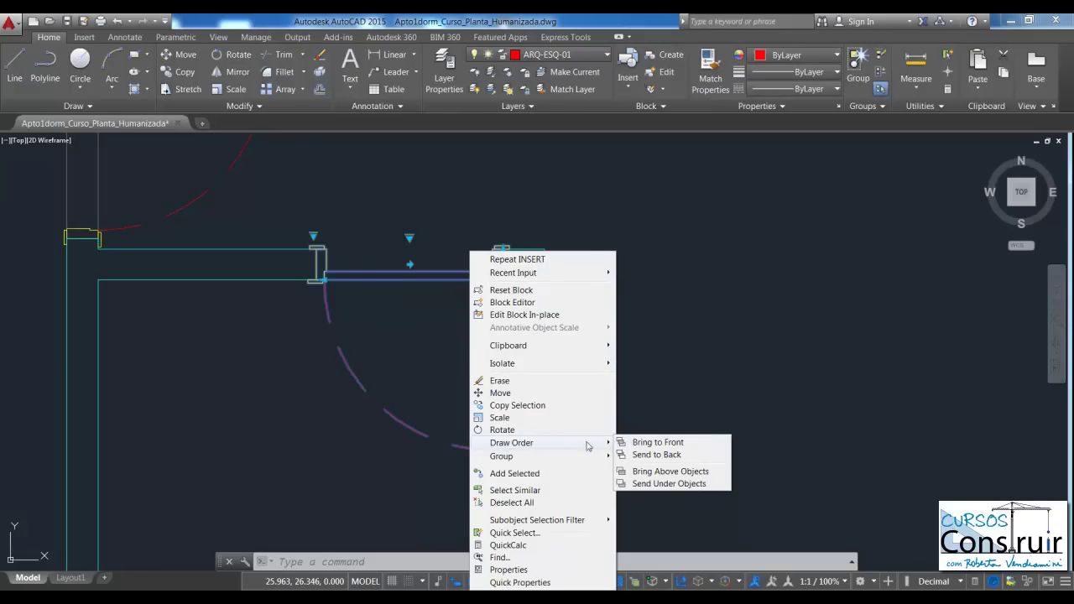
{"action": "left_click", "coordinate": [670, 457]}
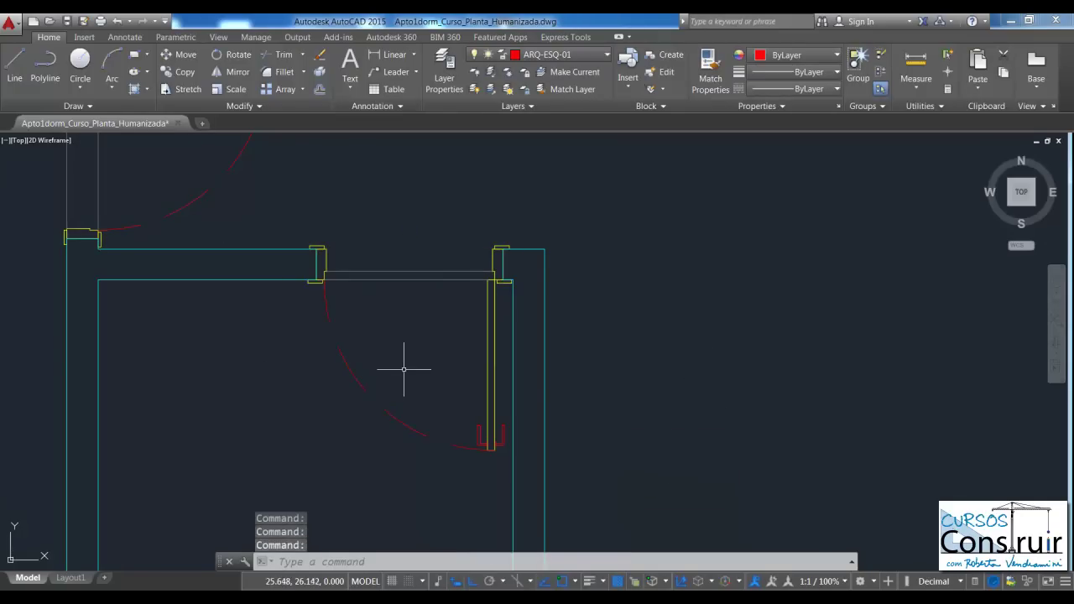
{"action": "scroll", "coordinate": [404, 368], "scroll_direction": "down", "scroll_amount": 3}
{"action": "scroll", "coordinate": [419, 373], "scroll_direction": "up", "scroll_amount": 1}
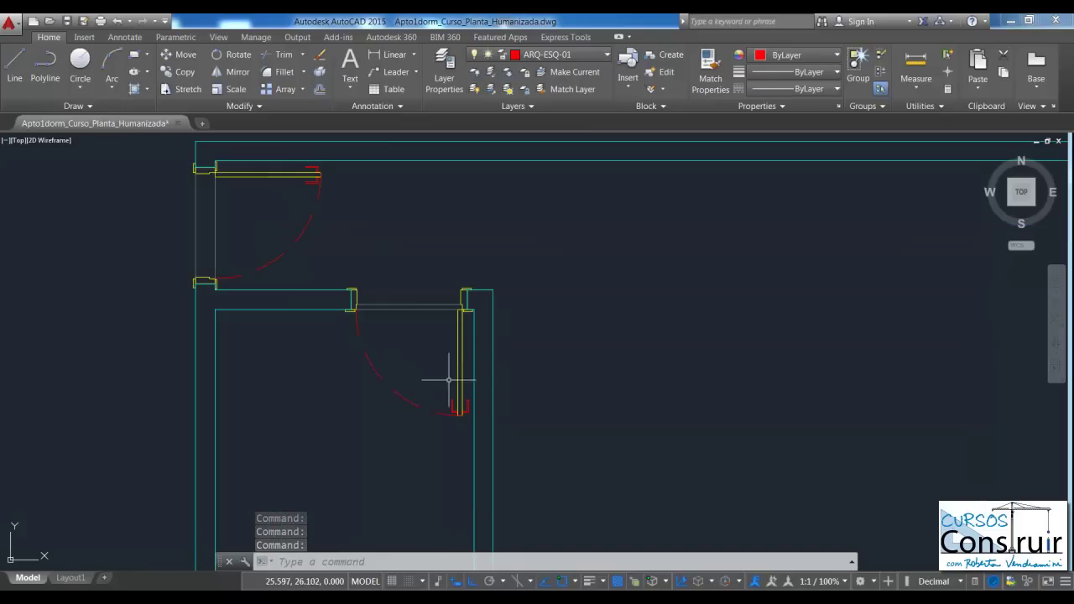
{"action": "scroll", "coordinate": [341, 234], "scroll_direction": "down", "scroll_amount": 3}
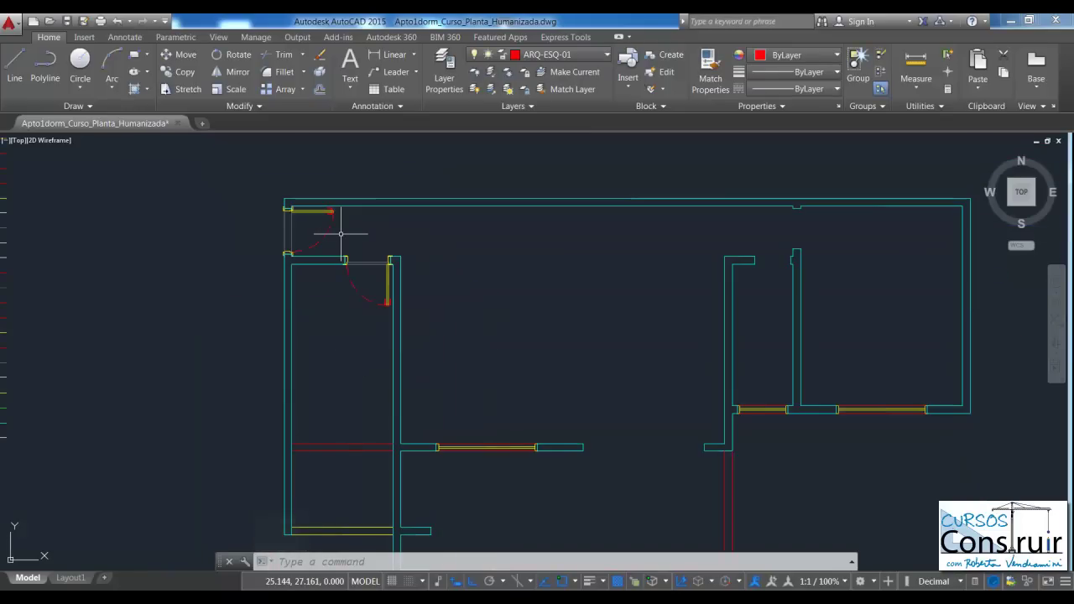
{"action": "scroll", "coordinate": [300, 242], "scroll_direction": "down", "scroll_amount": 2}
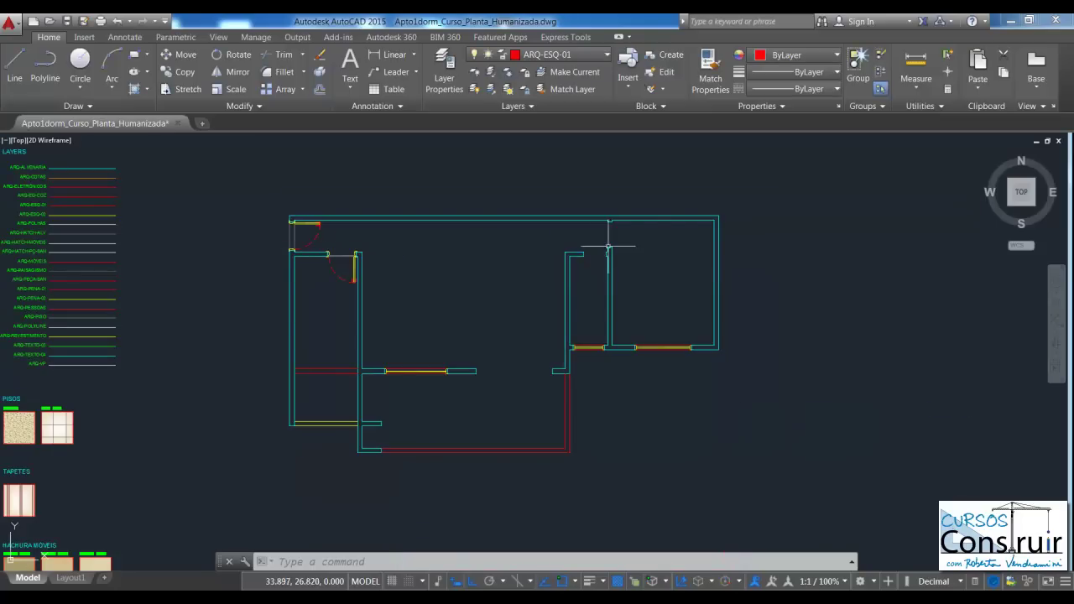
{"action": "scroll", "coordinate": [626, 217], "scroll_direction": "up", "scroll_amount": 4}
{"action": "scroll", "coordinate": [625, 218], "scroll_direction": "up", "scroll_amount": 2}
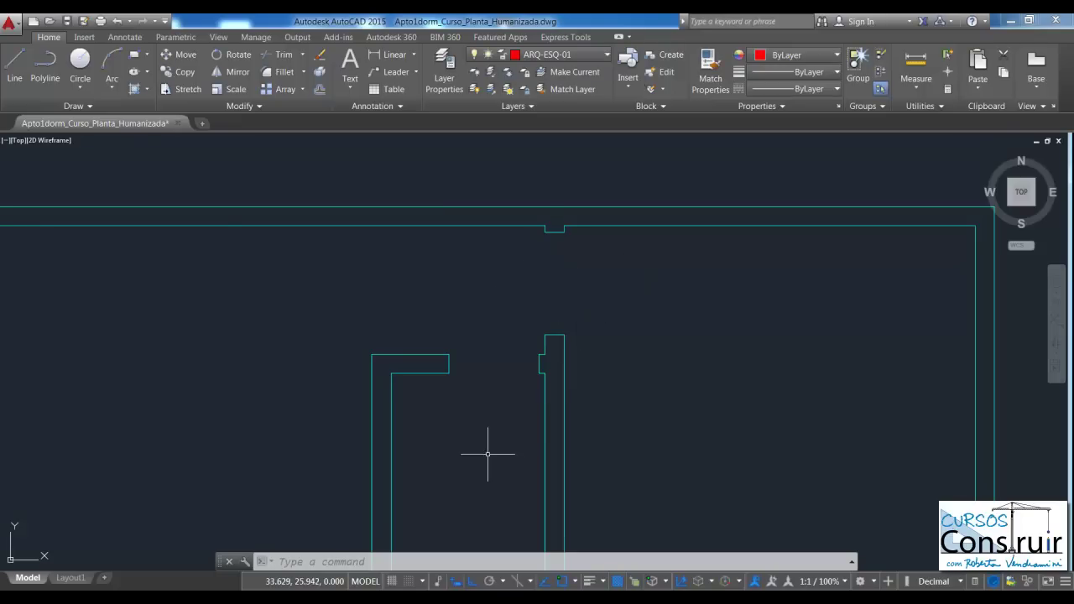
{"action": "scroll", "coordinate": [467, 263], "scroll_direction": "down", "scroll_amount": 2}
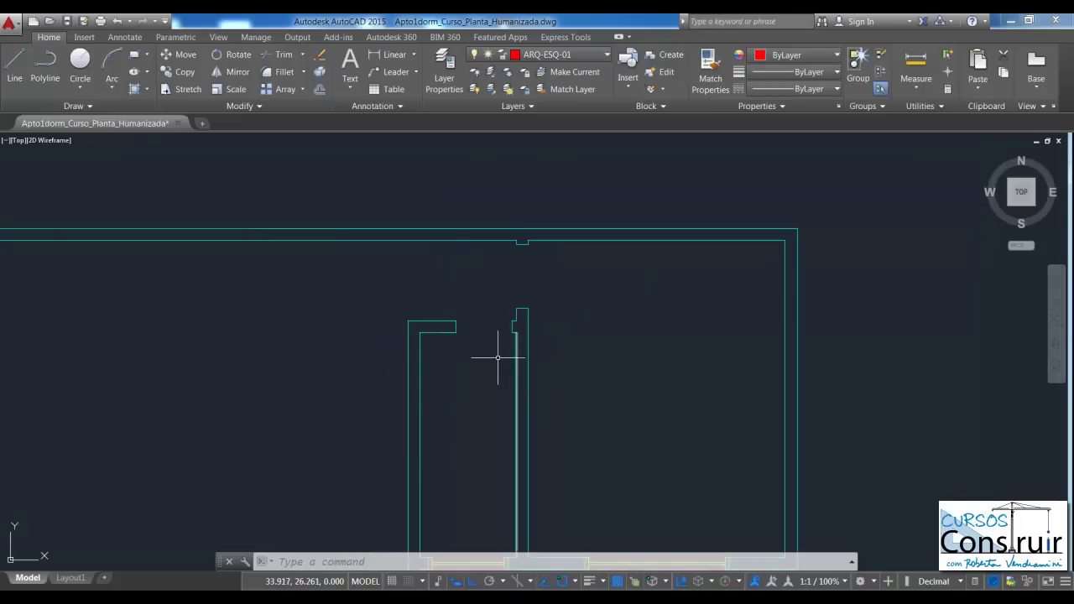
{"action": "scroll", "coordinate": [545, 238], "scroll_direction": "up", "scroll_amount": 2}
{"action": "type", "text": "DIST"}
{"action": "key", "text": "Return"}
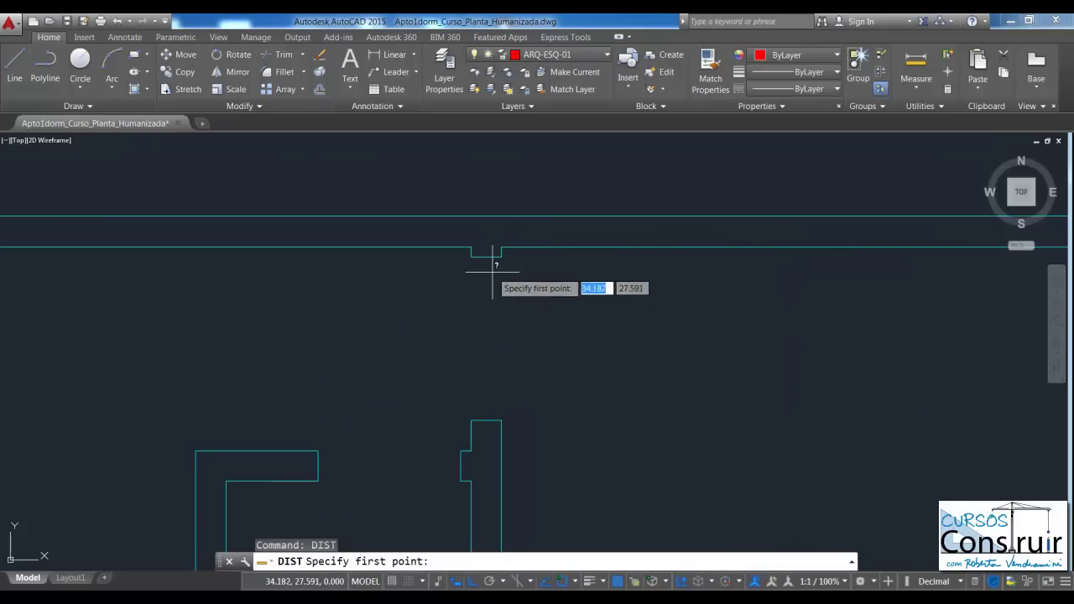
{"action": "left_click", "coordinate": [486, 257]}
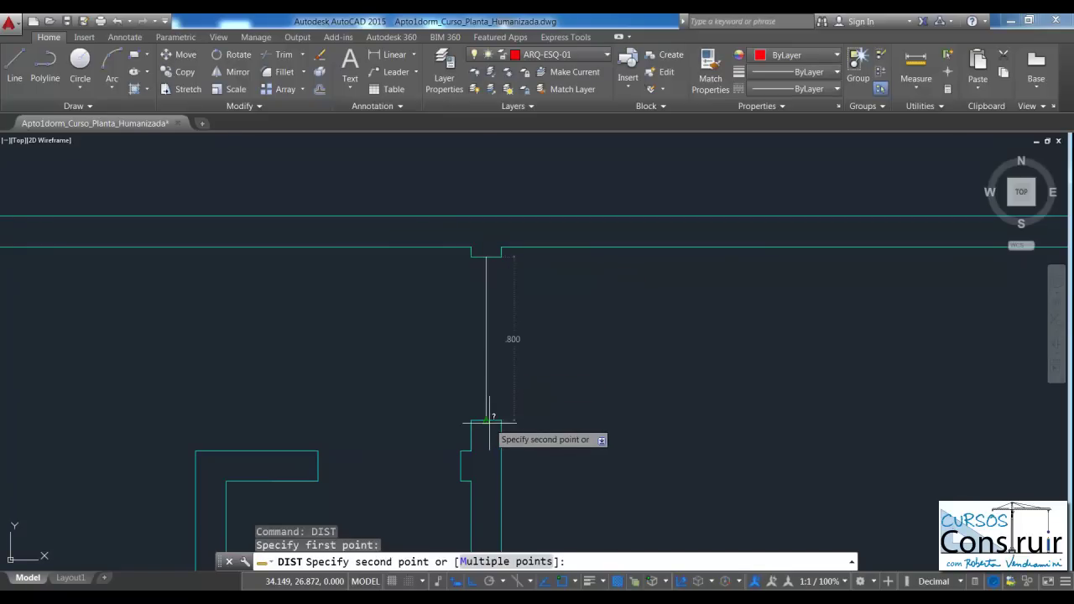
{"action": "left_click", "coordinate": [486, 419]}
{"action": "type", "text": "di"}
{"action": "key", "text": "Return"}
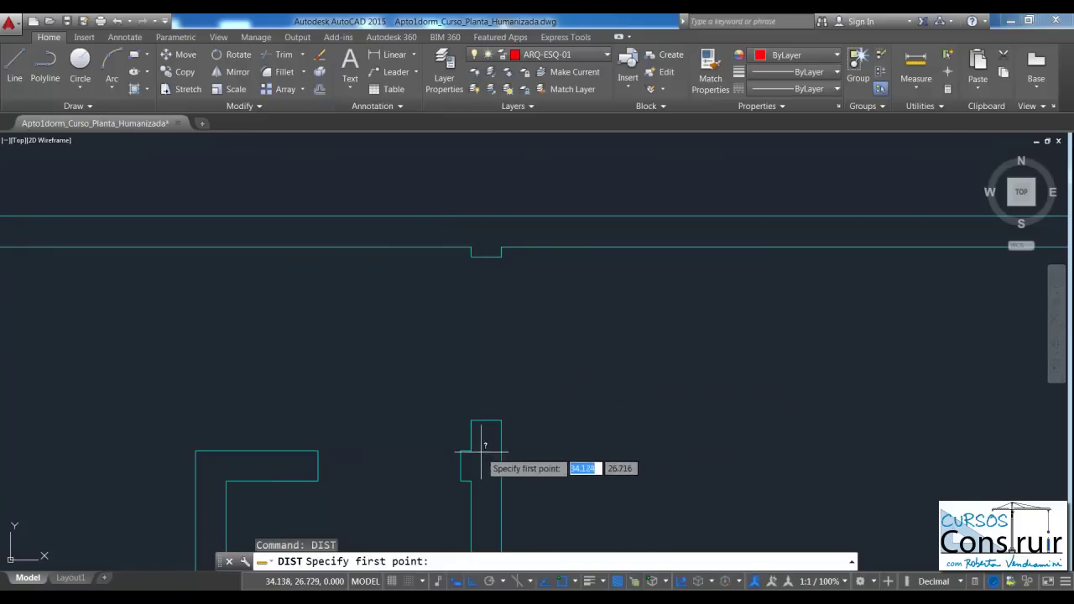
{"action": "left_click", "coordinate": [460, 466]}
{"action": "left_click", "coordinate": [318, 469]}
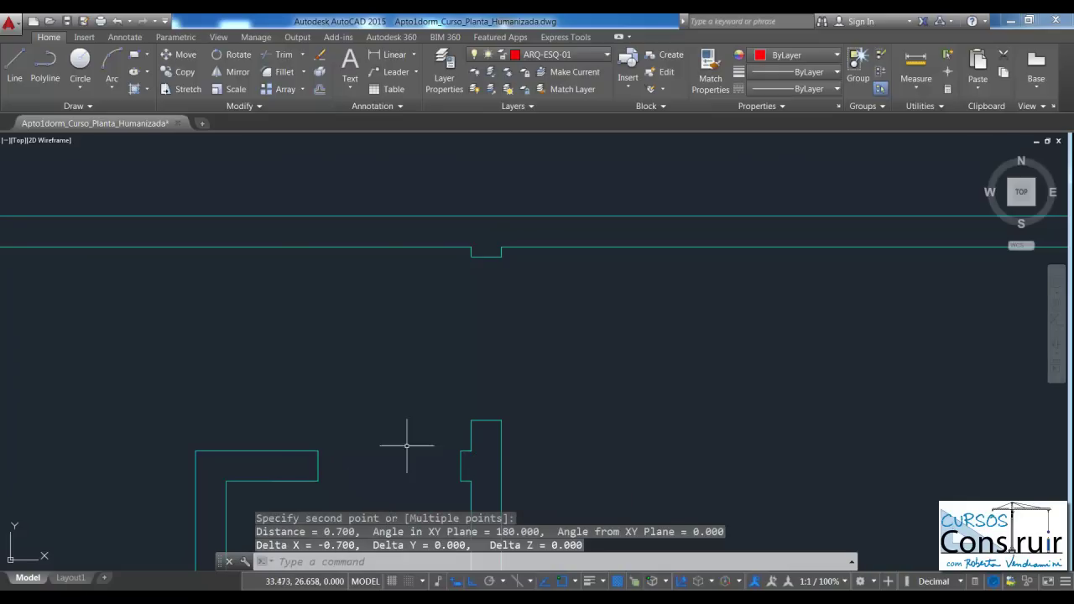
{"action": "key", "text": "Escape"}
{"action": "scroll", "coordinate": [490, 266], "scroll_direction": "down", "scroll_amount": 2}
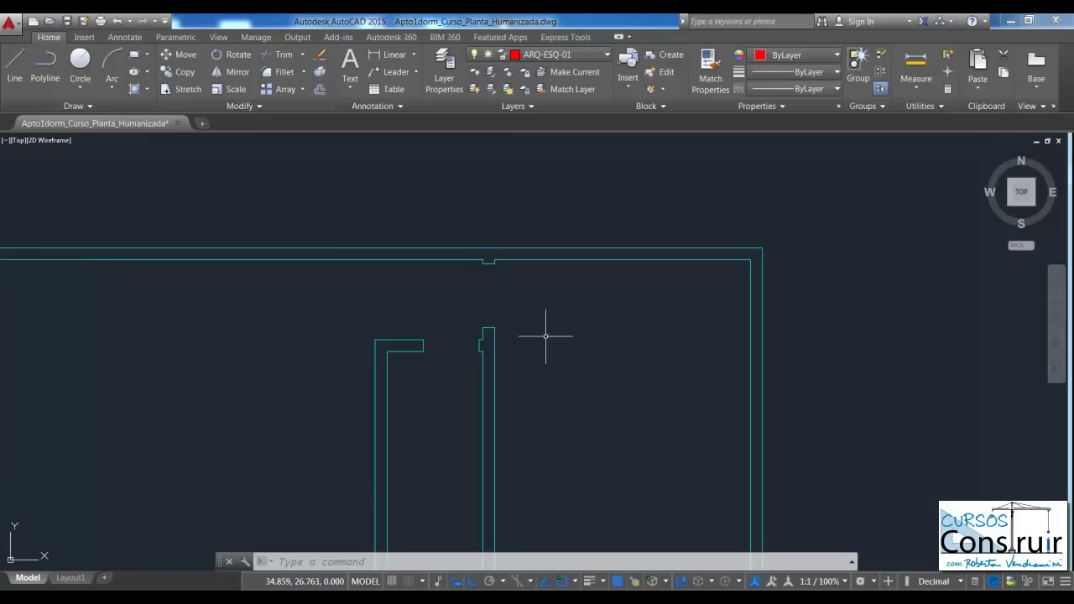
{"action": "scroll", "coordinate": [606, 202], "scroll_direction": "up", "scroll_amount": 1}
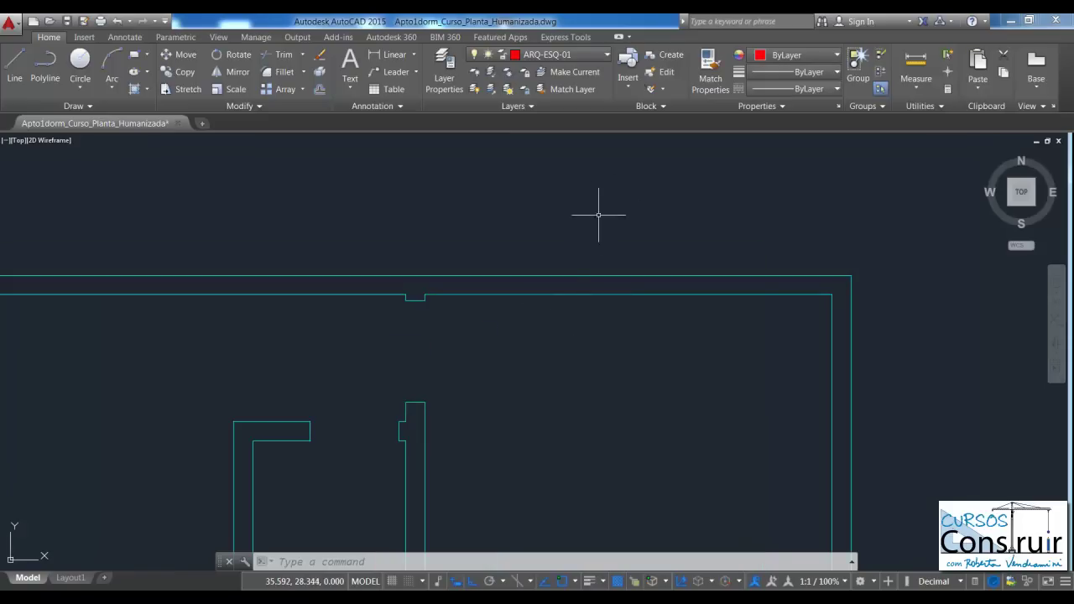
{"action": "scroll", "coordinate": [597, 216], "scroll_direction": "down", "scroll_amount": 1}
{"action": "scroll", "coordinate": [605, 239], "scroll_direction": "down", "scroll_amount": 2}
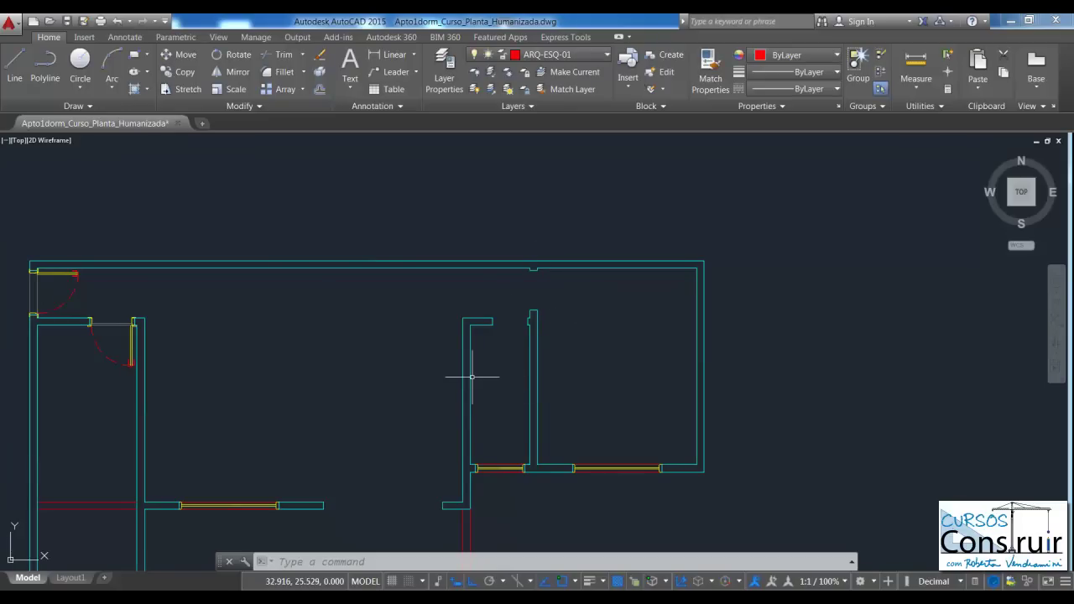
{"action": "scroll", "coordinate": [547, 288], "scroll_direction": "up", "scroll_amount": 4}
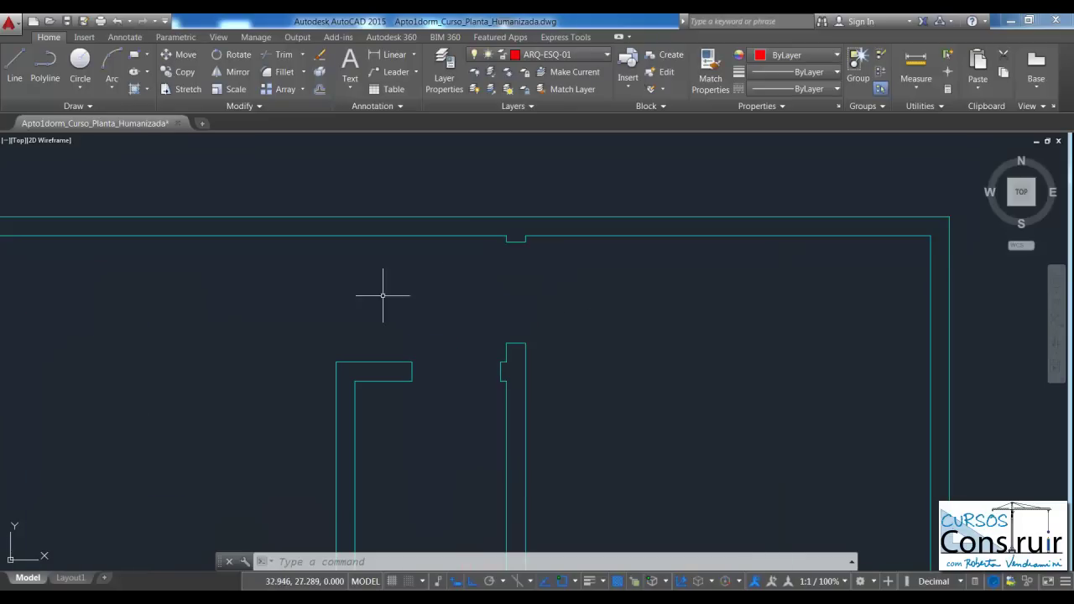
{"action": "scroll", "coordinate": [433, 296], "scroll_direction": "down", "scroll_amount": 2}
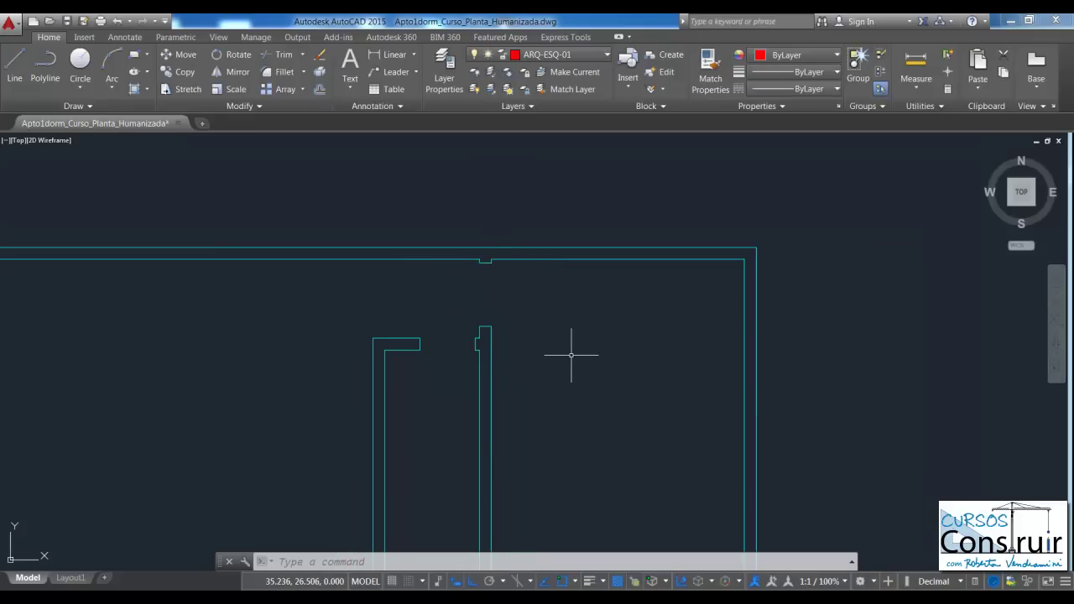
Insert the Porta_abrir_dinâmica door between the top and interior walls, rotated 270°.
{"action": "type", "text": "I"}
{"action": "key", "text": "Return"}
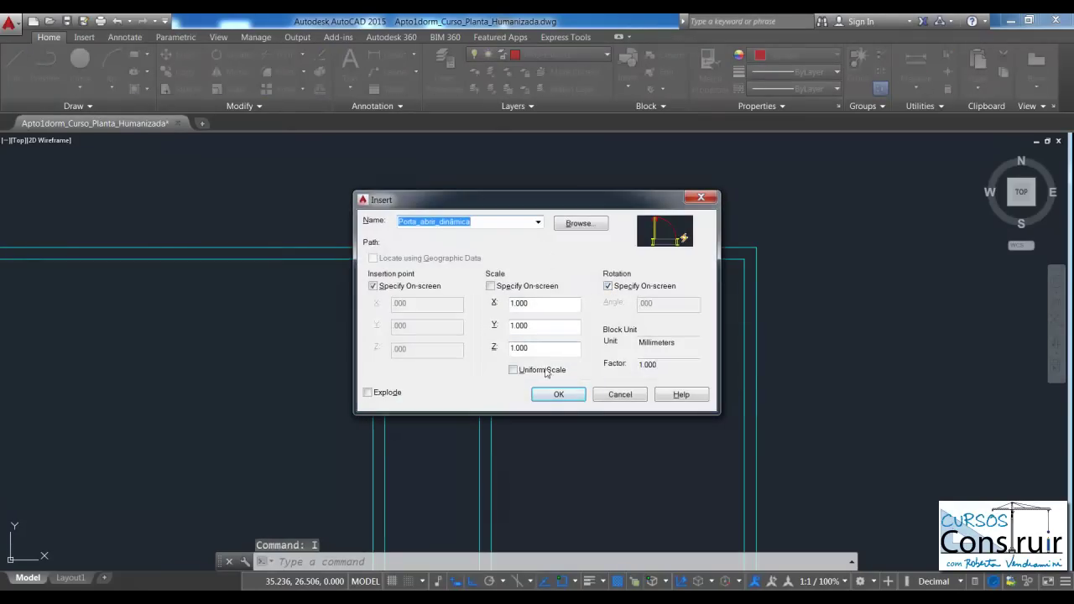
{"action": "left_click", "coordinate": [556, 394]}
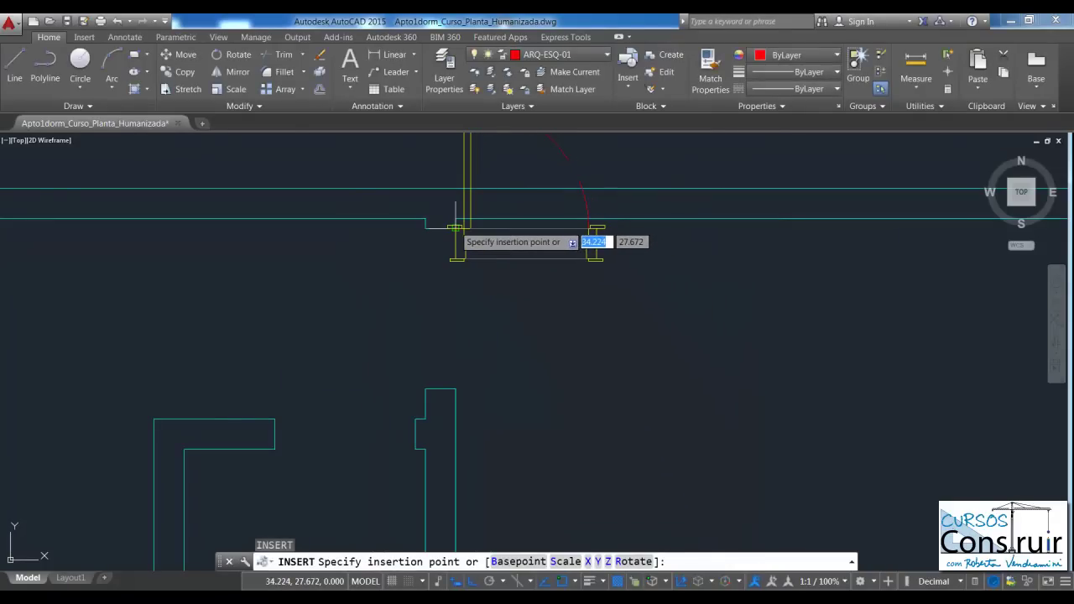
{"action": "left_click", "coordinate": [455, 226]}
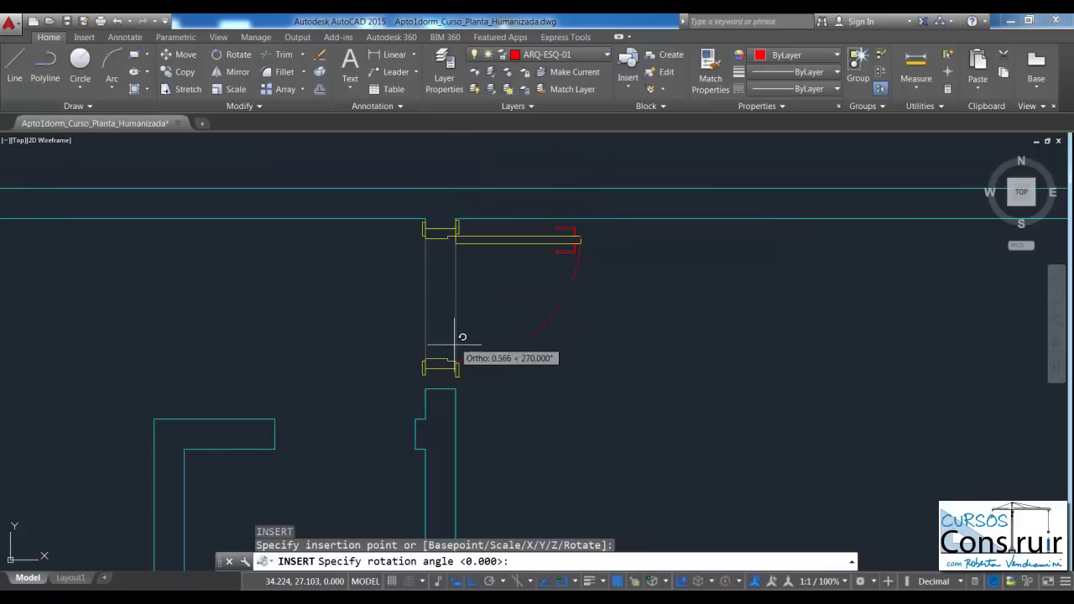
{"action": "left_click", "coordinate": [467, 424]}
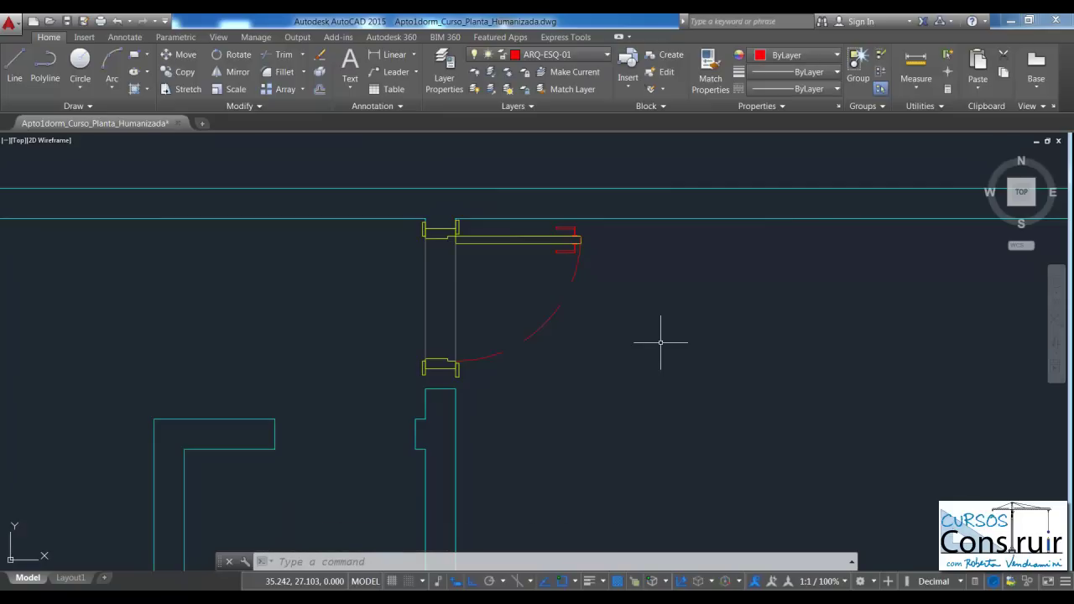
{"action": "key", "text": "Return"}
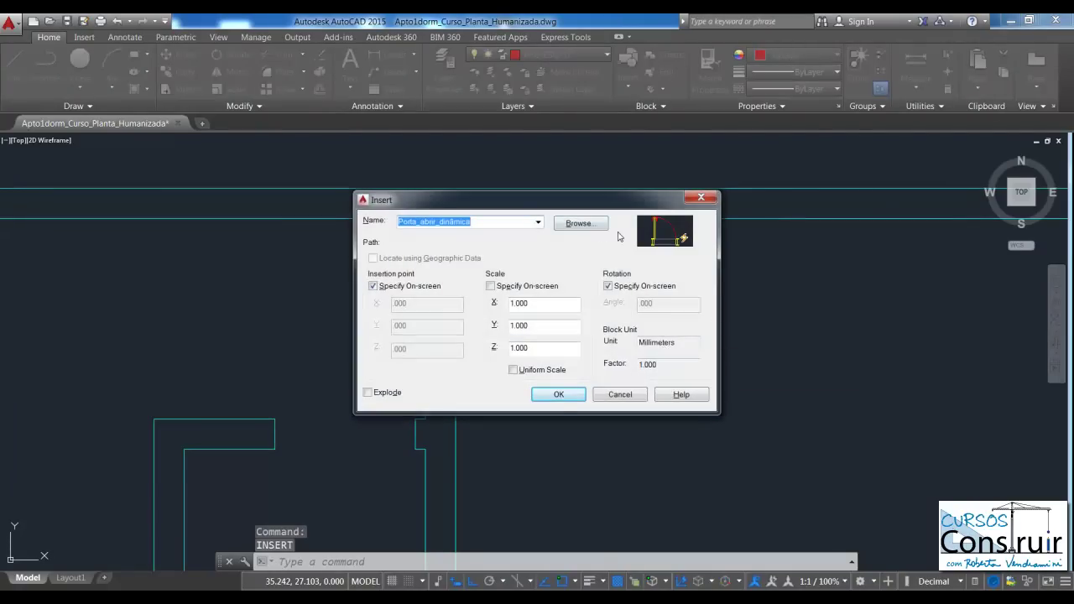
{"action": "left_click", "coordinate": [558, 394]}
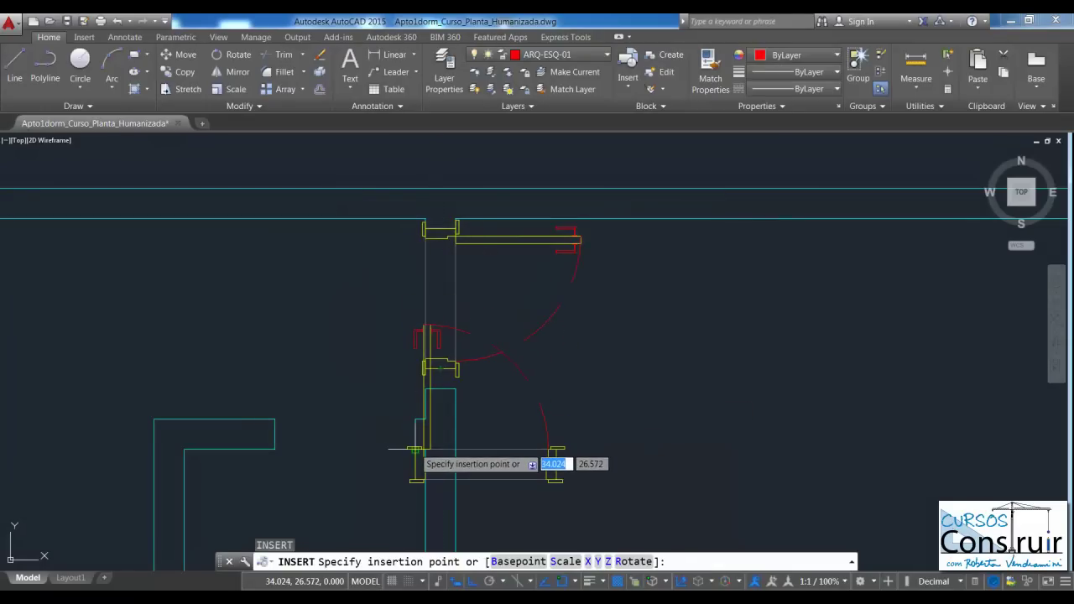
{"action": "left_click", "coordinate": [417, 451]}
{"action": "scroll", "coordinate": [323, 369], "scroll_direction": "down", "scroll_amount": 3}
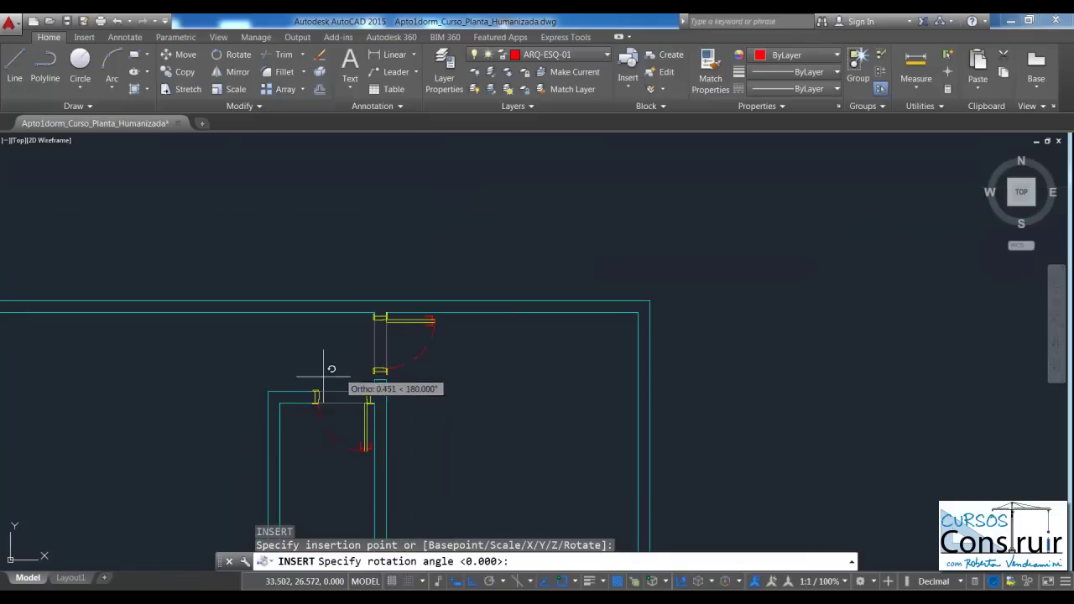
{"action": "left_click", "coordinate": [124, 402]}
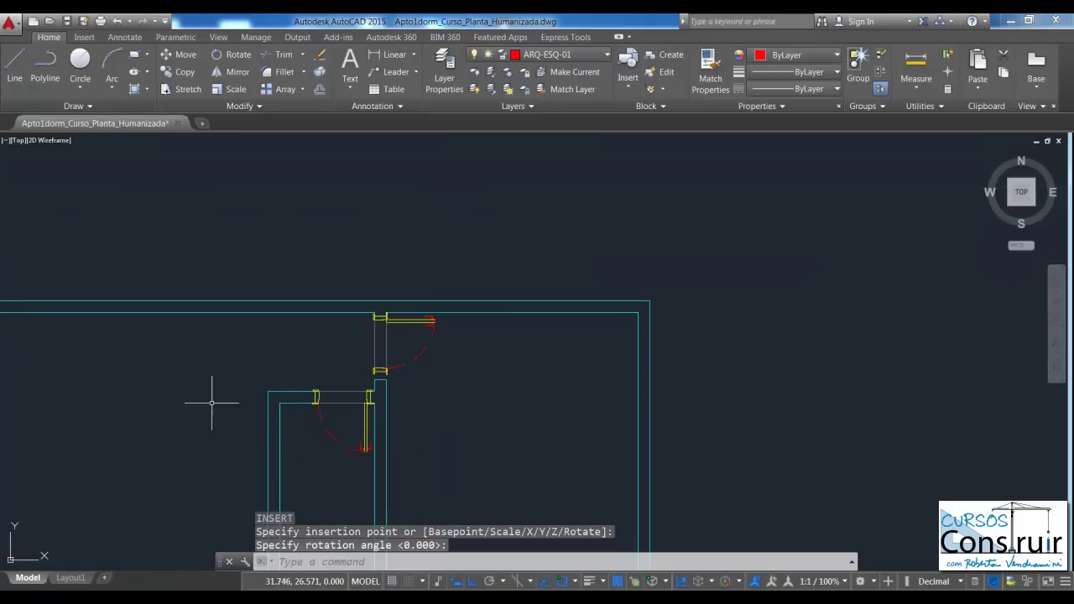
{"action": "scroll", "coordinate": [357, 422], "scroll_direction": "up", "scroll_amount": 4}
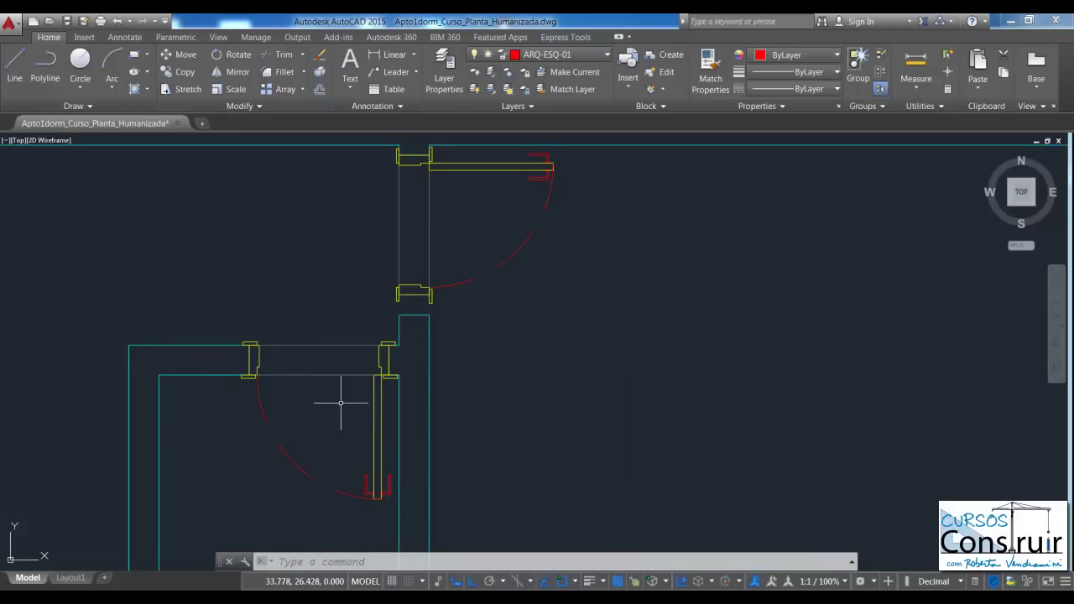
{"action": "left_click", "coordinate": [375, 391]}
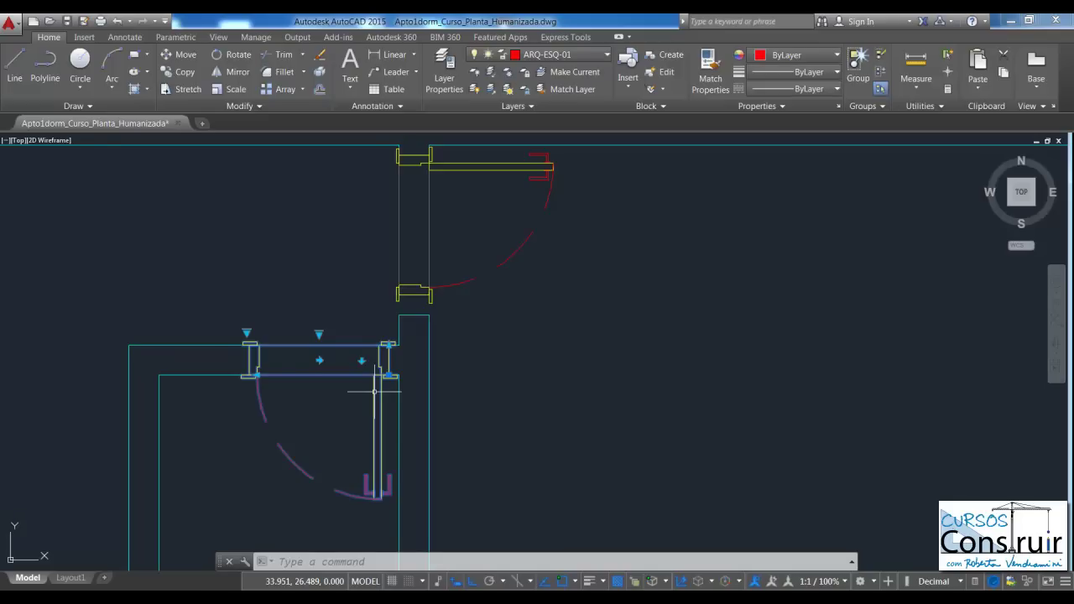
Send the lower door to the back and set the upper door's leaf to Folha Porta 72cm.
{"action": "right_click", "coordinate": [374, 390]}
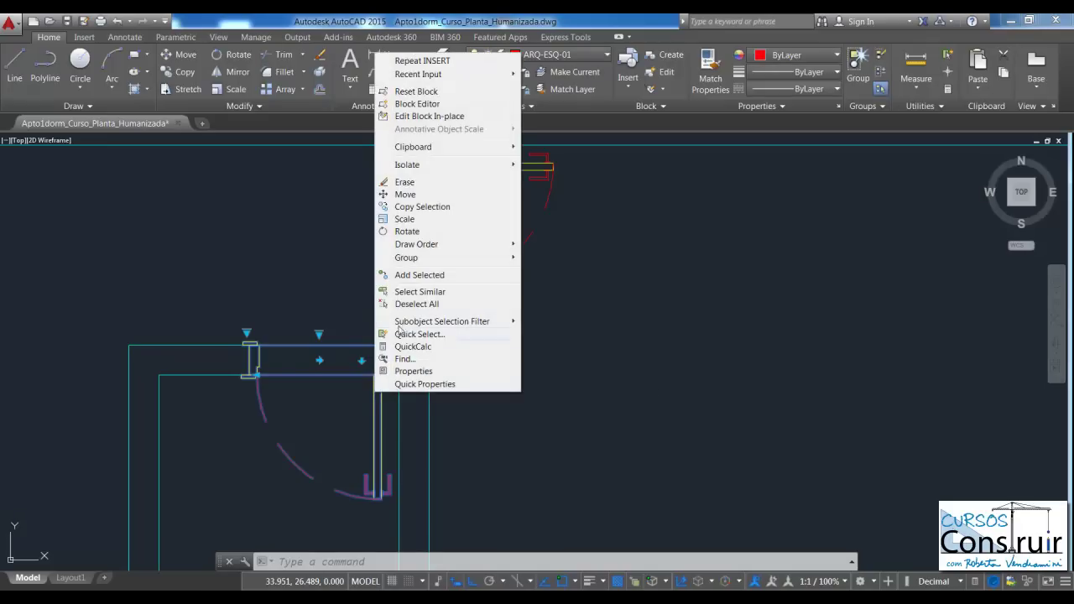
{"action": "mouse_move", "coordinate": [416, 244]}
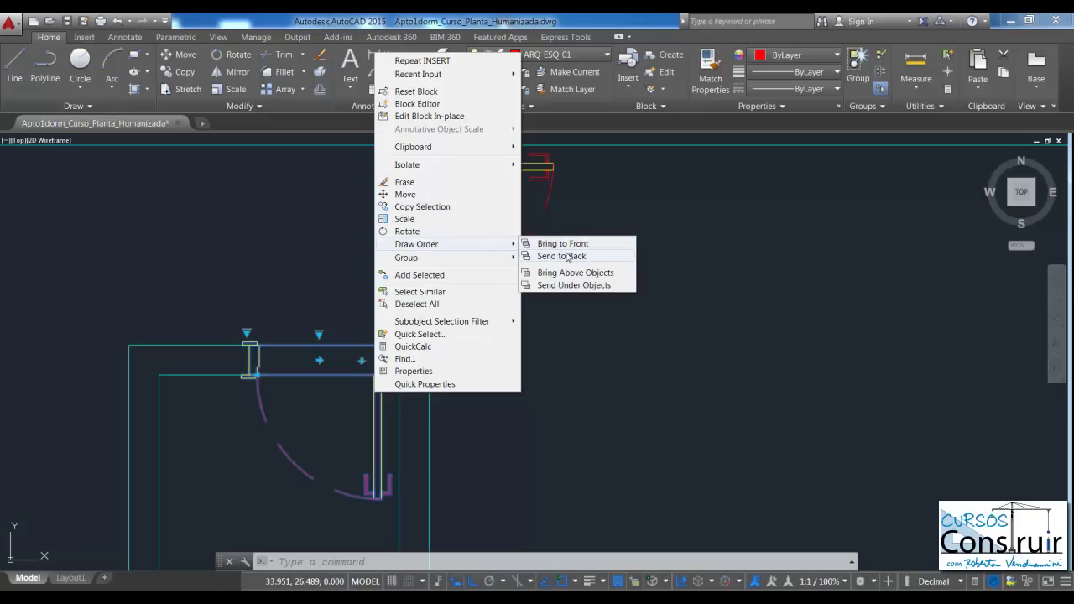
{"action": "left_click", "coordinate": [567, 257]}
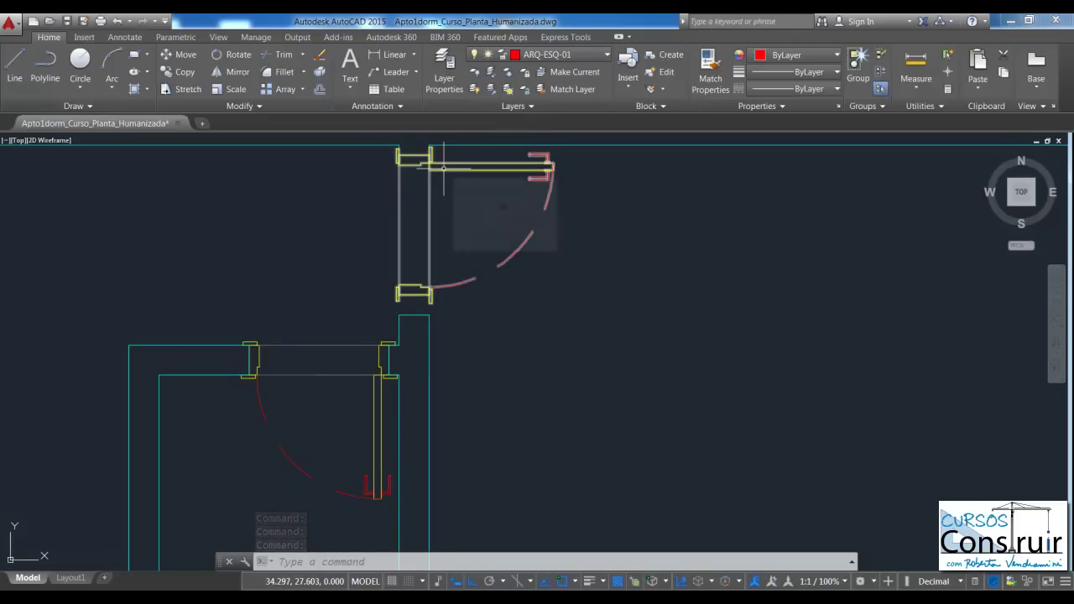
{"action": "left_click", "coordinate": [443, 168]}
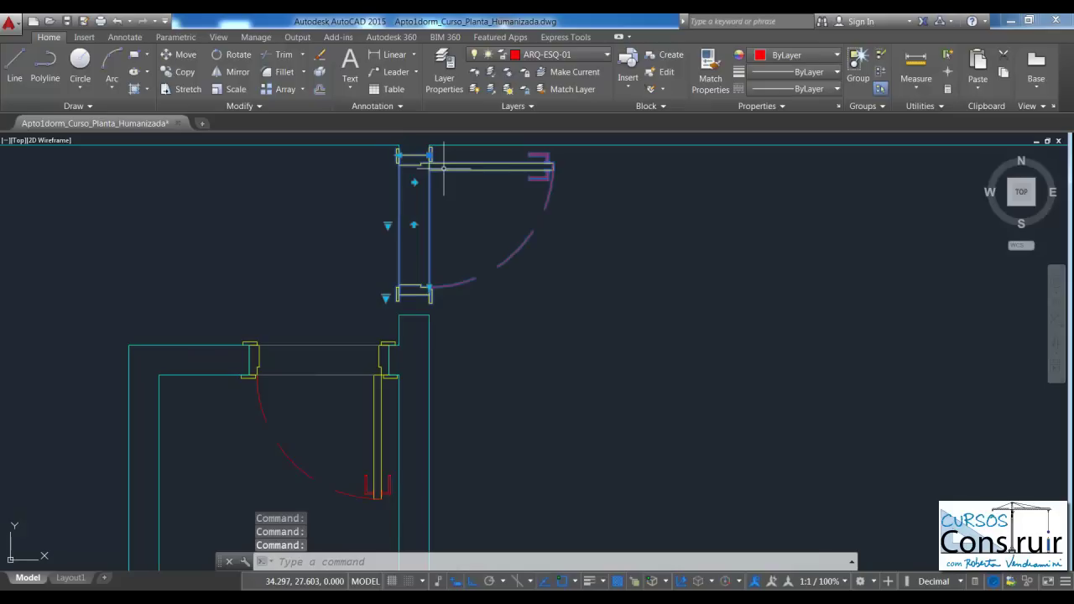
{"action": "left_click", "coordinate": [385, 297]}
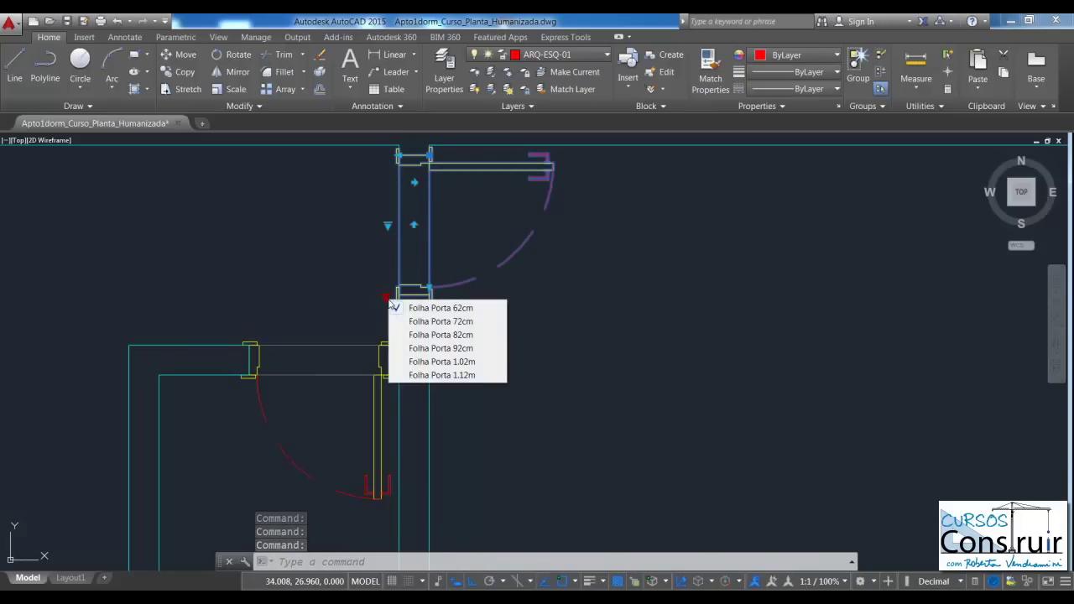
{"action": "left_click", "coordinate": [428, 322]}
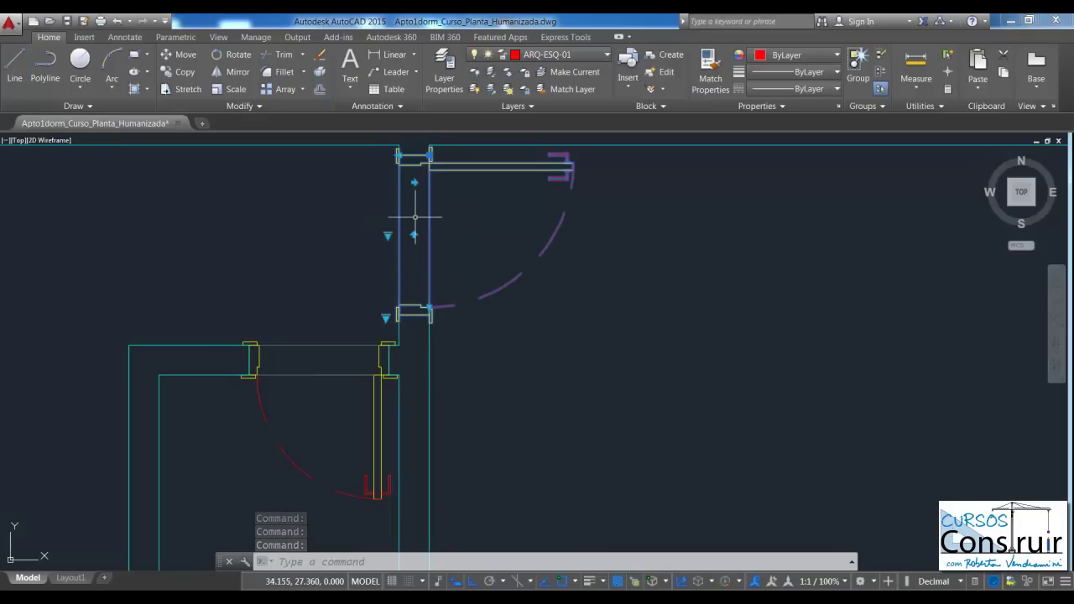
Send the upper door block behind the other drawing objects.
{"action": "right_click", "coordinate": [419, 235]}
{"action": "mouse_move", "coordinate": [462, 427]}
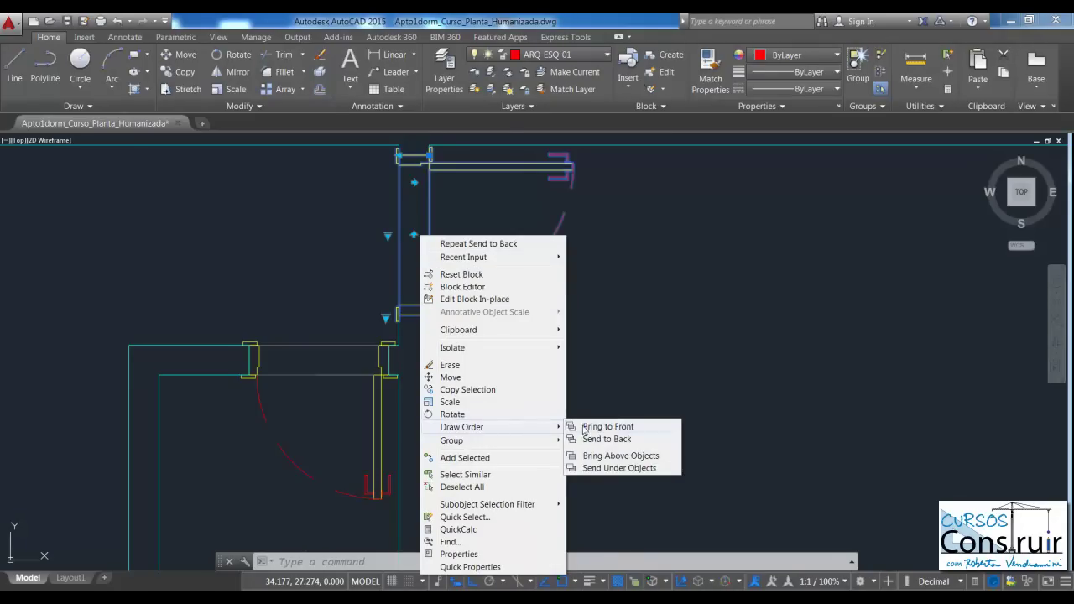
{"action": "left_click", "coordinate": [609, 442]}
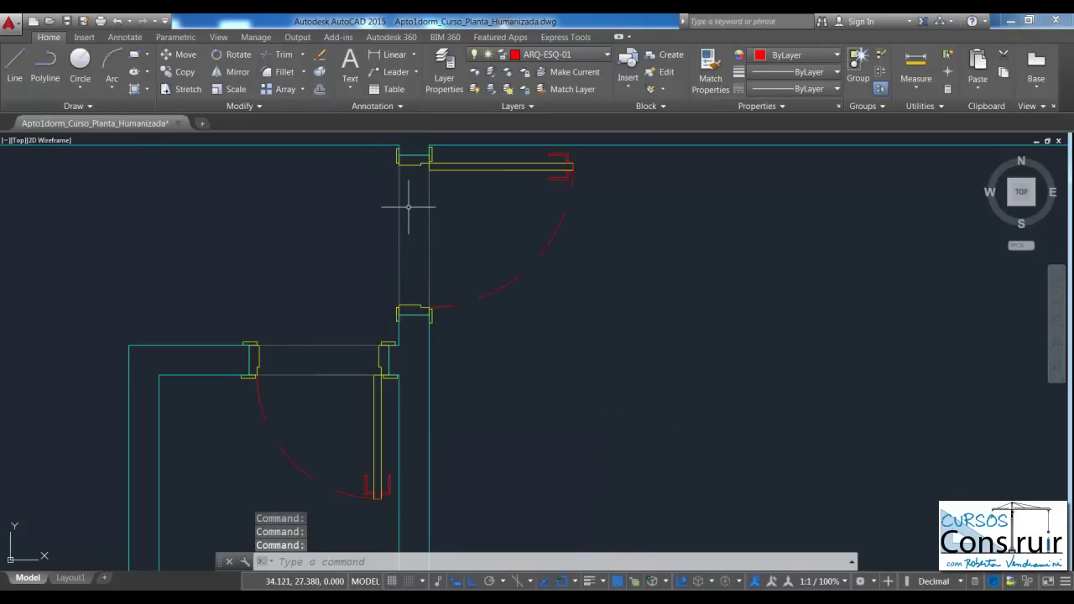
{"action": "scroll", "coordinate": [592, 264], "scroll_direction": "down", "scroll_amount": 2}
{"action": "scroll", "coordinate": [562, 205], "scroll_direction": "down", "scroll_amount": 2}
{"action": "scroll", "coordinate": [562, 205], "scroll_direction": "down", "scroll_amount": 2}
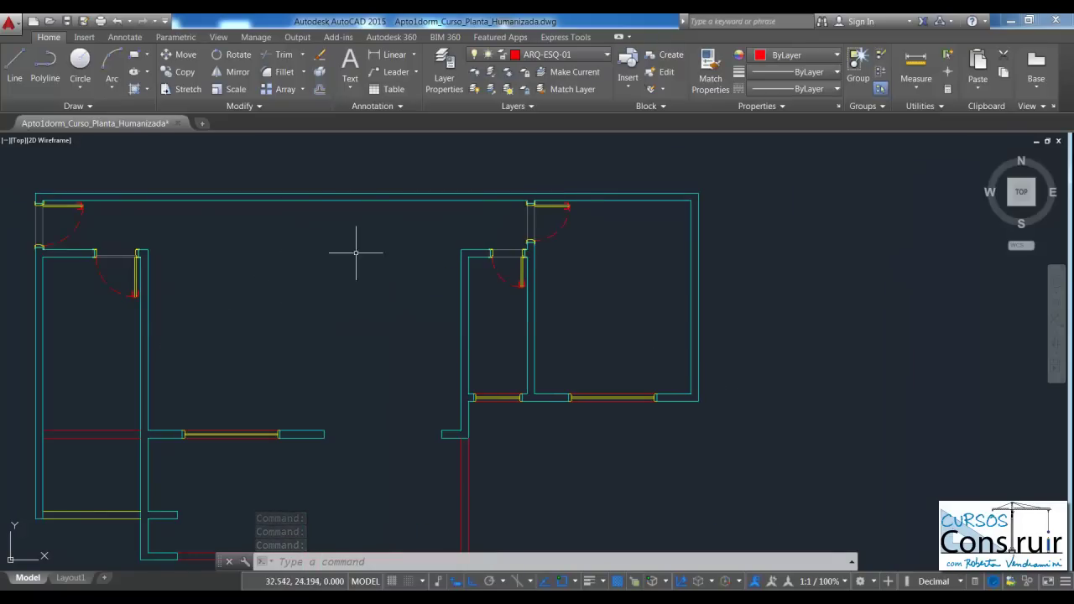
{"action": "scroll", "coordinate": [628, 196], "scroll_direction": "up", "scroll_amount": 2}
{"action": "scroll", "coordinate": [628, 196], "scroll_direction": "down", "scroll_amount": 2}
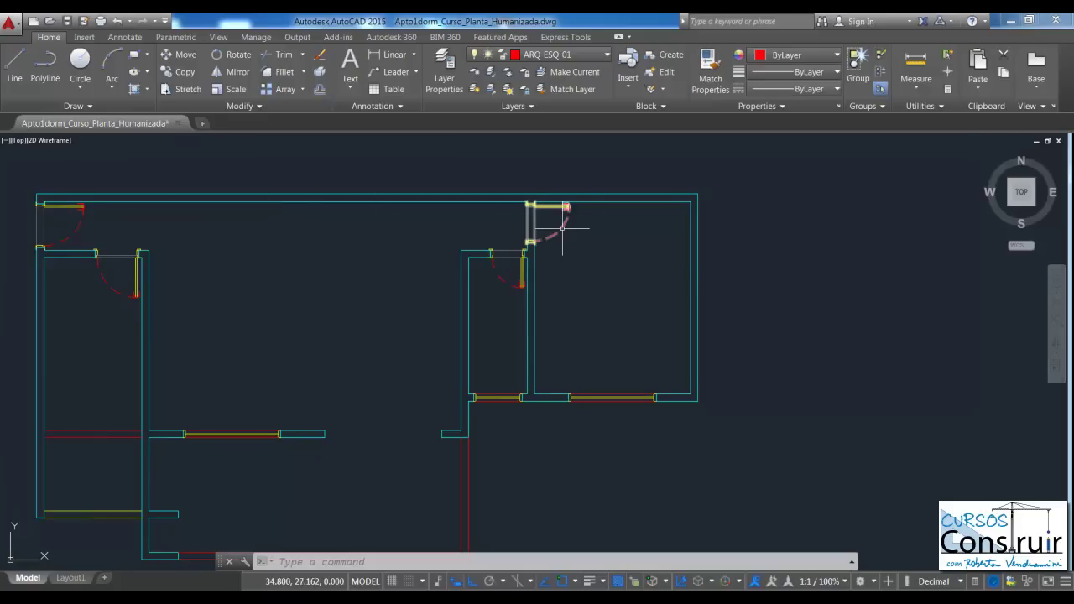
{"action": "scroll", "coordinate": [551, 209], "scroll_direction": "up", "scroll_amount": 2}
{"action": "scroll", "coordinate": [551, 209], "scroll_direction": "up", "scroll_amount": 2}
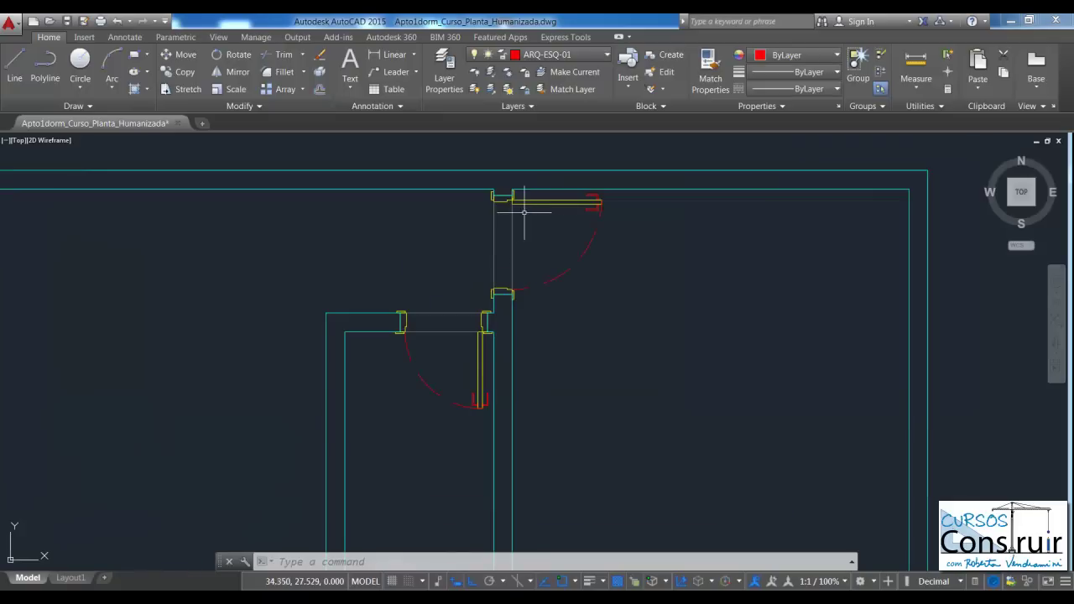
{"action": "scroll", "coordinate": [495, 221], "scroll_direction": "up", "scroll_amount": 4}
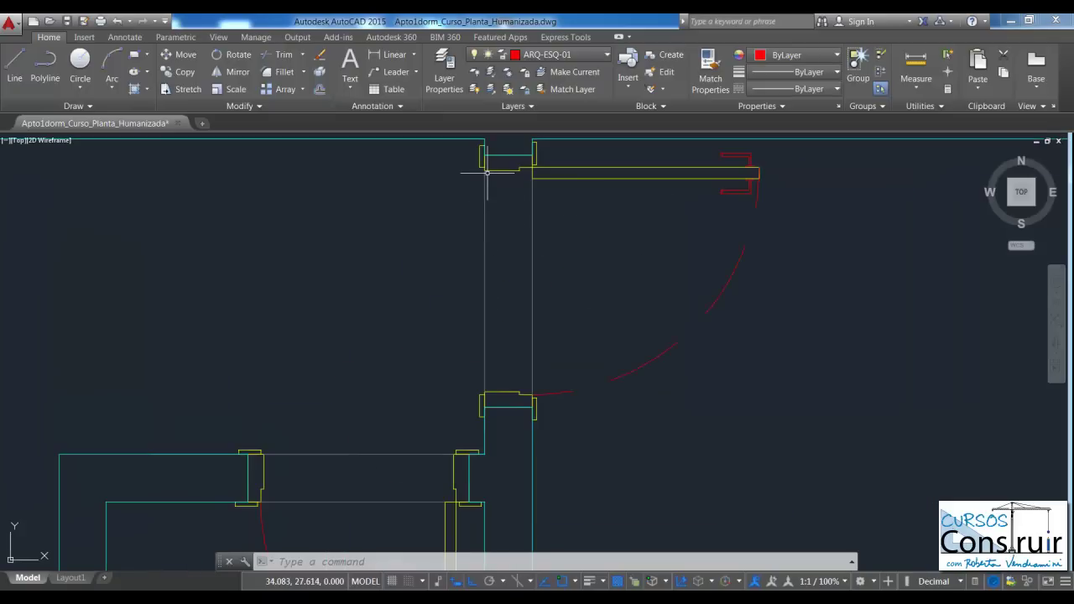
{"action": "scroll", "coordinate": [484, 171], "scroll_direction": "up", "scroll_amount": 2}
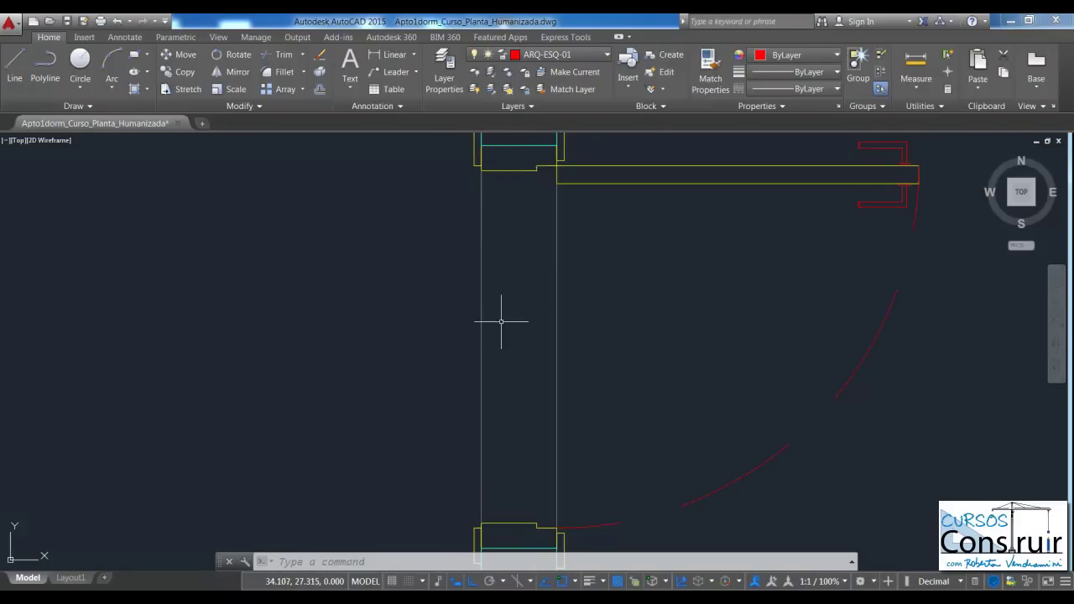
{"action": "scroll", "coordinate": [598, 256], "scroll_direction": "down", "scroll_amount": 2}
{"action": "scroll", "coordinate": [573, 251], "scroll_direction": "down", "scroll_amount": 2}
{"action": "scroll", "coordinate": [572, 250], "scroll_direction": "down", "scroll_amount": 3}
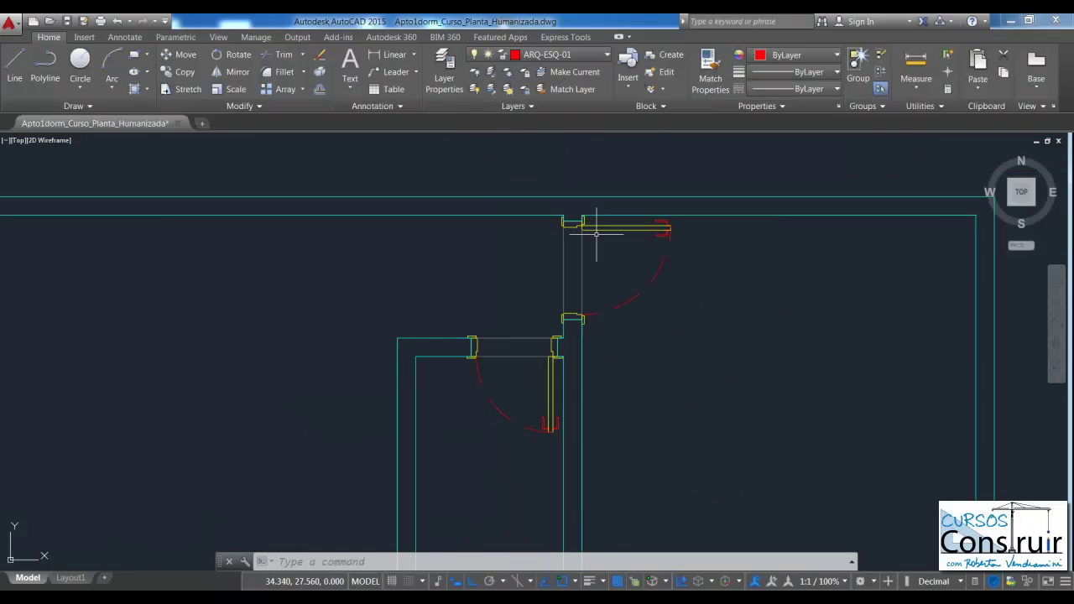
{"action": "scroll", "coordinate": [571, 248], "scroll_direction": "down", "scroll_amount": 3}
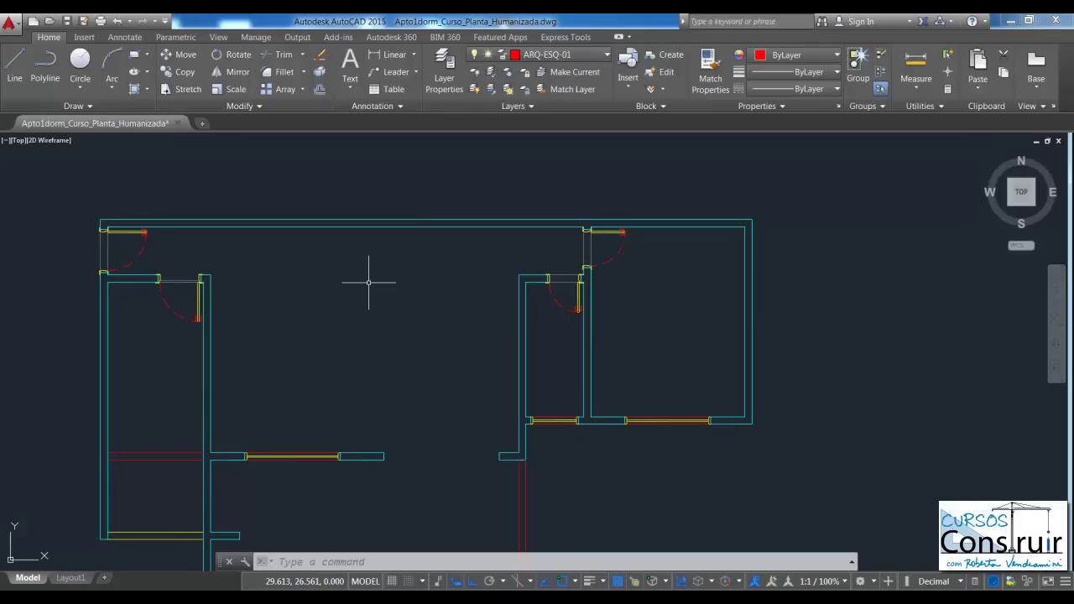
Set the lower door's threshold option to Sem soleira, removing its wide sill band, then deselect it.
{"action": "scroll", "coordinate": [653, 228], "scroll_direction": "up", "scroll_amount": 2}
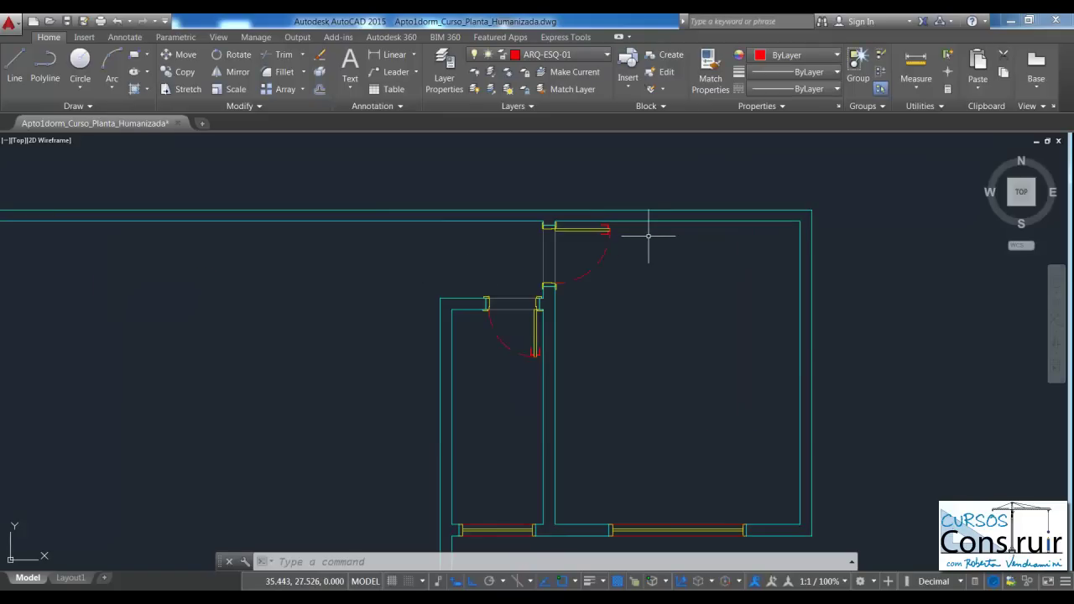
{"action": "scroll", "coordinate": [503, 283], "scroll_direction": "up", "scroll_amount": 4}
{"action": "scroll", "coordinate": [504, 283], "scroll_direction": "up", "scroll_amount": 2}
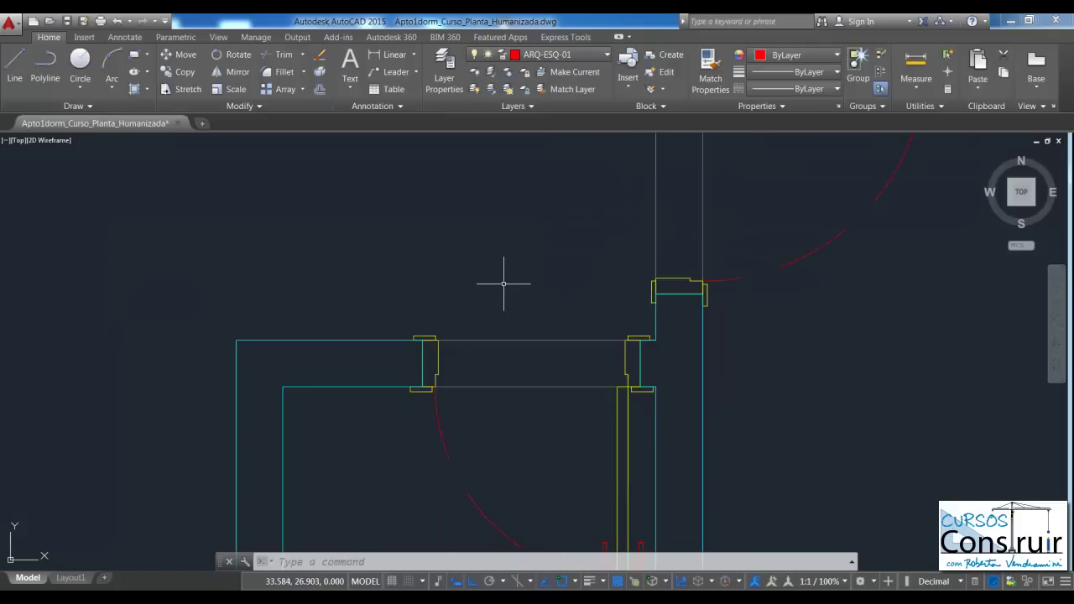
{"action": "scroll", "coordinate": [498, 271], "scroll_direction": "down", "scroll_amount": 2}
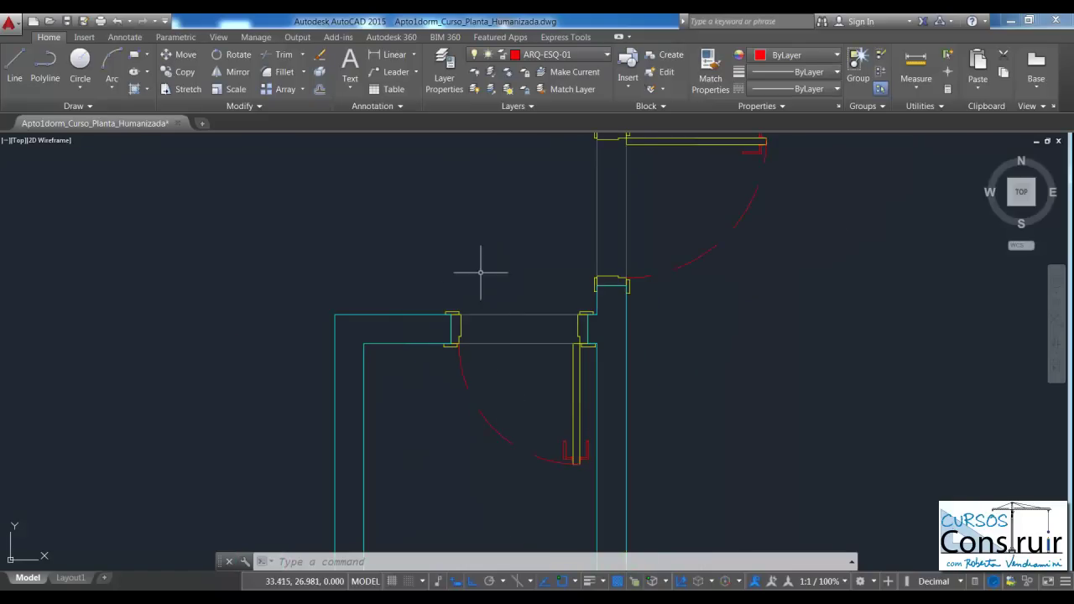
{"action": "scroll", "coordinate": [517, 296], "scroll_direction": "down", "scroll_amount": 4}
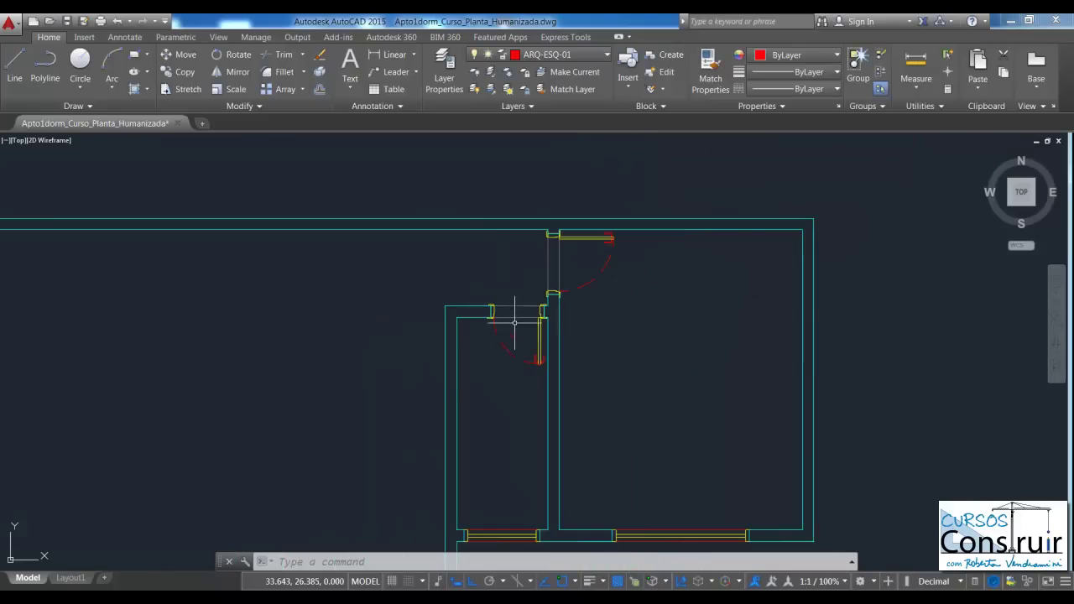
{"action": "scroll", "coordinate": [523, 325], "scroll_direction": "up", "scroll_amount": 2}
{"action": "scroll", "coordinate": [522, 325], "scroll_direction": "up", "scroll_amount": 2}
{"action": "left_click", "coordinate": [505, 300]}
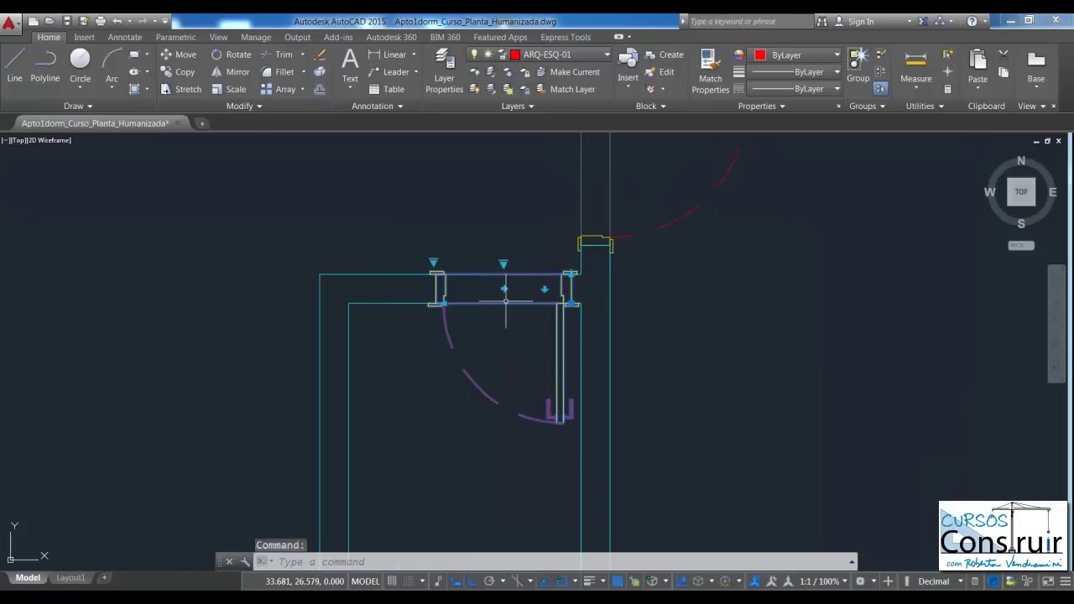
{"action": "scroll", "coordinate": [505, 300], "scroll_direction": "up", "scroll_amount": 2}
{"action": "left_click", "coordinate": [500, 244]}
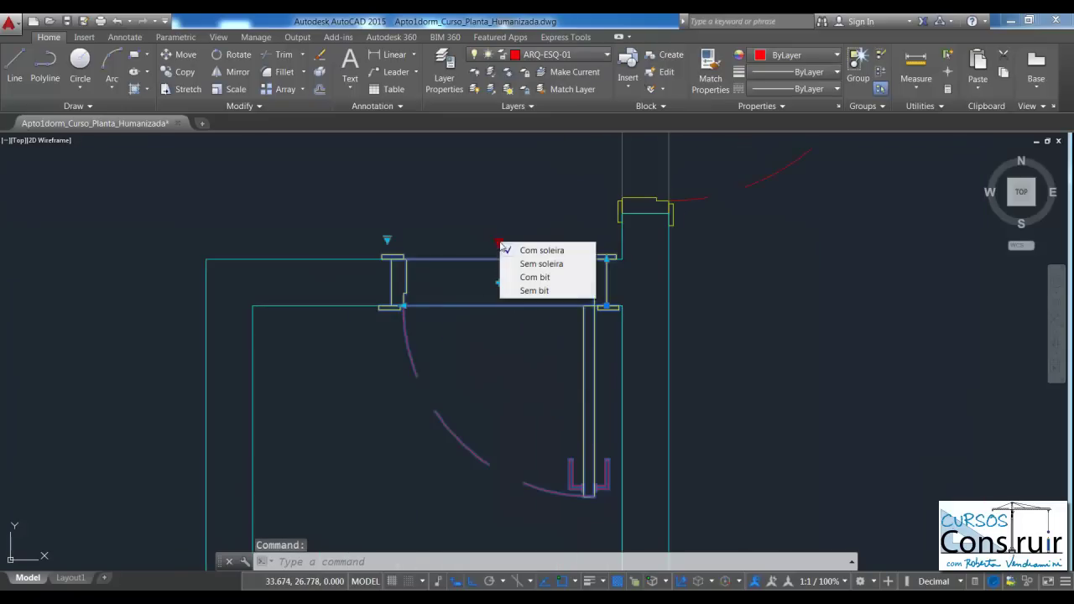
{"action": "left_click", "coordinate": [530, 278]}
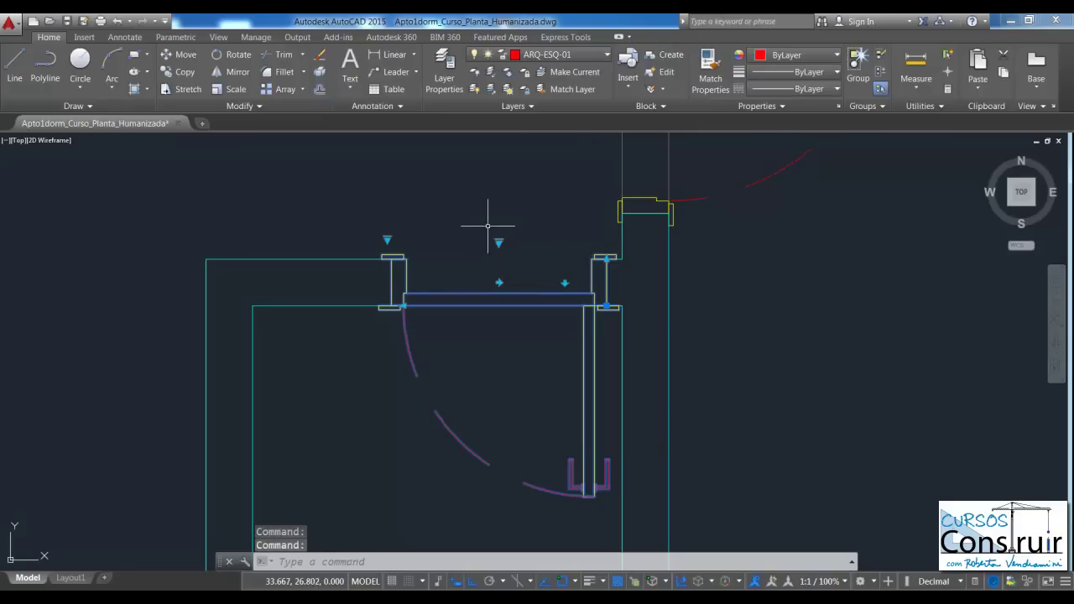
{"action": "key", "text": "Escape"}
{"action": "key", "text": "Escape"}
{"action": "scroll", "coordinate": [604, 220], "scroll_direction": "down", "scroll_amount": 2}
{"action": "scroll", "coordinate": [625, 235], "scroll_direction": "down", "scroll_amount": 3}
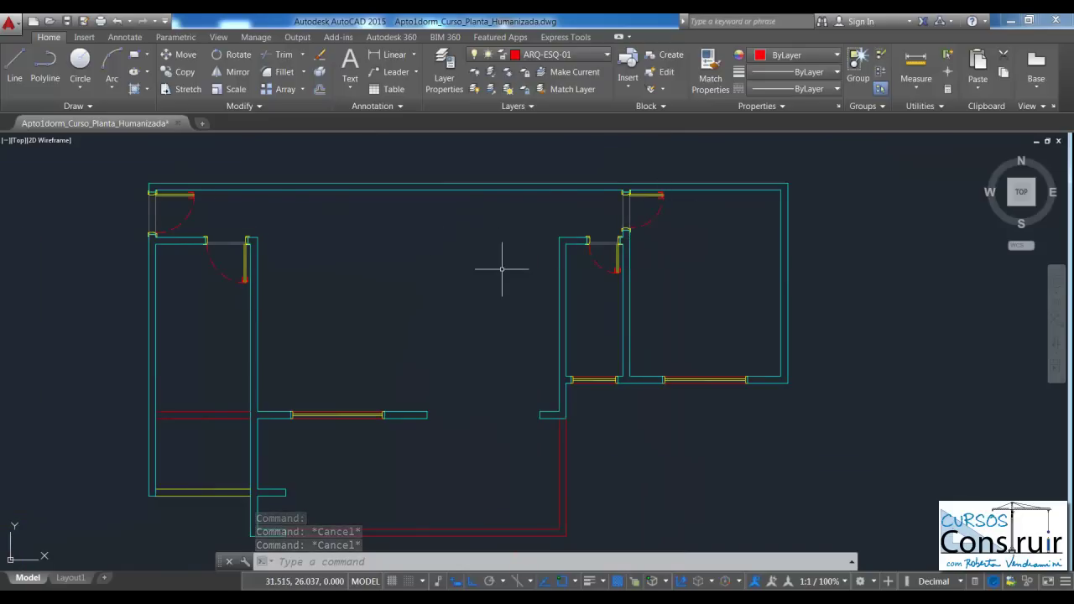
{"action": "scroll", "coordinate": [502, 270], "scroll_direction": "down", "scroll_amount": 2}
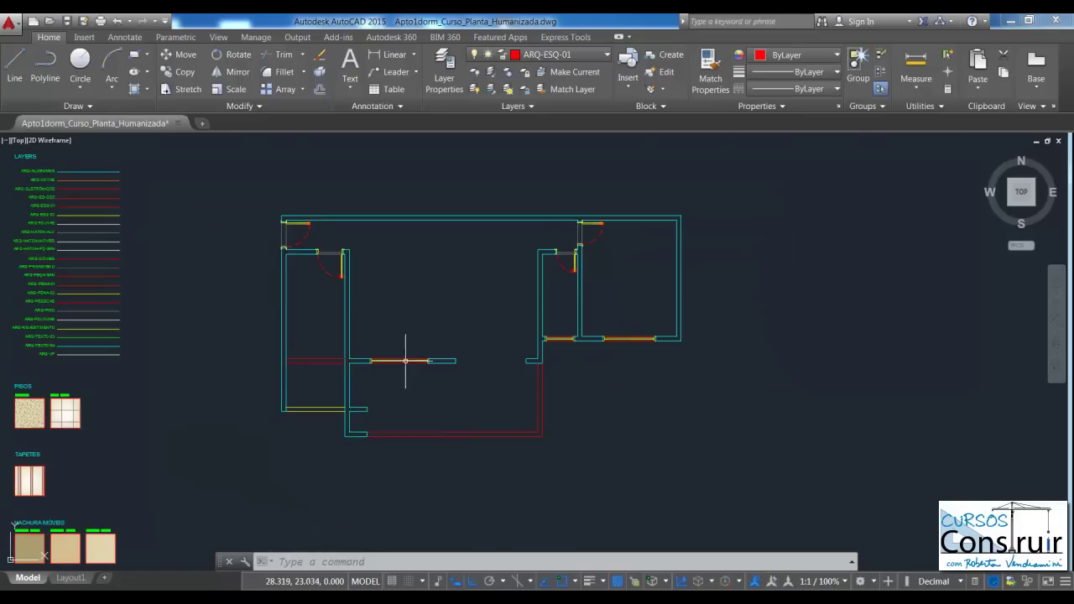
{"action": "scroll", "coordinate": [393, 379], "scroll_direction": "up", "scroll_amount": 4}
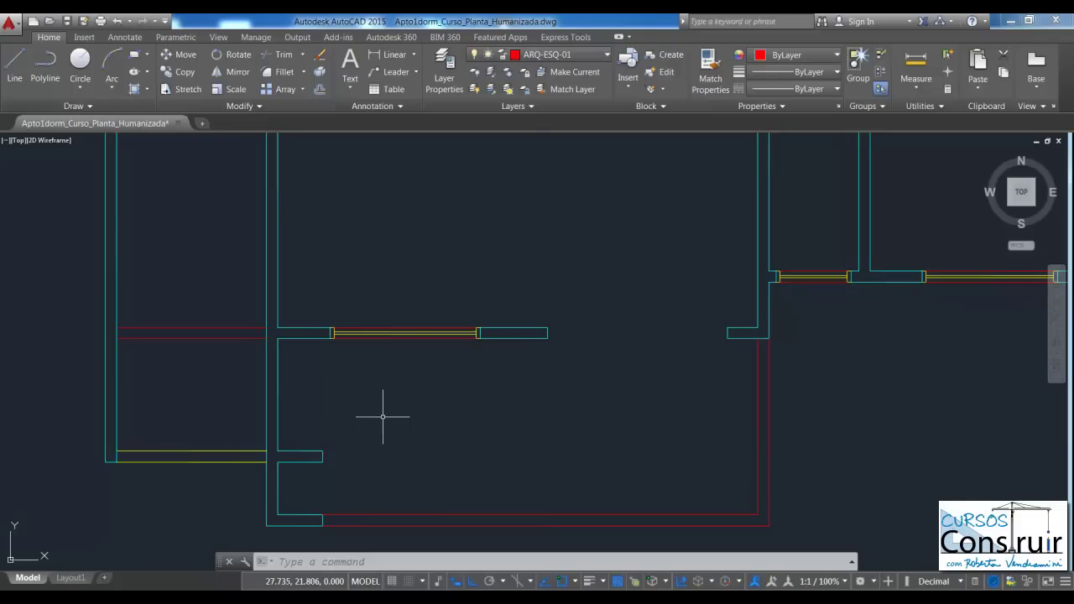
{"action": "scroll", "coordinate": [377, 388], "scroll_direction": "up", "scroll_amount": 2}
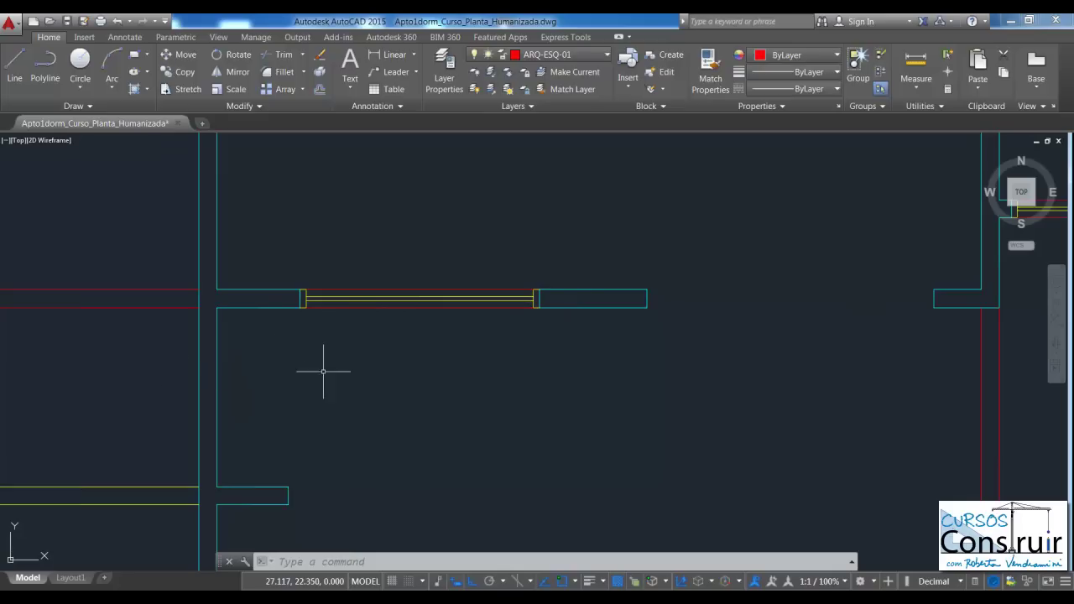
{"action": "scroll", "coordinate": [369, 347], "scroll_direction": "up", "scroll_amount": 2}
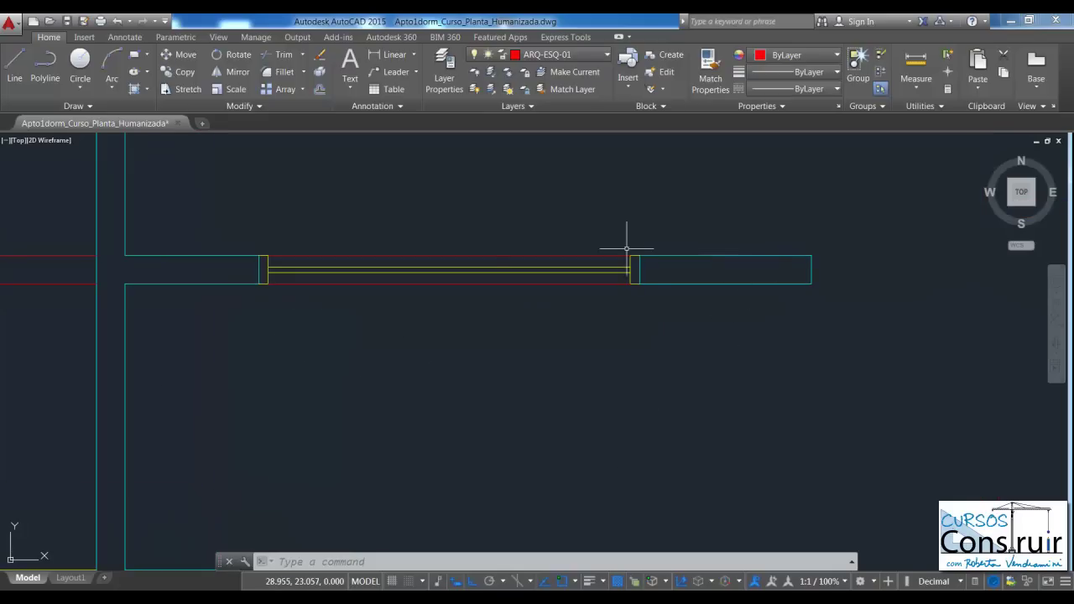
{"action": "scroll", "coordinate": [426, 311], "scroll_direction": "down", "scroll_amount": 2}
{"action": "scroll", "coordinate": [426, 372], "scroll_direction": "down", "scroll_amount": 4}
{"action": "scroll", "coordinate": [470, 375], "scroll_direction": "down", "scroll_amount": 2}
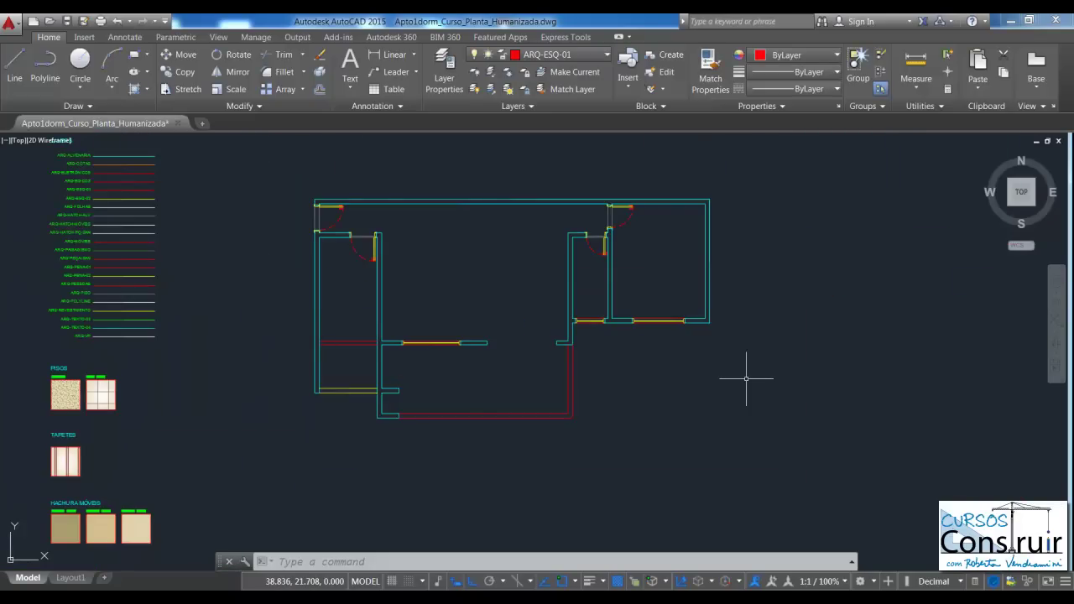